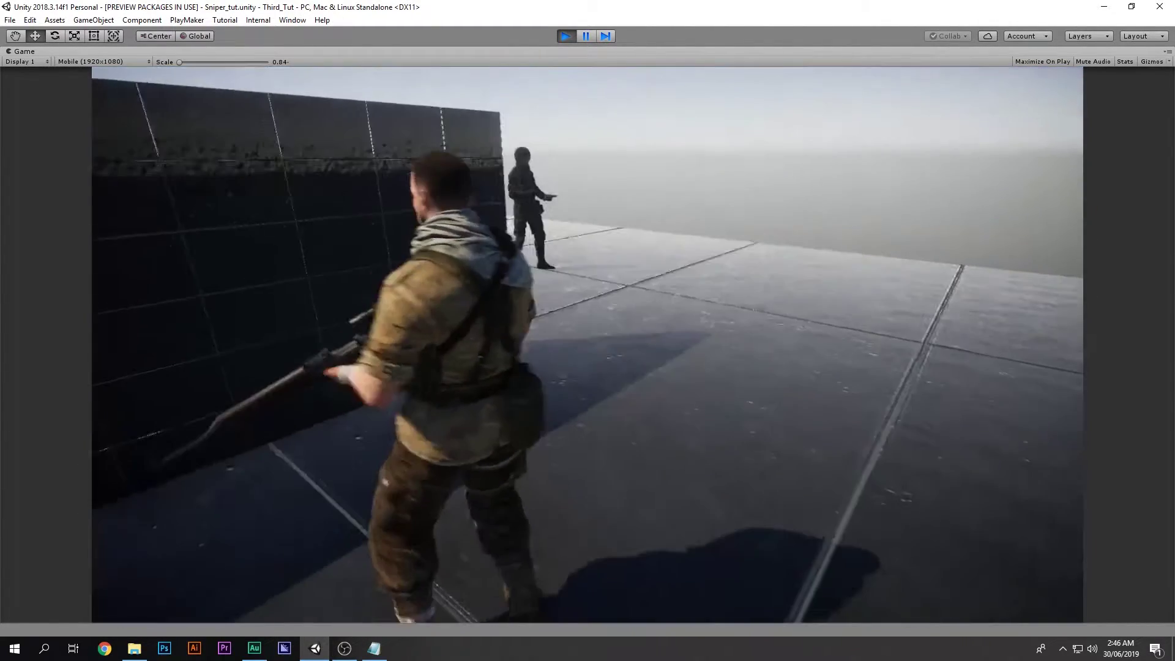
Playtest the sniper character by walking around the level and aiming through the rifle scope at the enemy
key("w")
key("w")
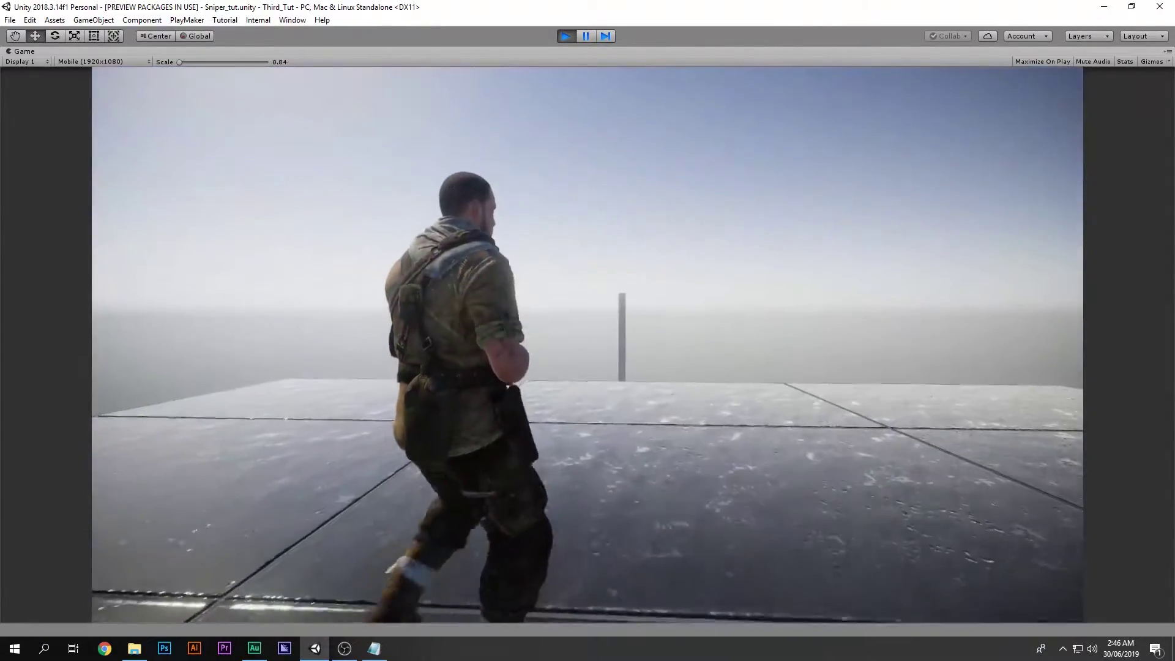
right_click(587, 345)
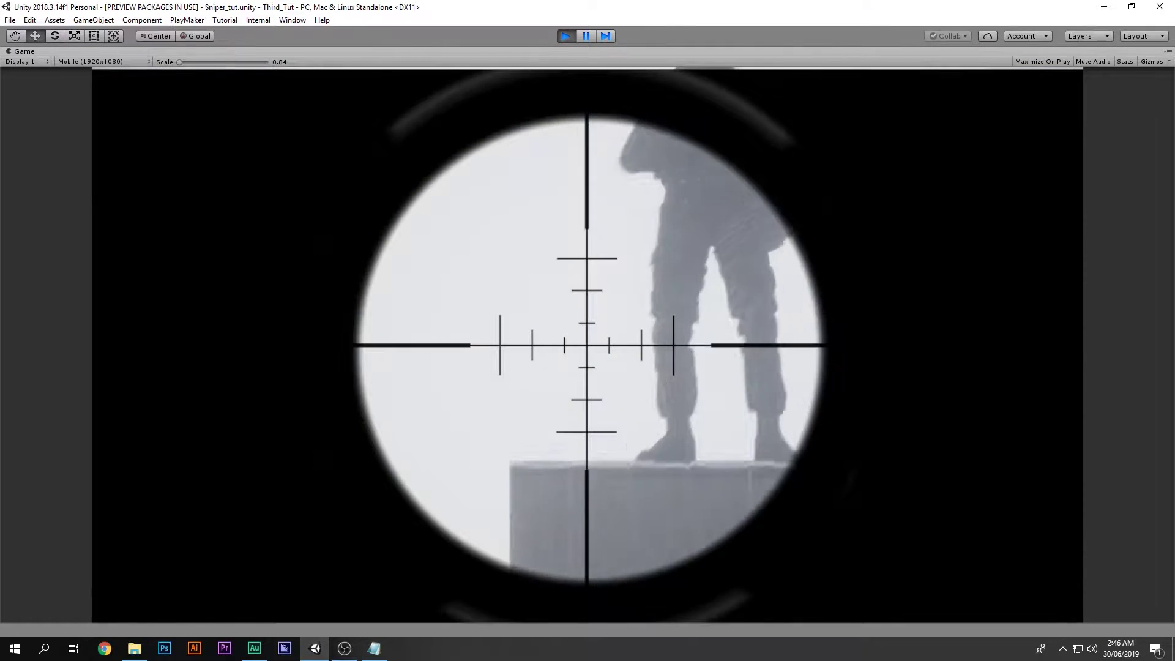
right_click(587, 345)
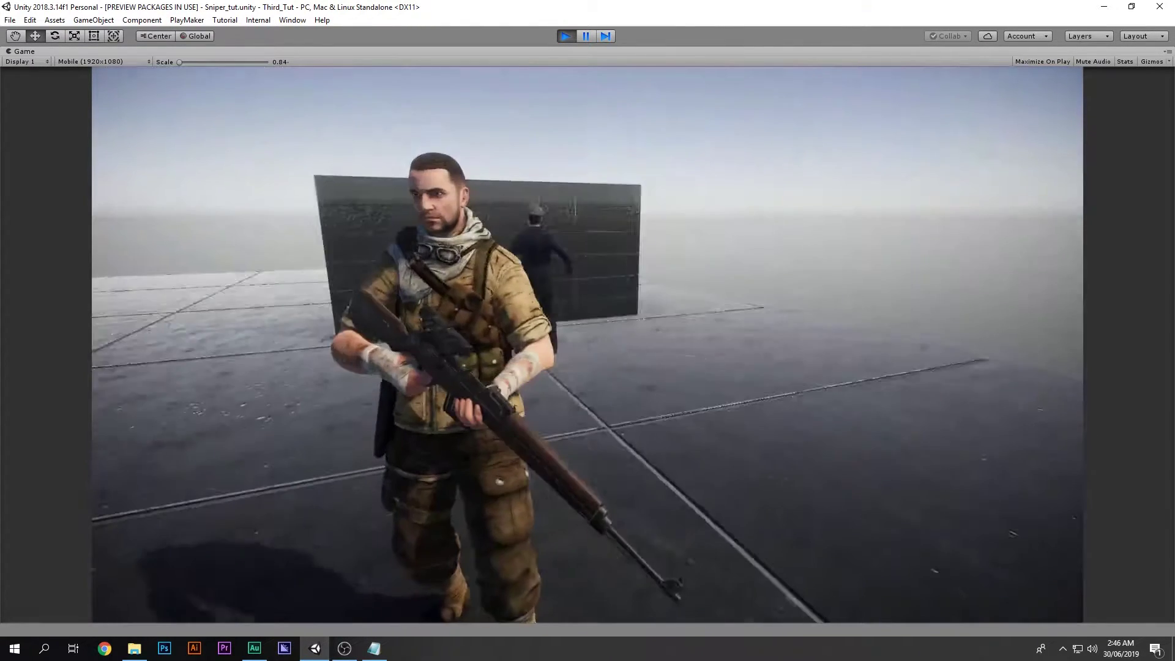
key("w")
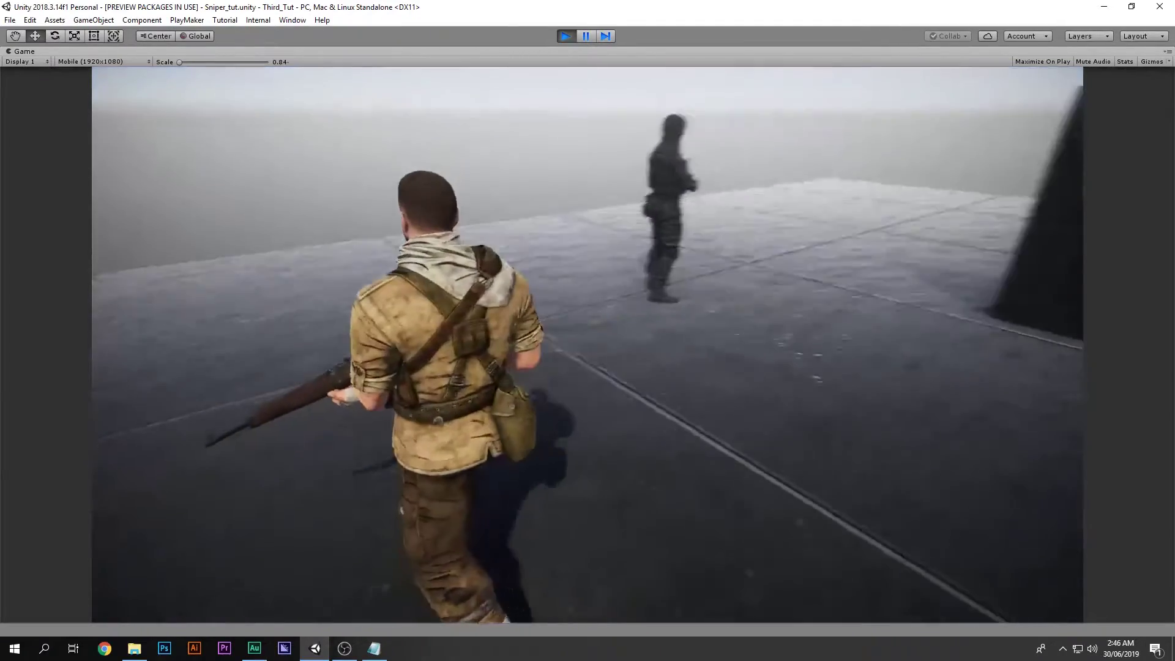
key("w")
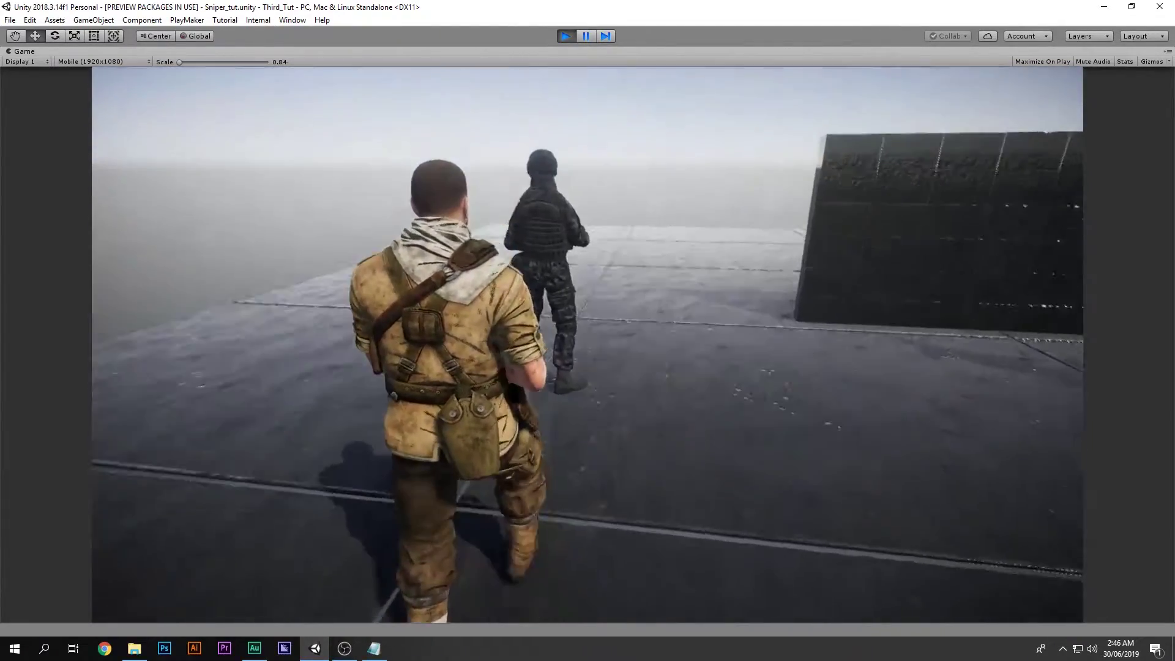
key("e")
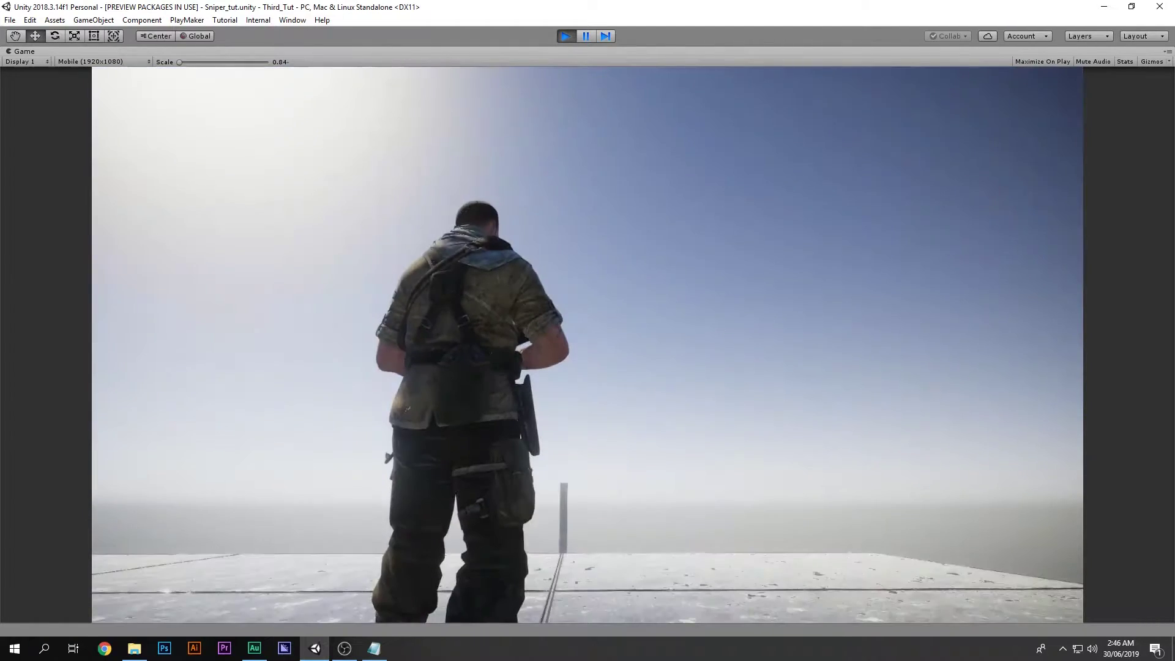
Pause the game, restore the full editor layout and frame the Enemy standing on the tall block in the Scene view
key("ctrl+shift+p")
key("shift+space")
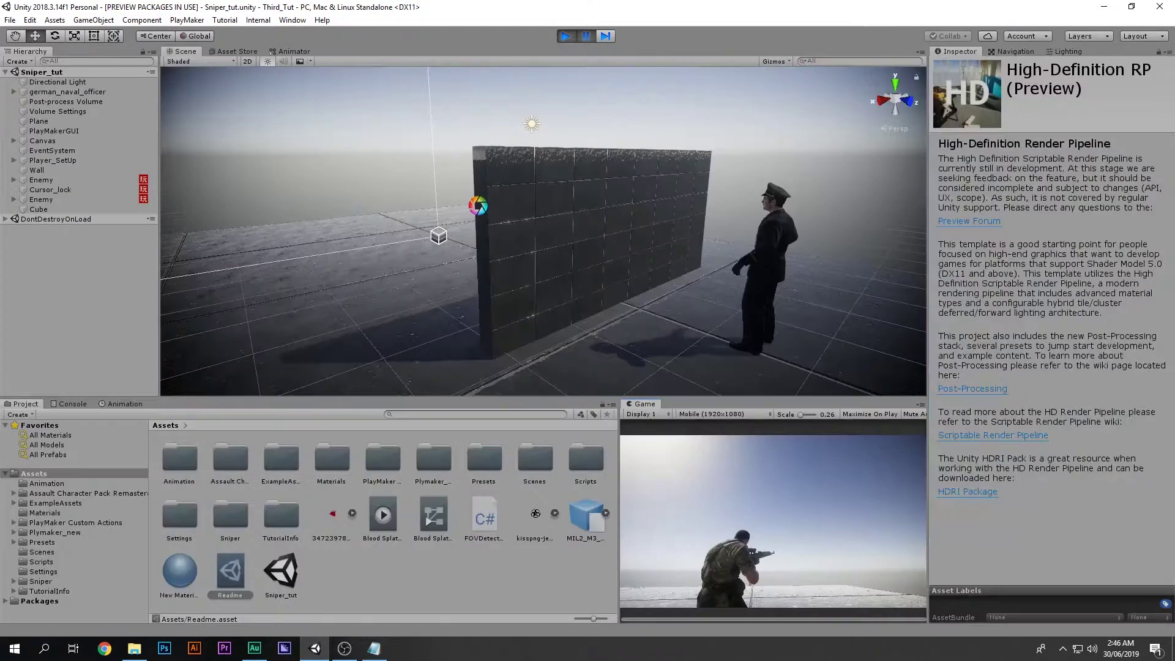
left_click(41, 199)
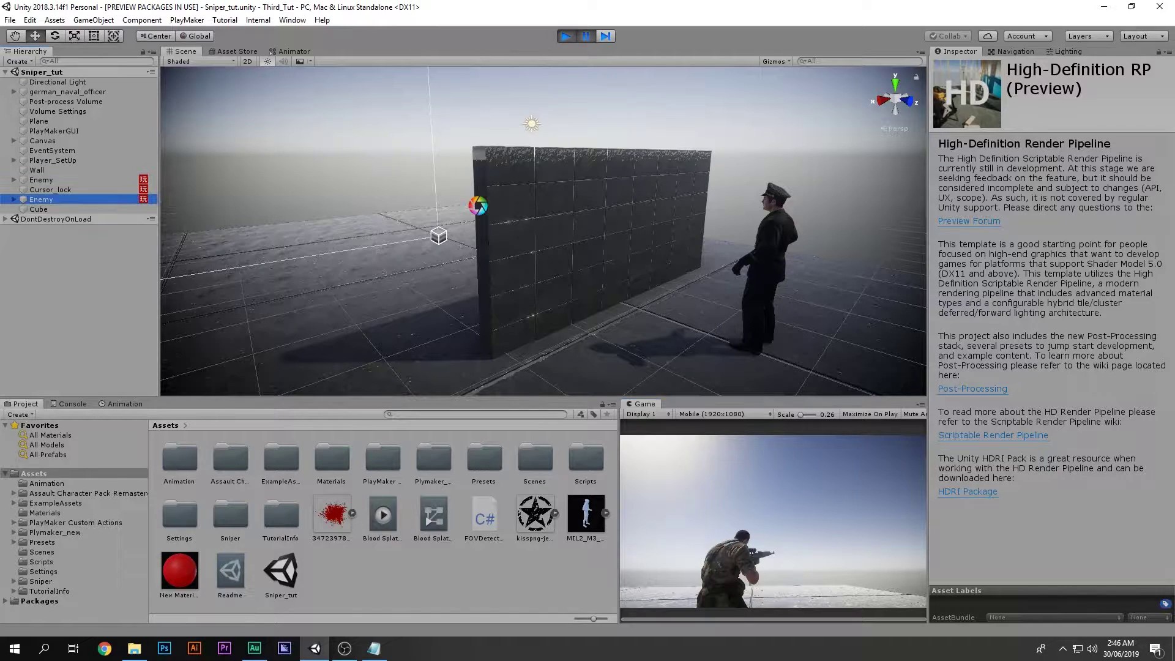
double_click(41, 200)
right_click_drag(489, 208, 612, 269)
key("f")
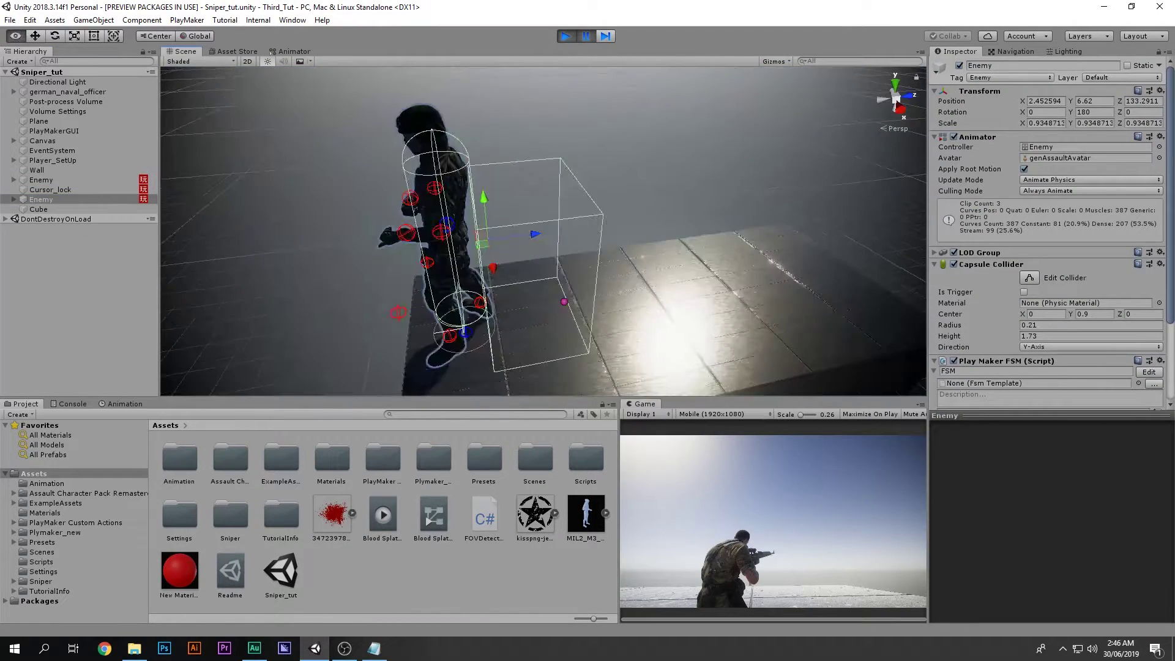
right_click_drag(526, 208, 588, 270)
middle_click_drag(543, 219, 547, 231)
scroll(543, 231, "down", 5)
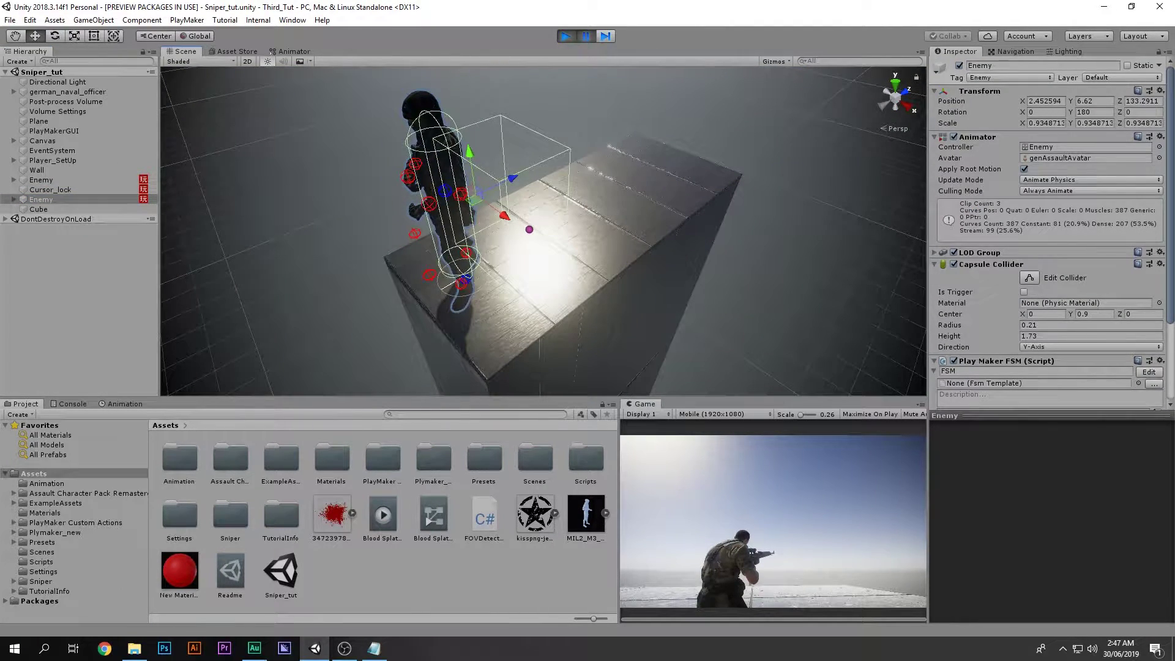
Resume the game and shoot the enemy on the block through the sniper scope
left_click(79, 294)
key("ctrl+shift+p")
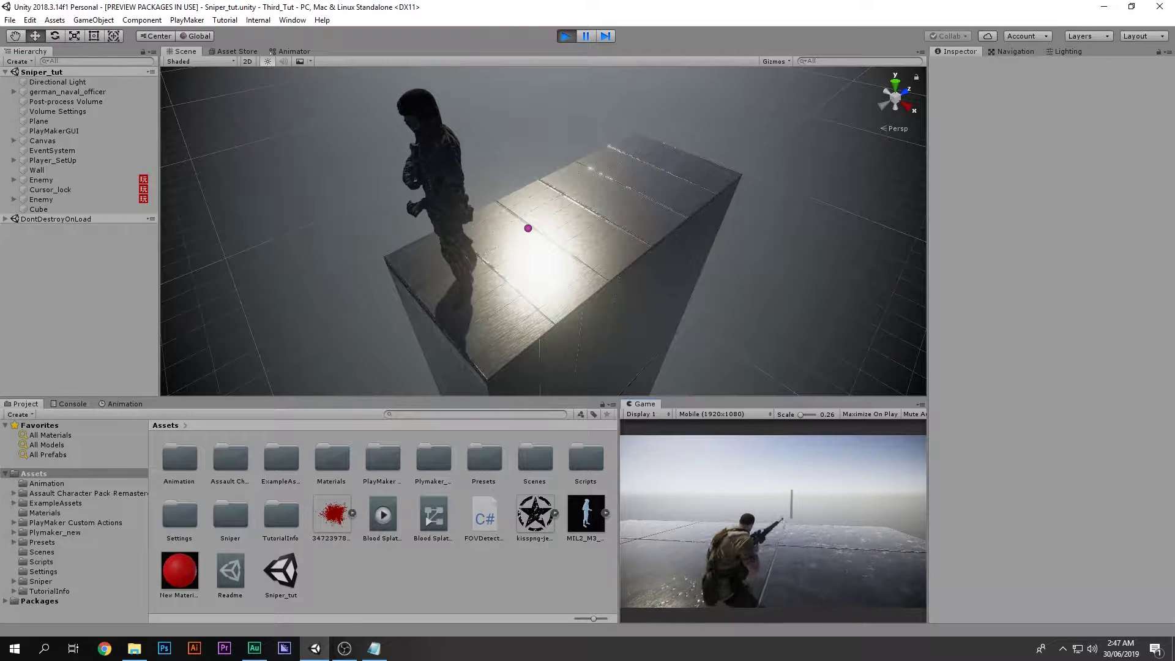
right_click(772, 522)
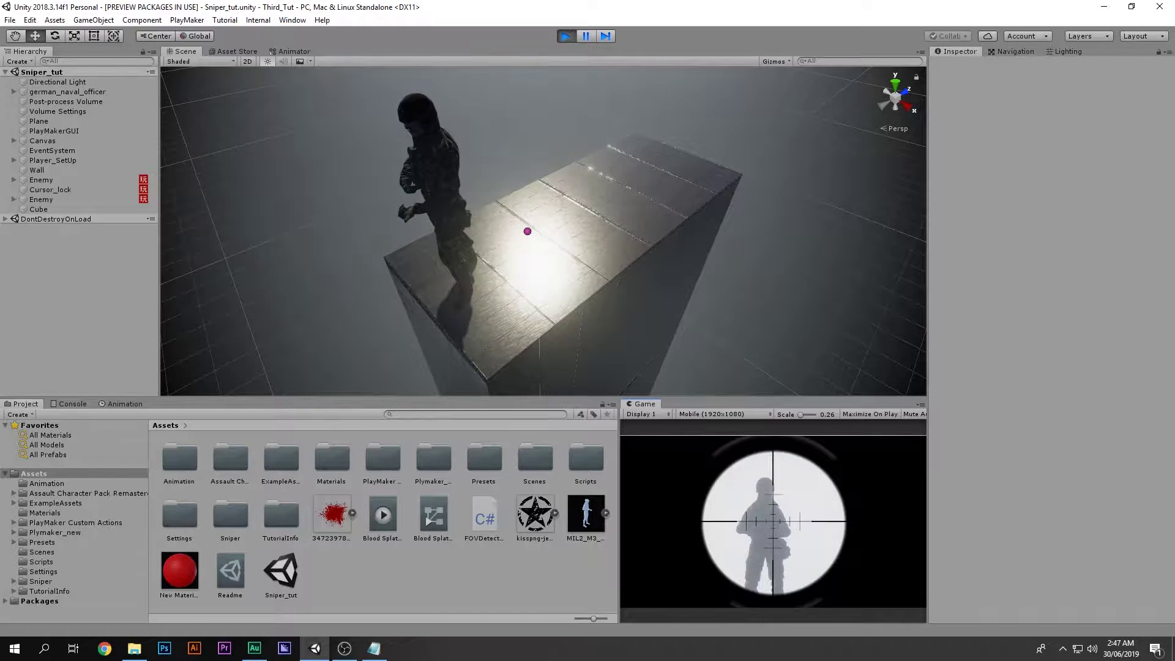
left_click(773, 521)
right_click(772, 521)
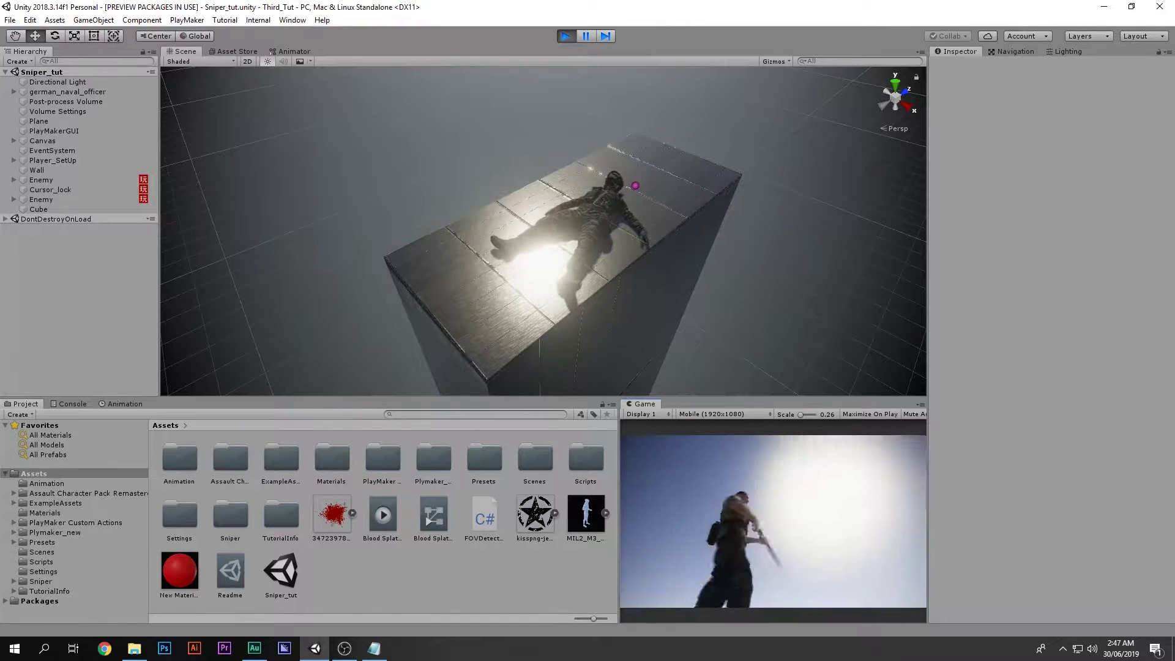
Move the fallen Enemy along the block, away from the blood splatter underneath it
middle_click_drag(625, 184, 528, 201)
scroll(560, 236, "up", 3)
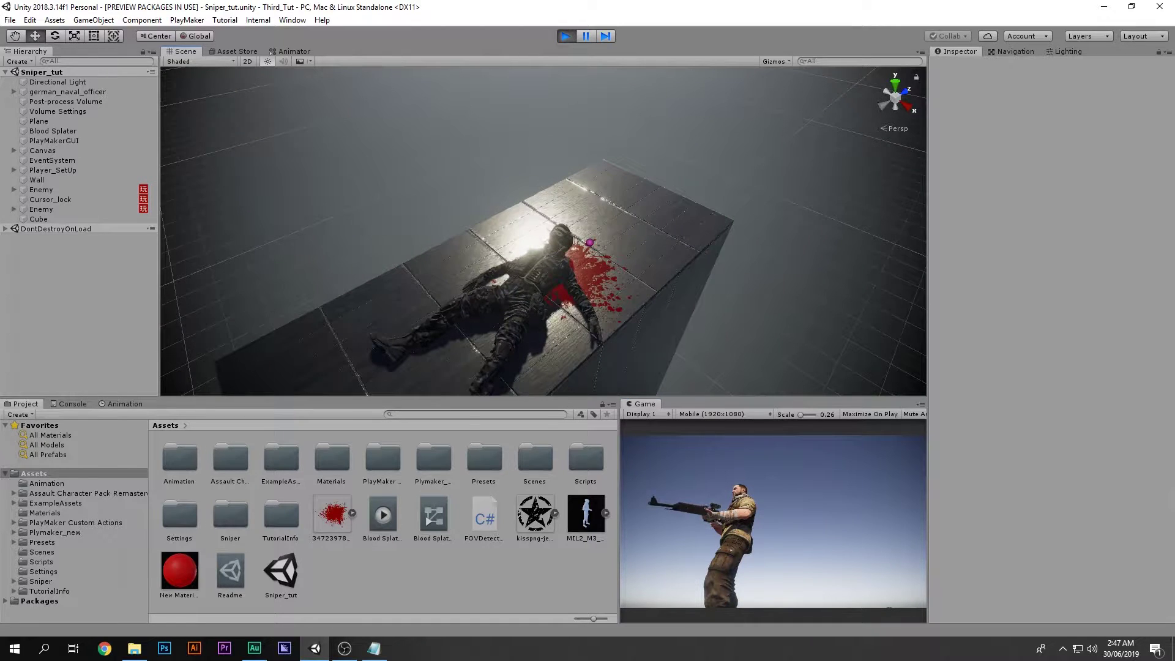
scroll(560, 236, "up", 4)
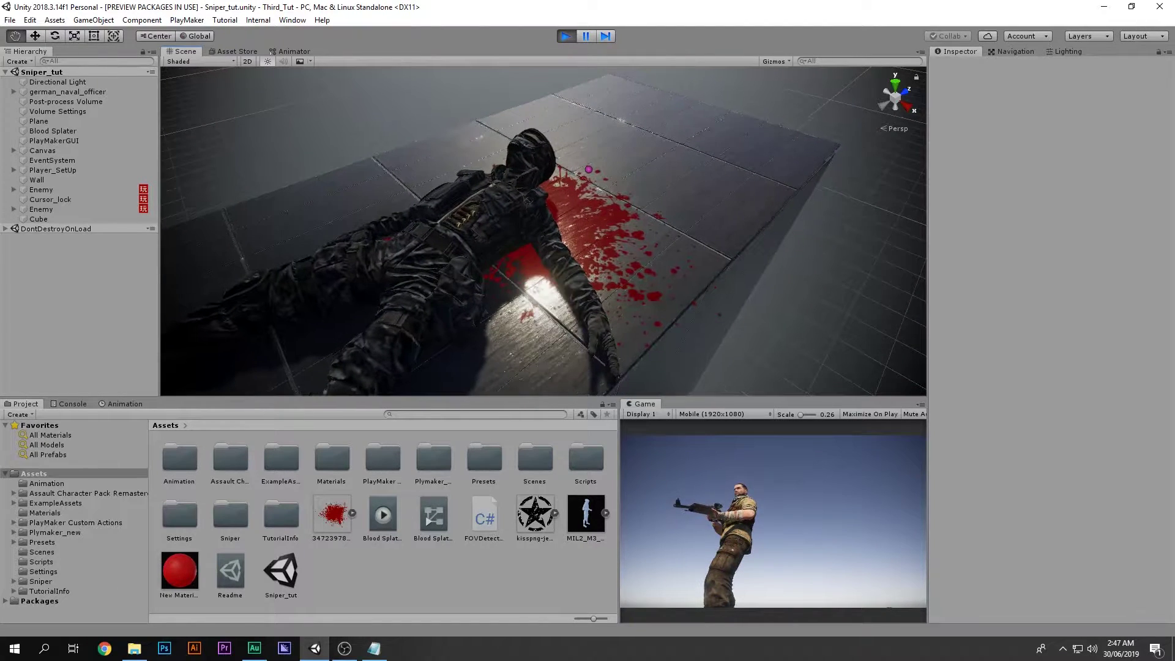
left_click(50, 200)
left_click(41, 210)
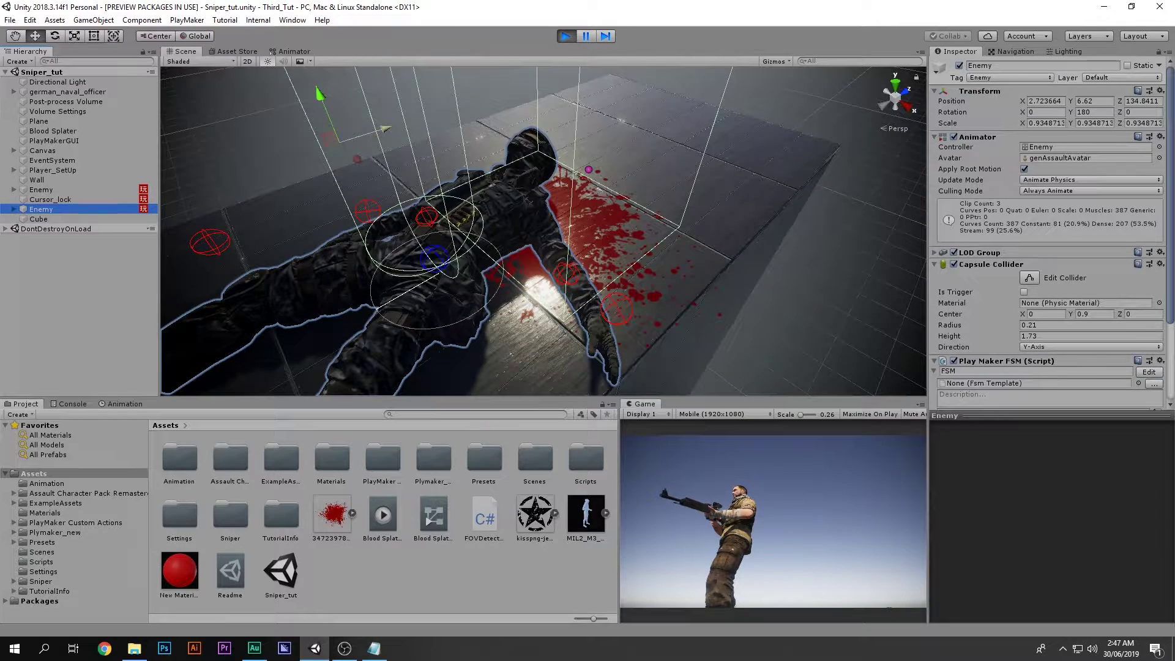
left_click_drag(384, 129, 131, 203)
mouse_move(545, 244)
middle_mouse_down()
mouse_move(513, 184)
mouse_move(558, 261)
middle_mouse_up()
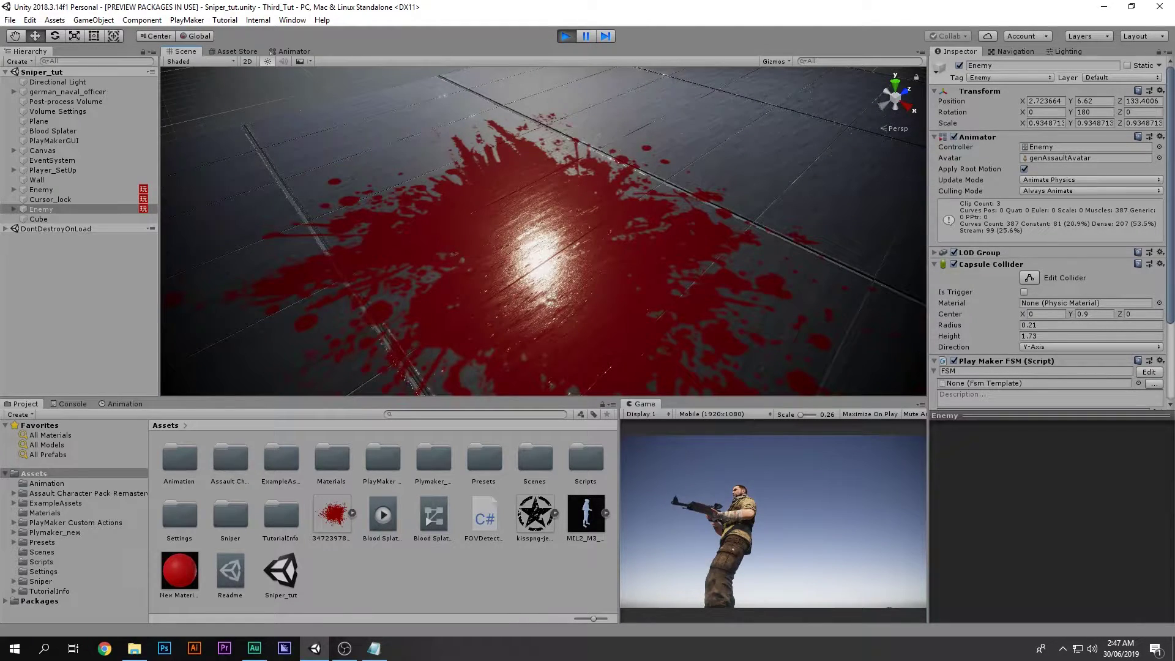
scroll(544, 231, "down", 12)
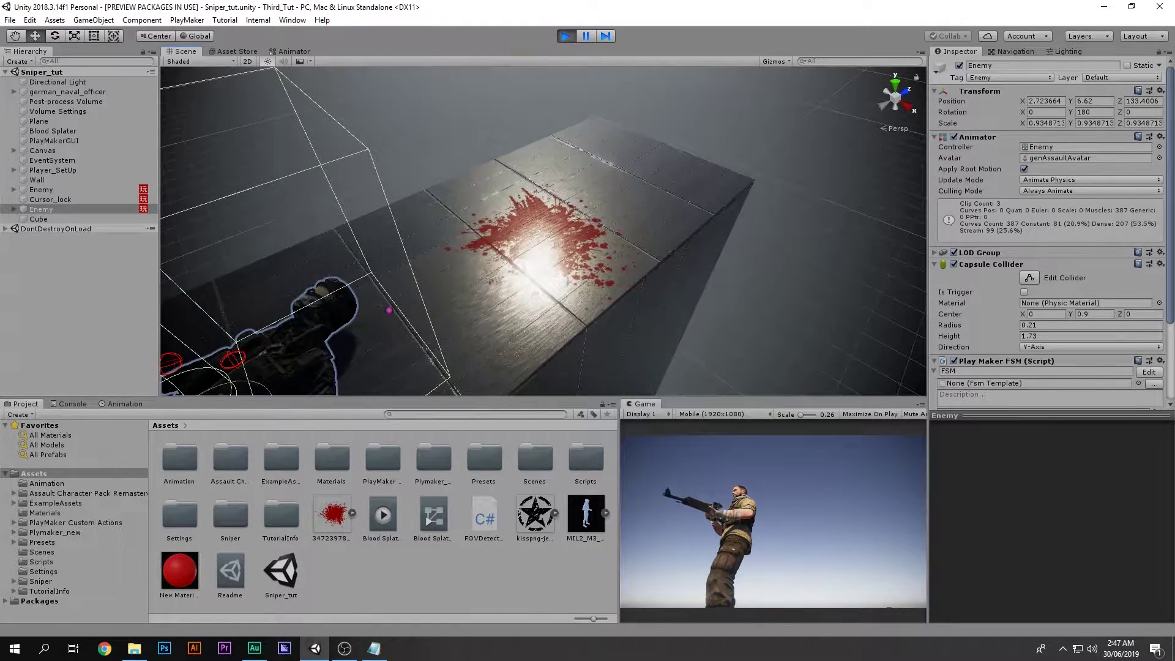
scroll(544, 232, "up", 5)
Toggle the Blood Splater's Sprite Renderer off and on, and inspect the blood splatter image's import settings
left_click(544, 231)
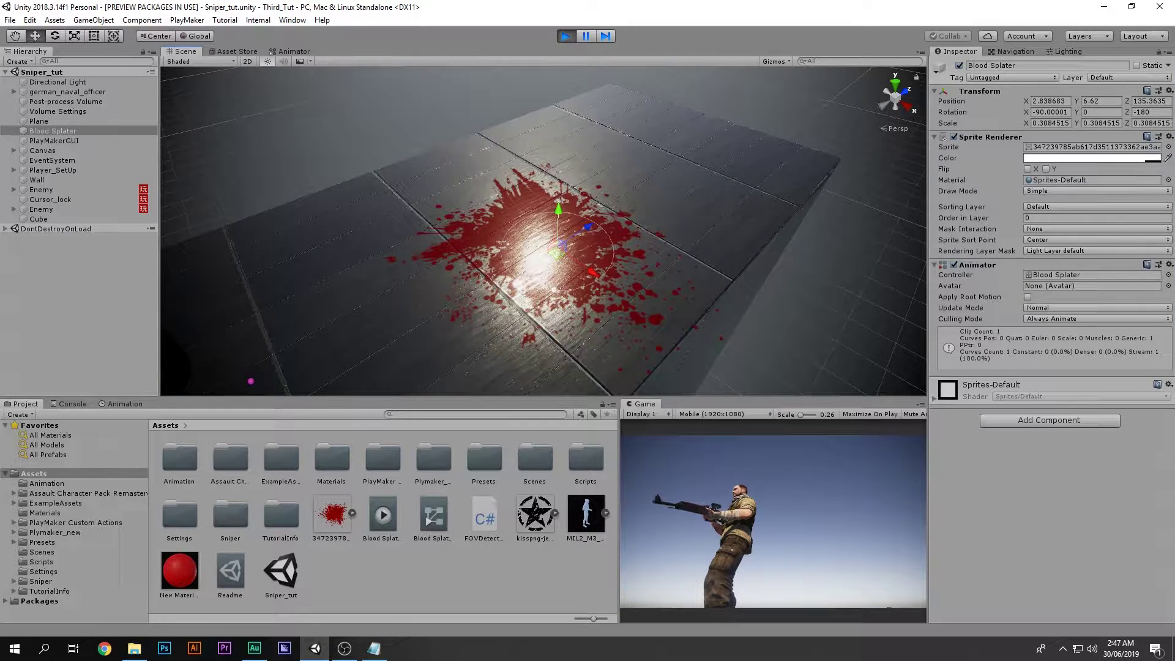
left_click(953, 137)
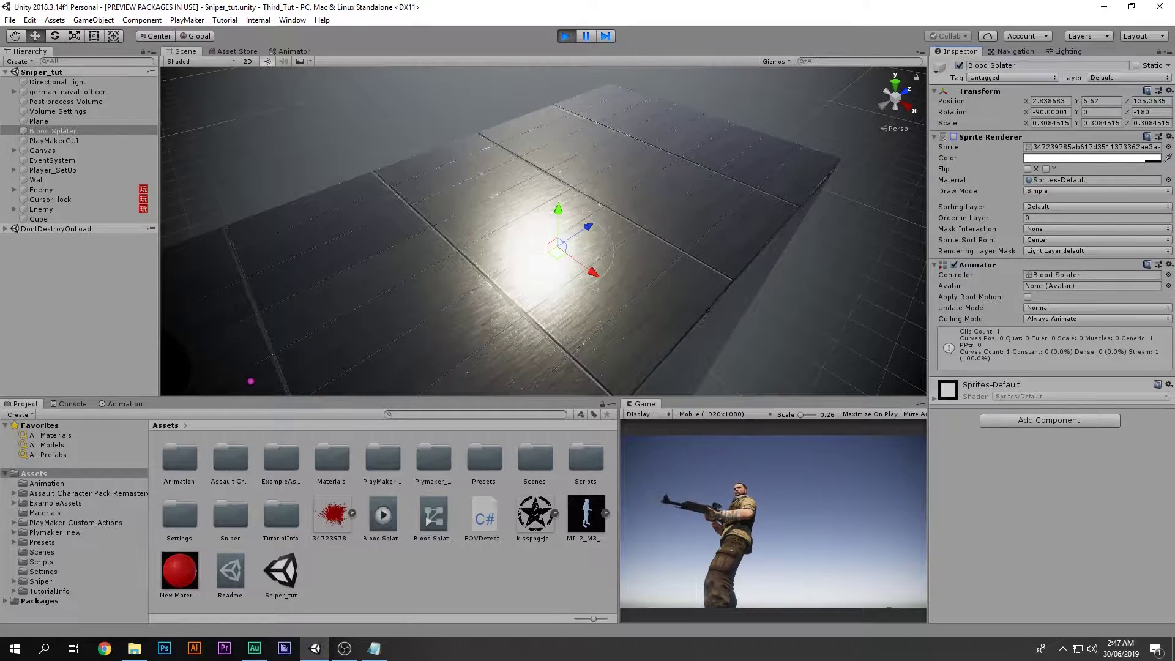
left_click(954, 137)
left_click(332, 514)
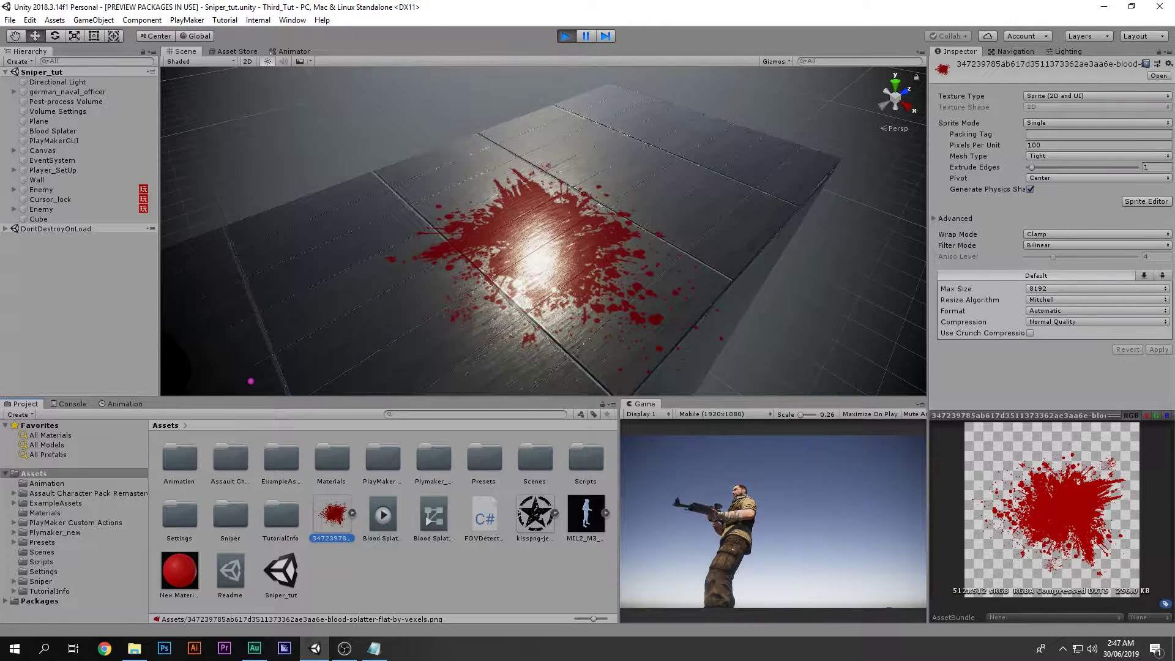
Try rotating the Blood Splater sprite on top of the block
left_click(53, 131)
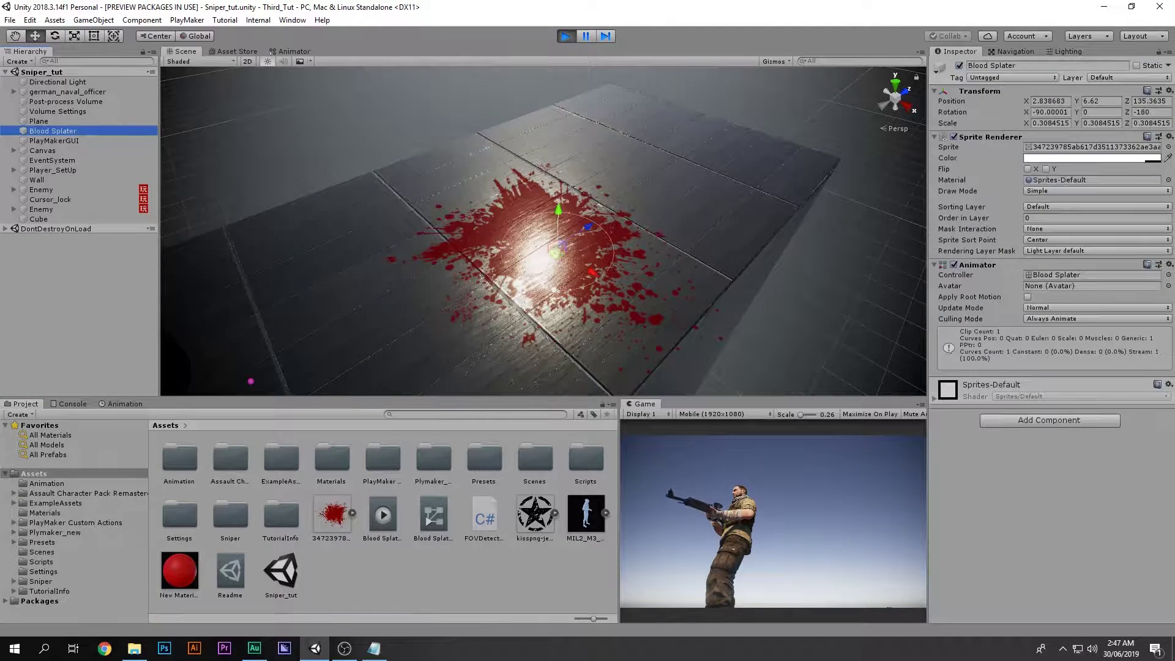
key("e")
left_click_drag(539, 226, 505, 284)
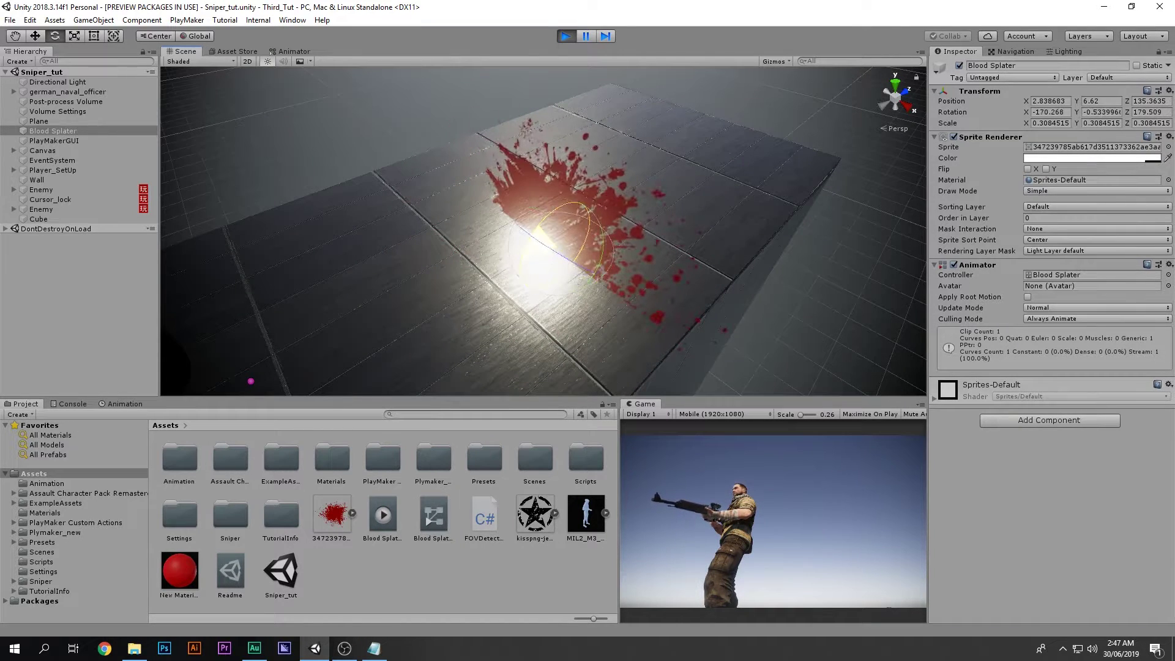
key("ctrl+z")
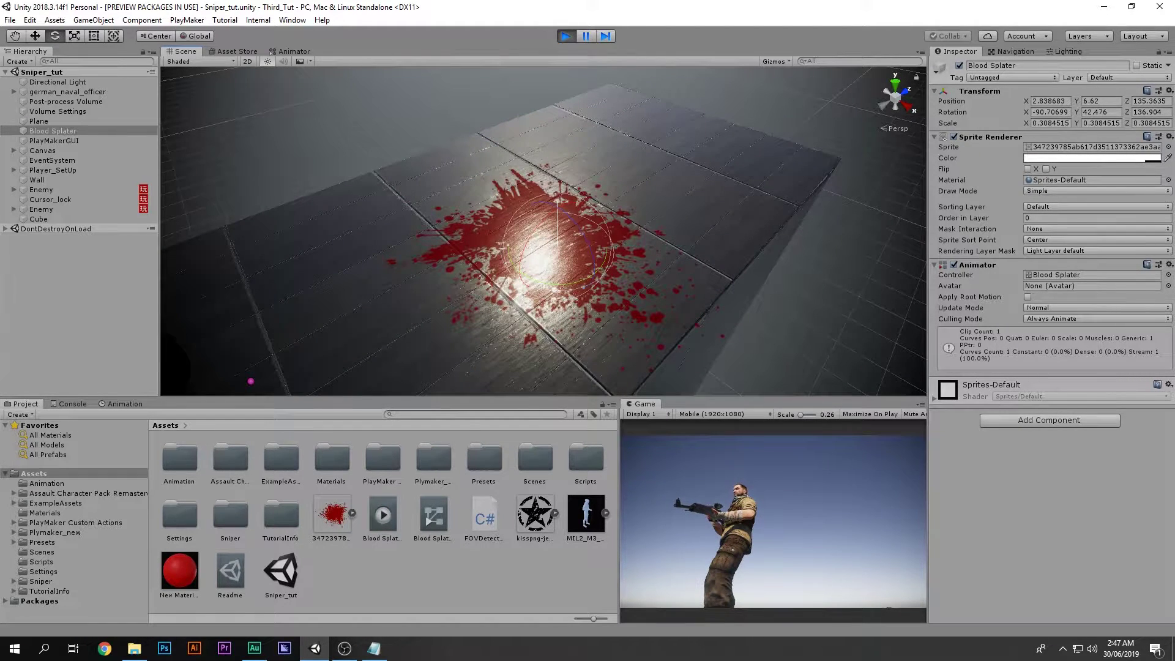
scroll(572, 218, "down", 4)
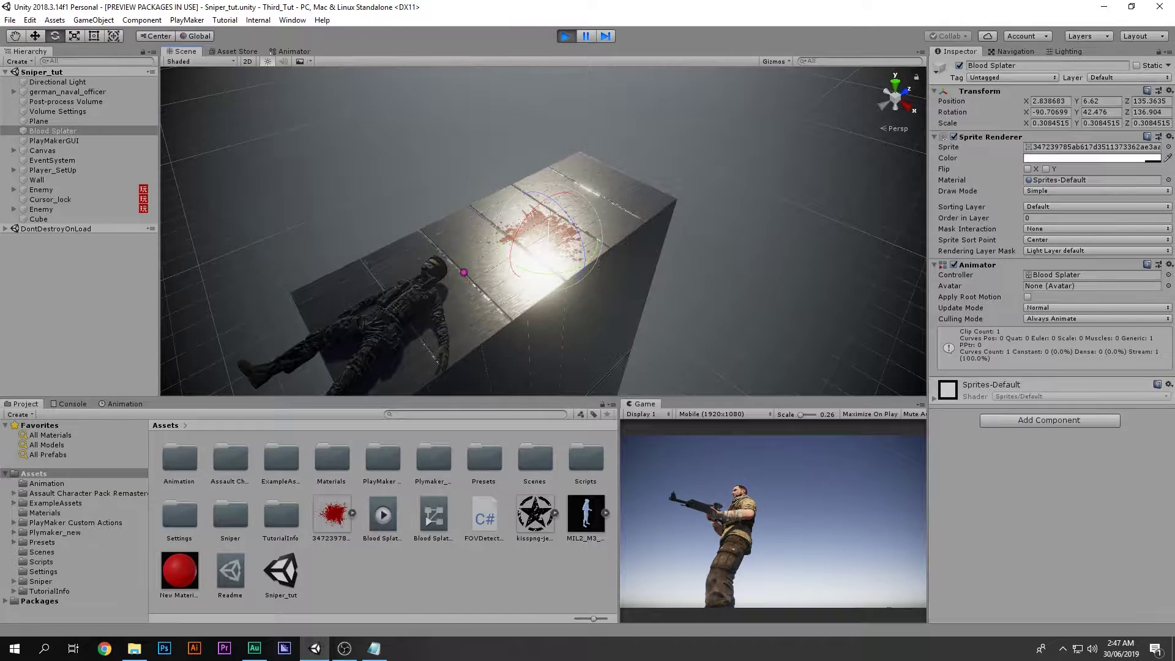
Stop the game and examine the player's scoped rifle up close in the Scene view
key("ctrl+p")
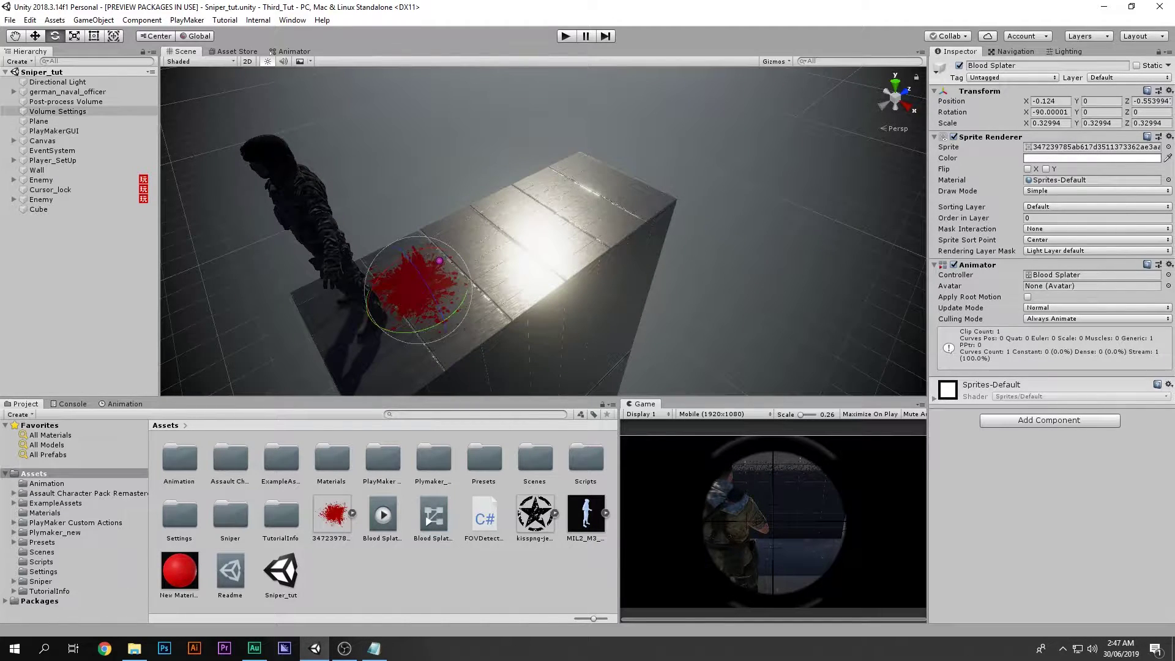
left_click(65, 101)
double_click(68, 91)
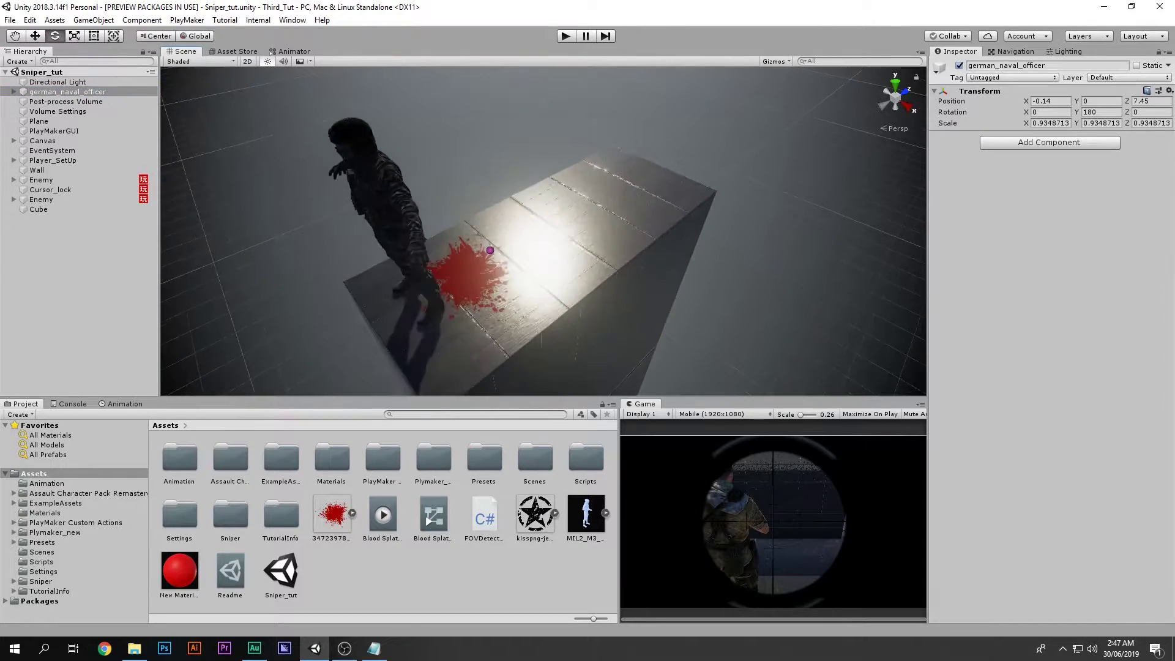
right_click_drag(543, 231, 477, 141)
key("d")
key("w")
key("s")
key("a")
key("w")
key("d")
right_click_drag(343, 208, 358, 236)
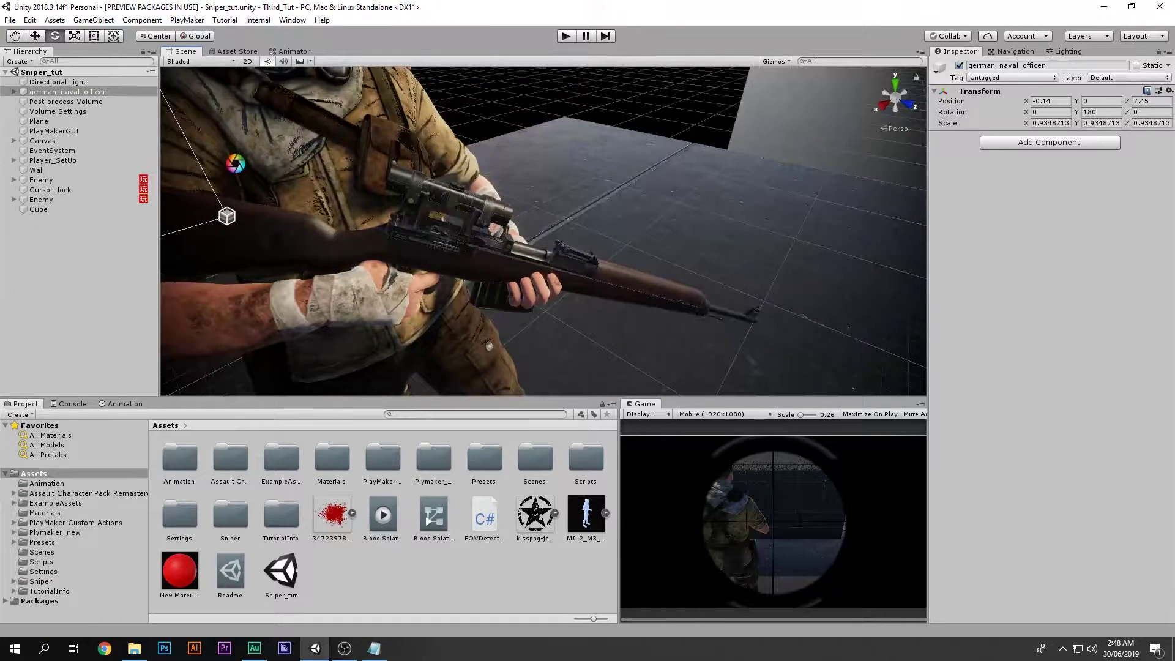
middle_click_drag(428, 235, 495, 244)
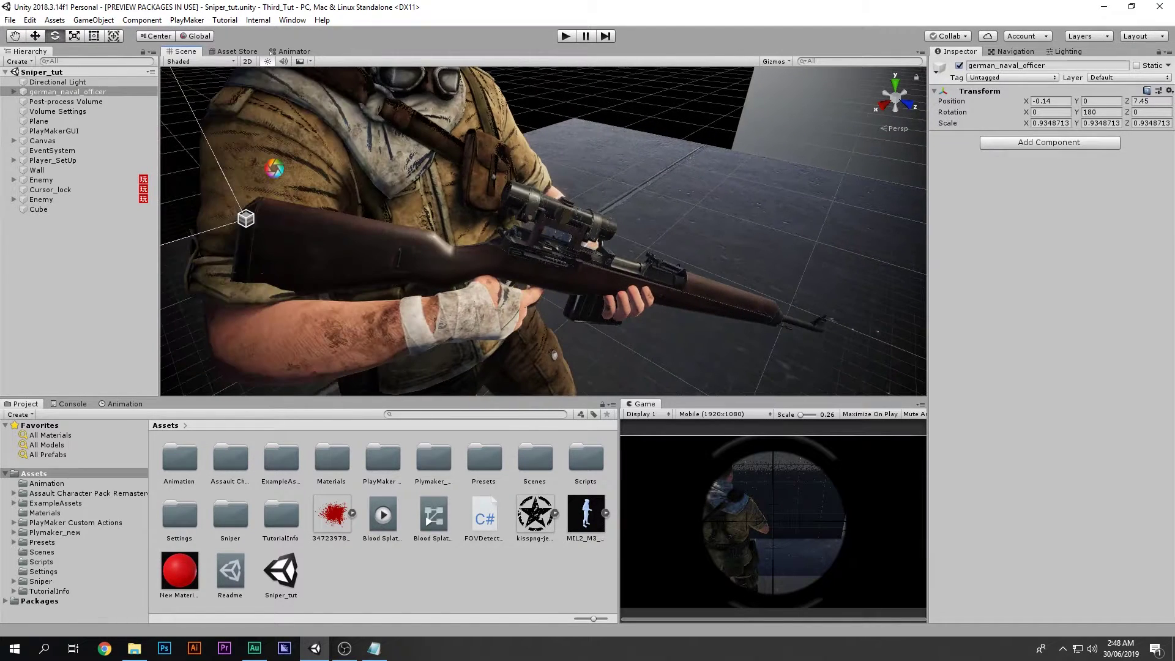
right_click_drag(496, 244, 493, 254)
Examine the german_naval_officer model and the whole player character in the Scene view
right_click_drag(337, 229, 465, 223)
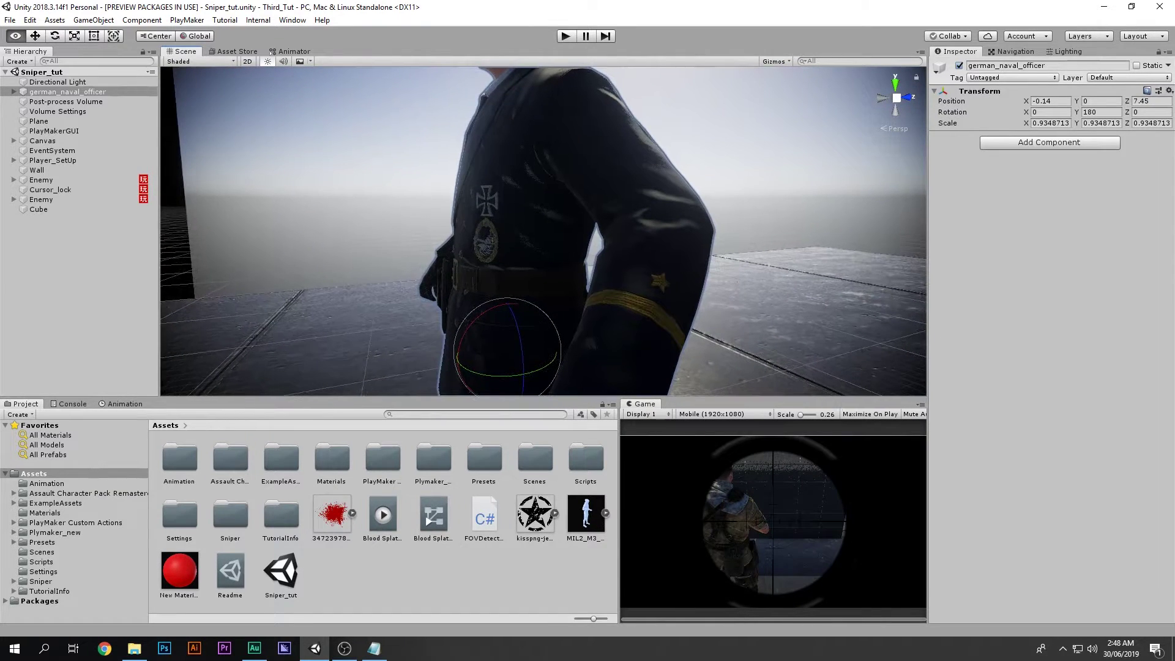
scroll(465, 224, "down", 5)
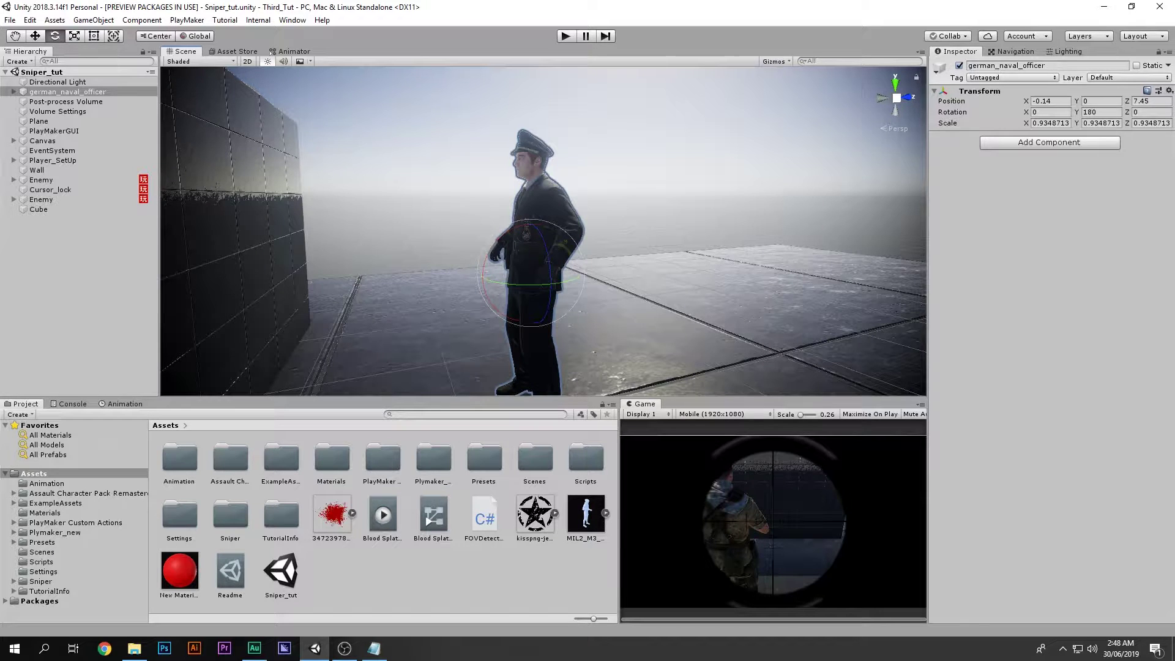
right_click_drag(465, 223, 462, 263)
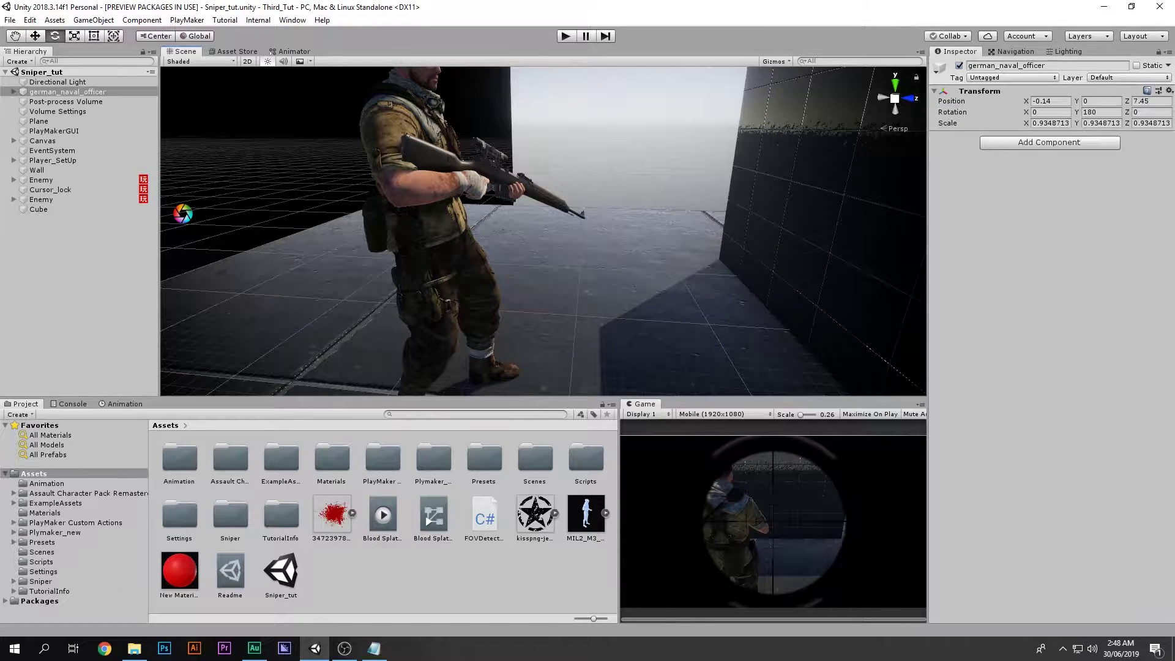
right_click_drag(182, 213, 302, 219)
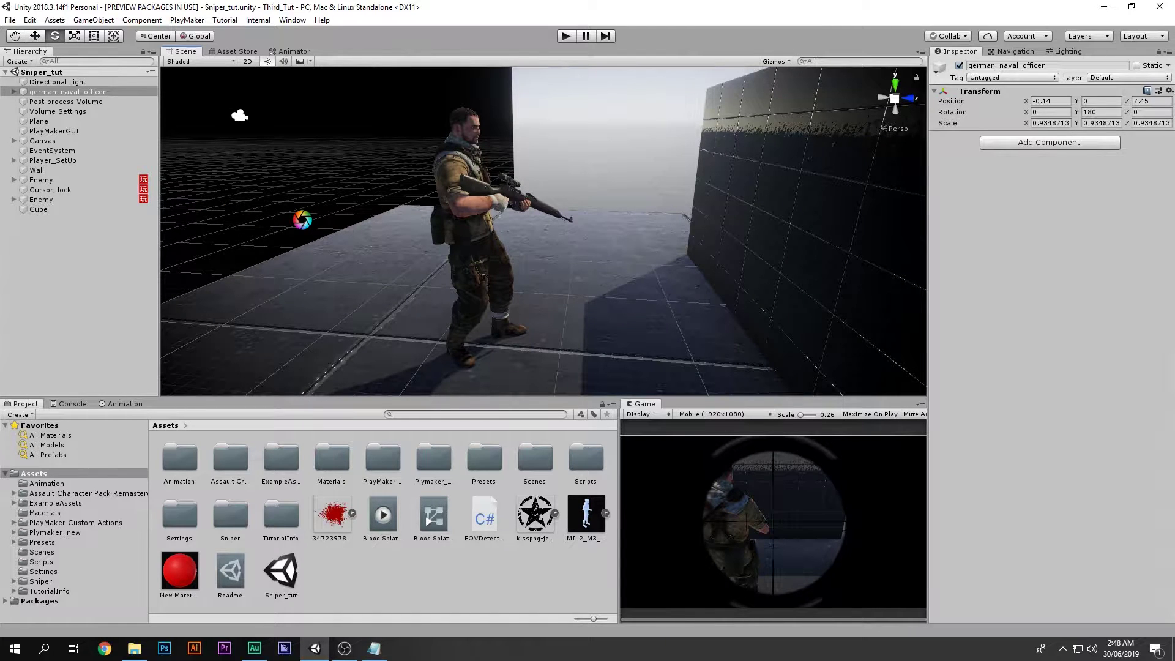
right_click_drag(428, 226, 722, 227)
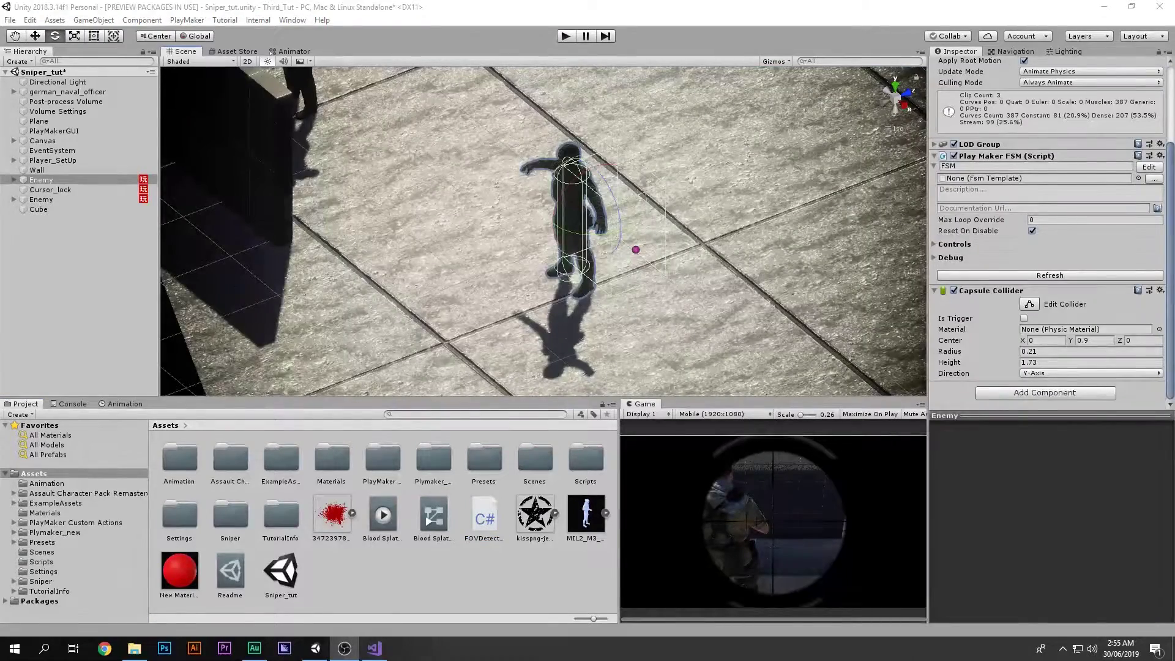
Select the FOVDetection script asset to view its code
left_click(484, 517)
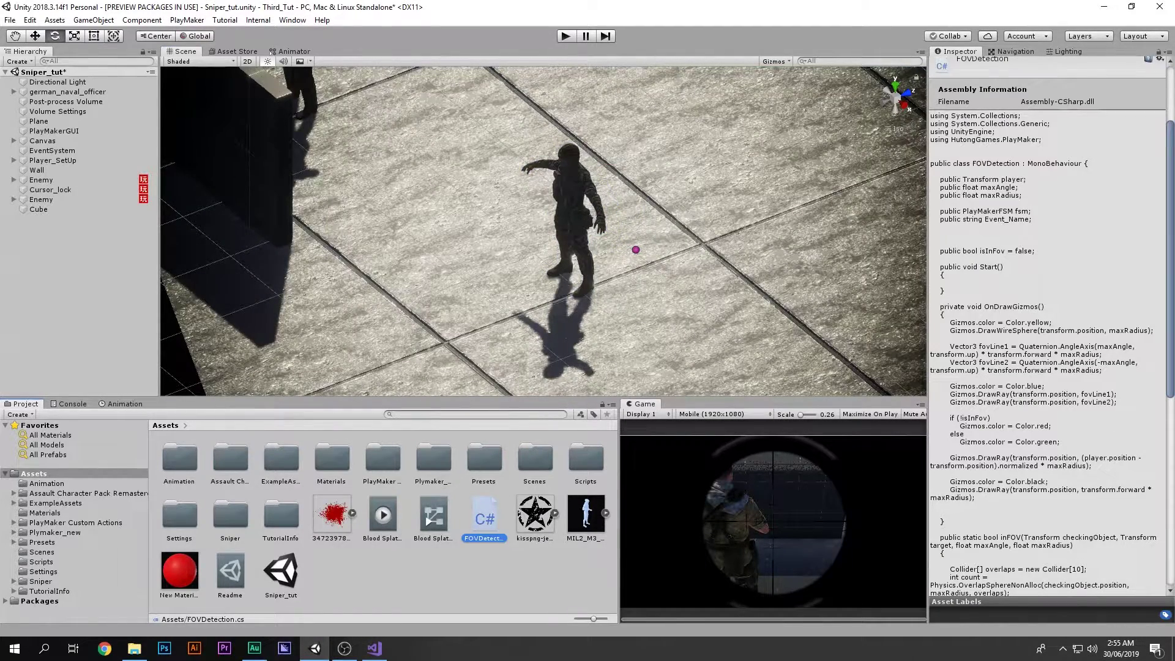
Review the beginning of the FOVDetection script in Visual Studio, and return to Unity
scroll(1047, 331, "up", 3)
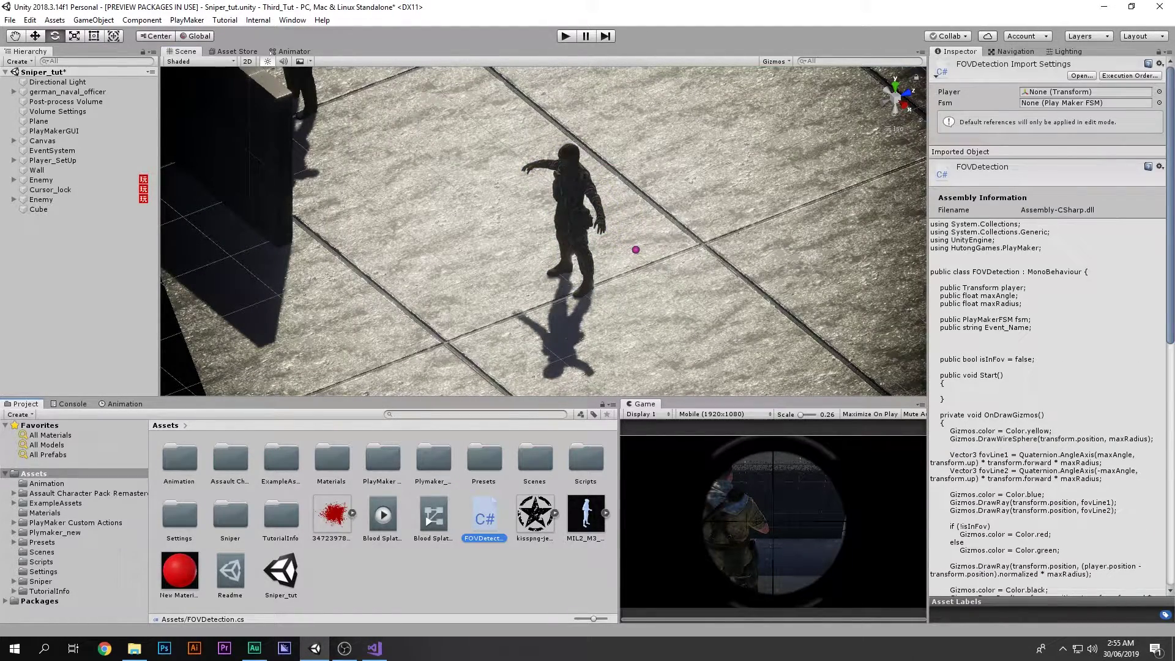
left_click(374, 648)
scroll(484, 343, "up", 20)
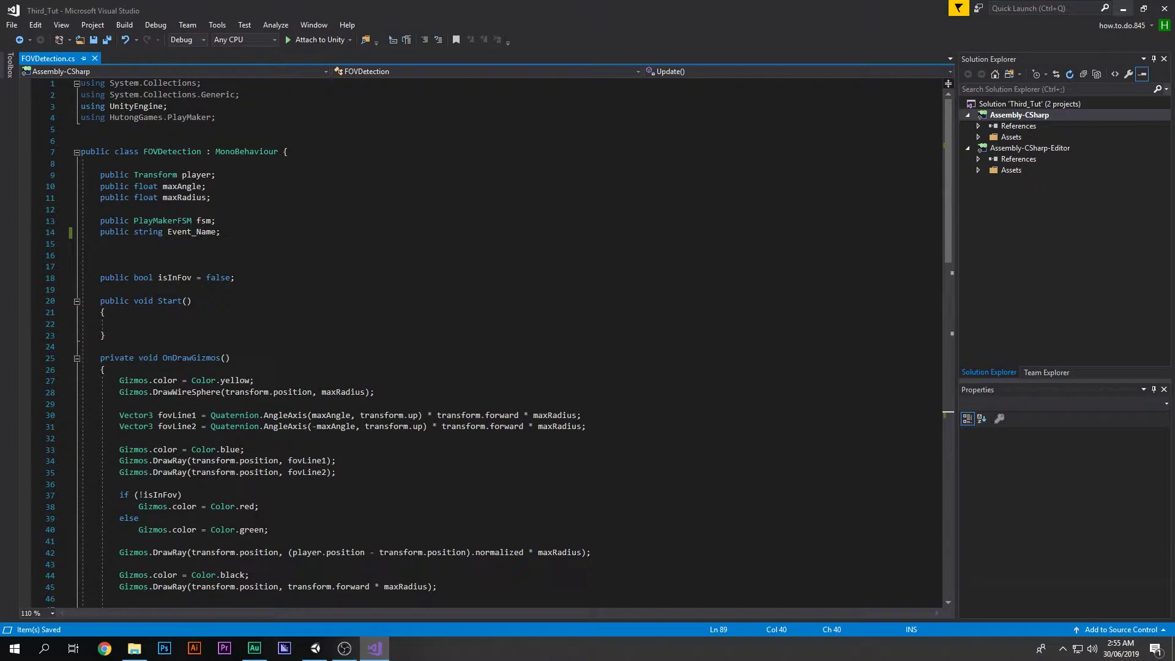
left_click(1123, 8)
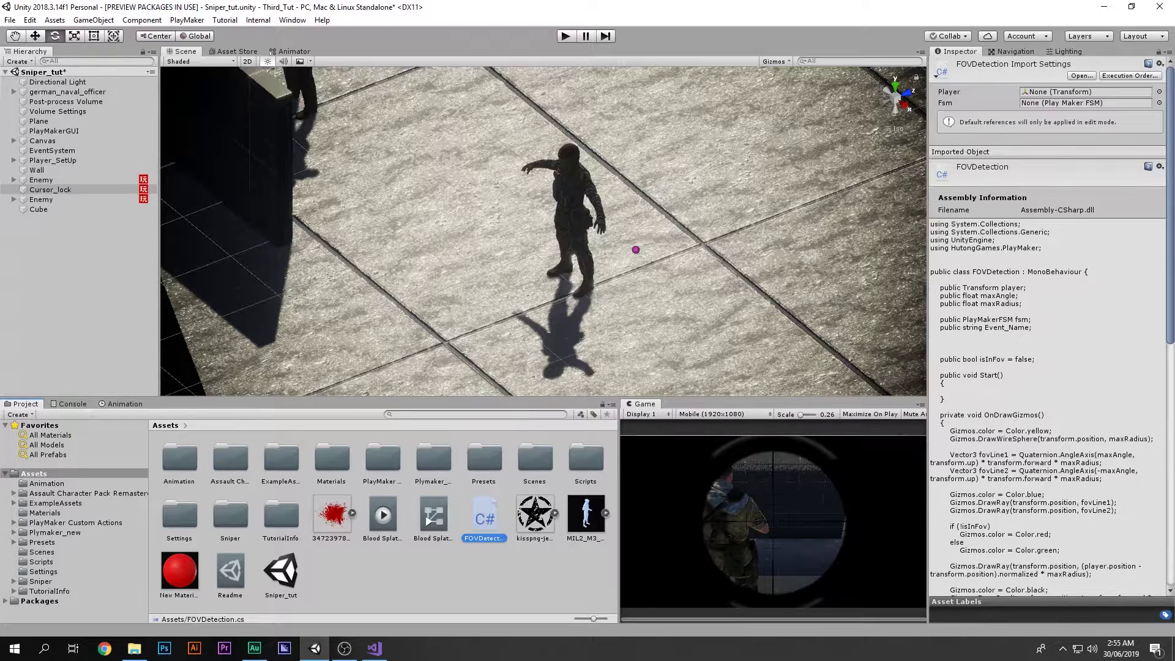
Move the first Enemy object to the end of the scene hierarchy, below Cube
left_click(42, 200)
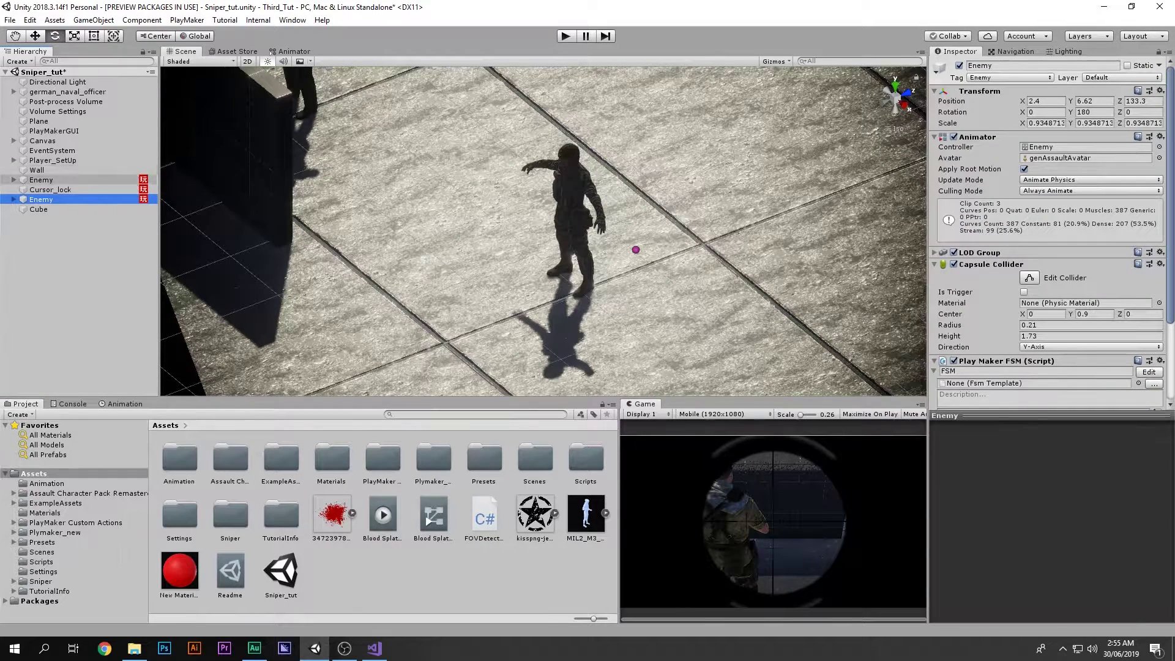
left_click(41, 179)
left_click_drag(41, 179, 41, 213)
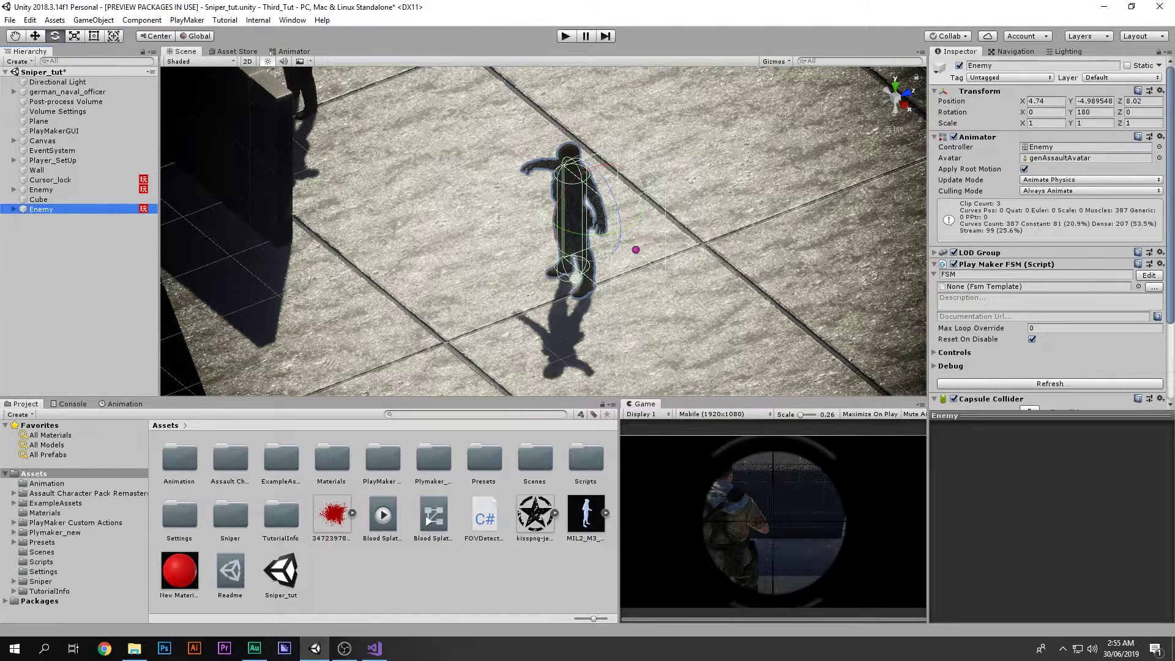
Examine the actions in States 1 to 4 of the last Enemy's PlayMaker FSM, and close the editor
left_click(980, 275)
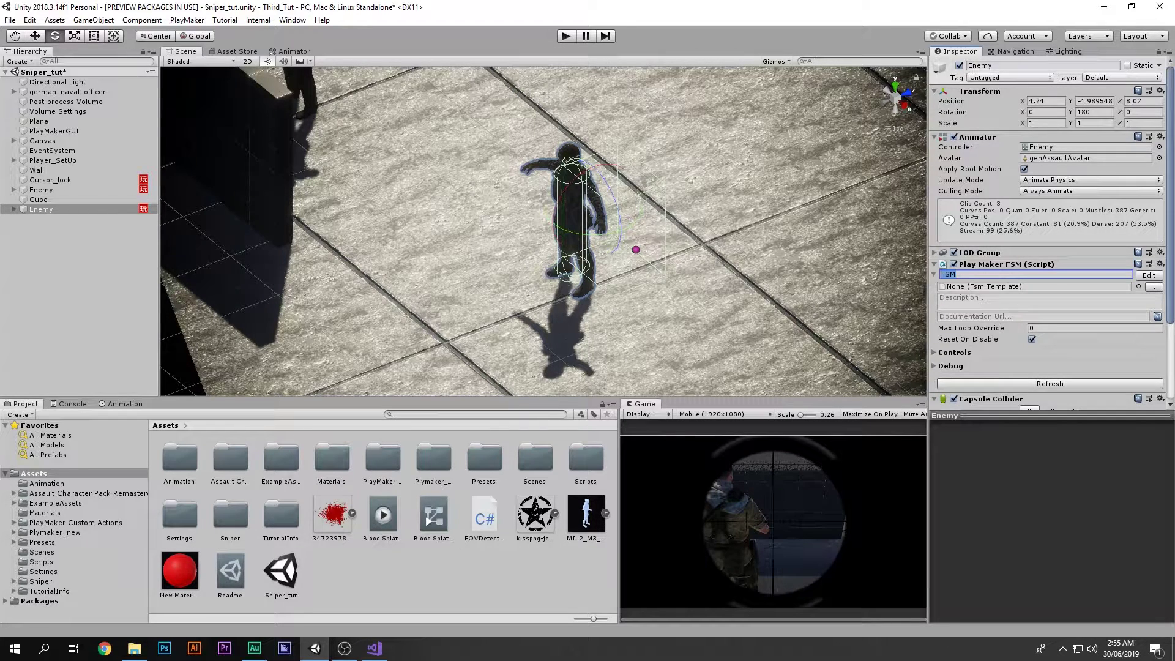
scroll(1050, 229, "down", 3)
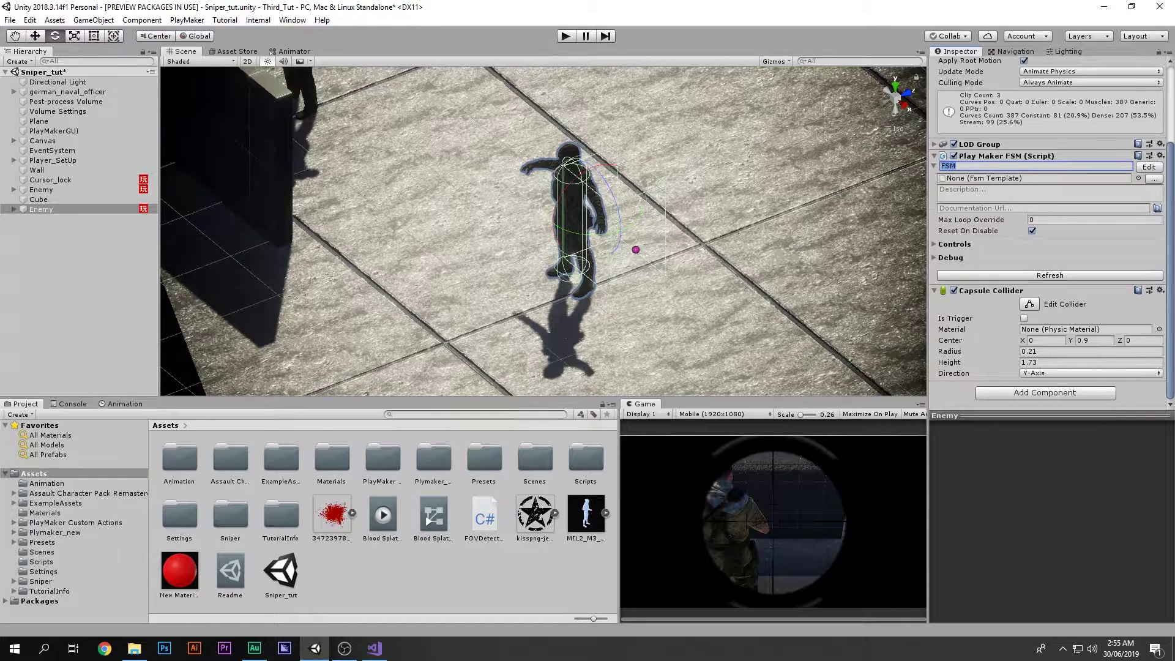
left_click(1149, 167)
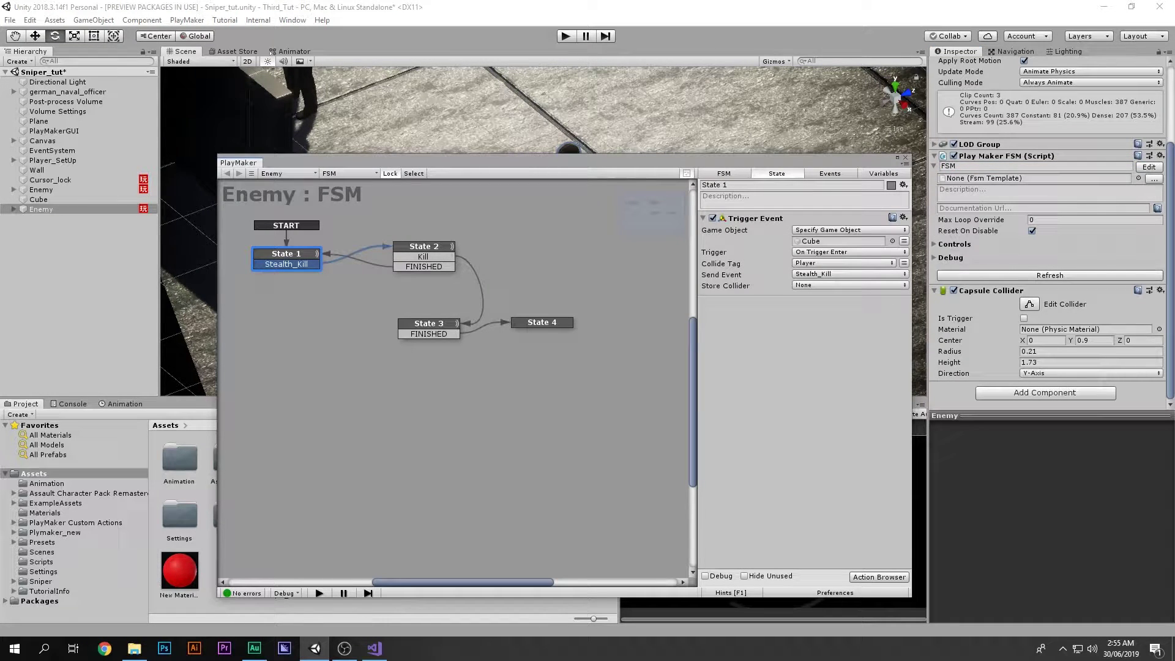
left_click_drag(245, 211, 602, 354)
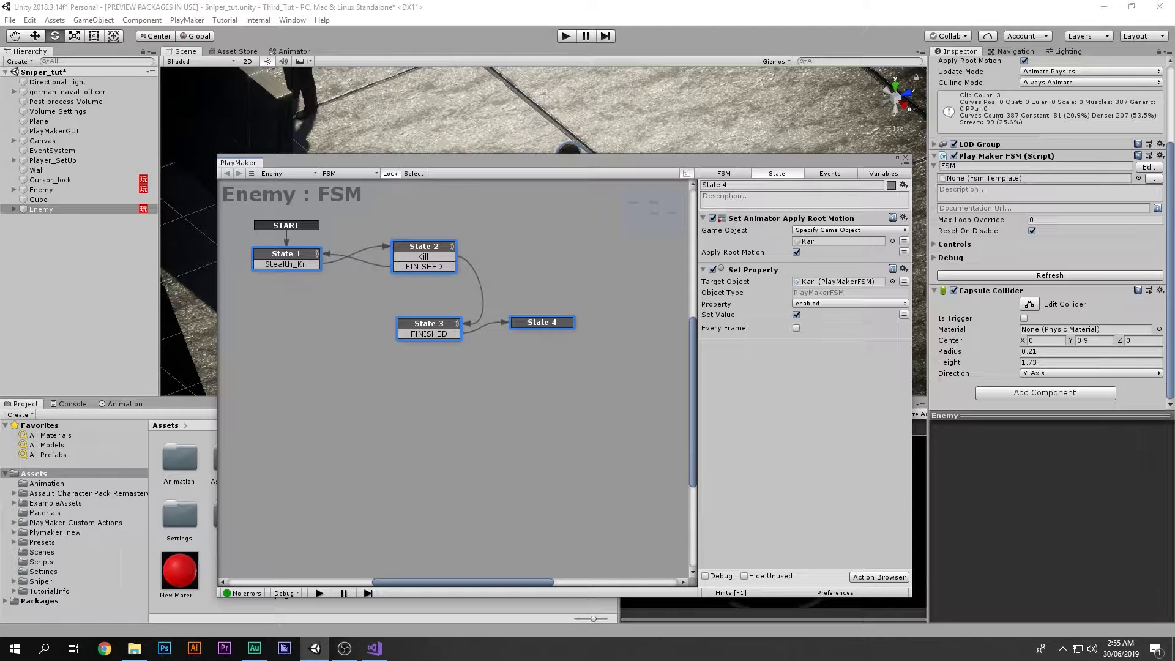
left_click(423, 247)
left_click(428, 324)
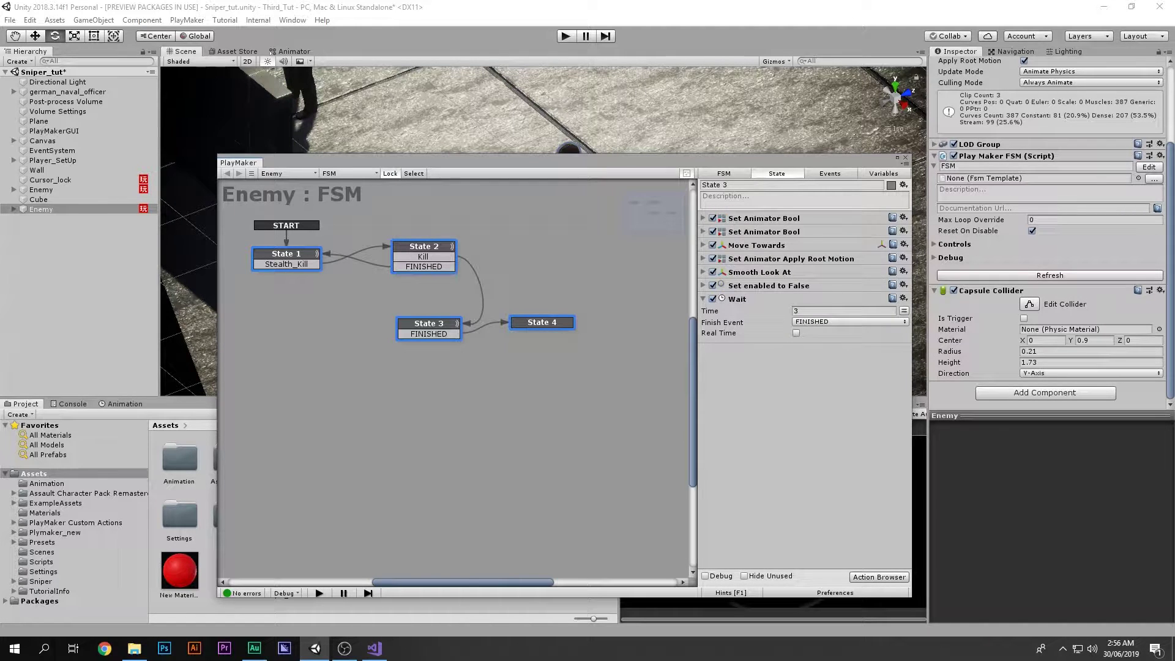
left_click(542, 322)
left_click(424, 255)
left_click(286, 254)
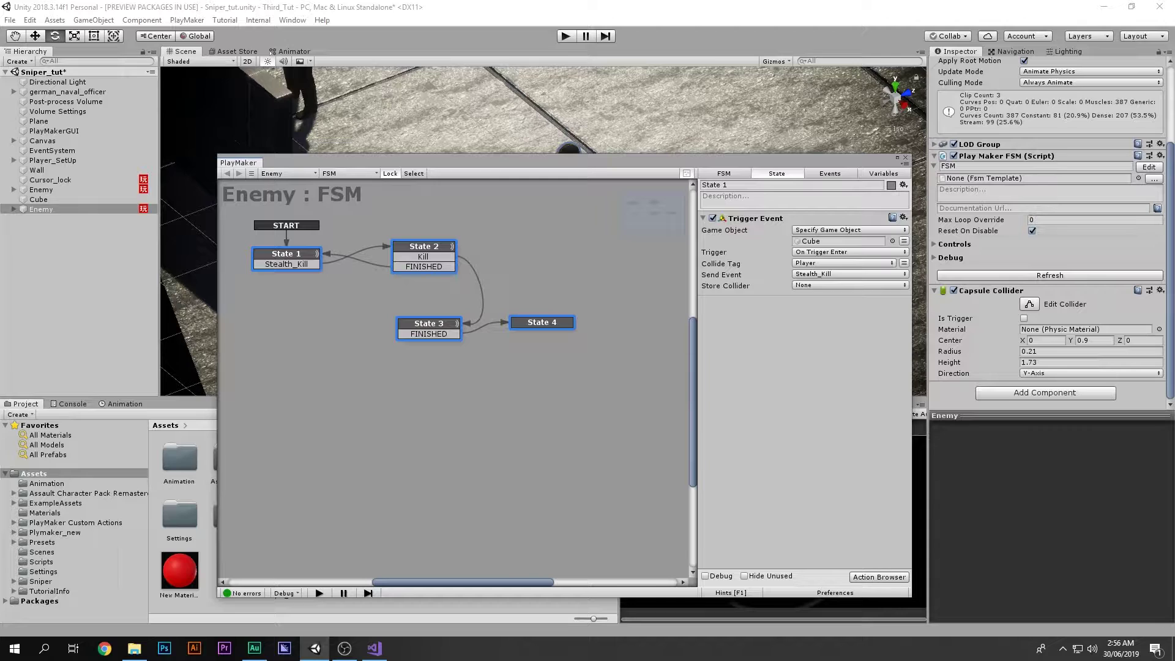
left_click(906, 158)
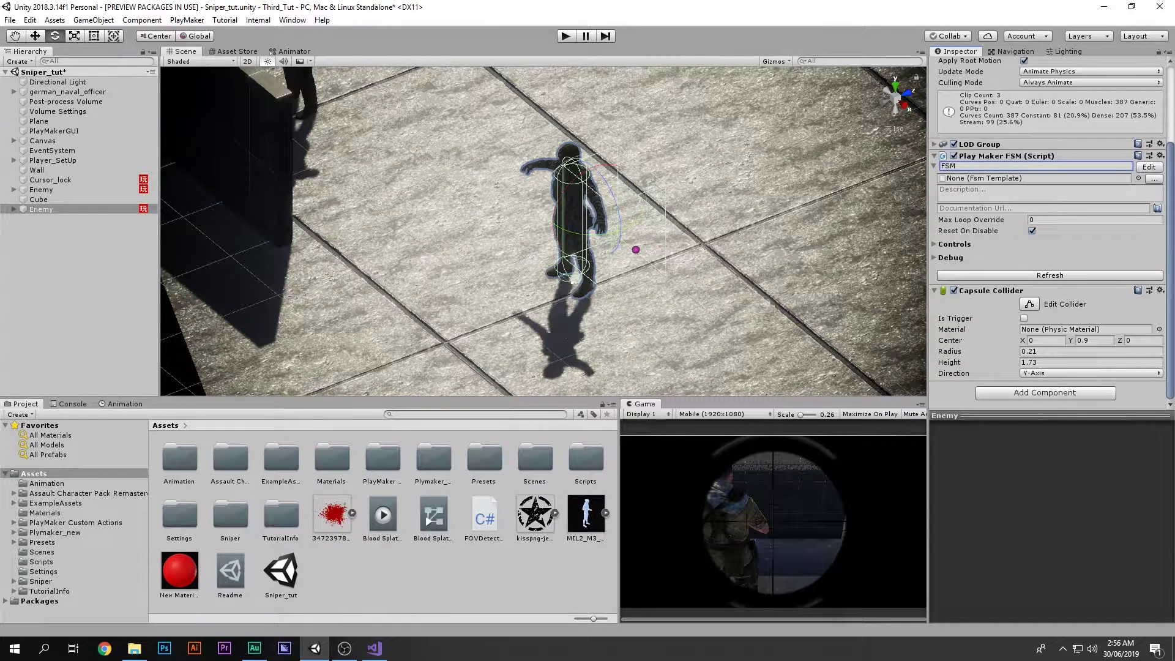
Attach the FOVDetection script to the last Enemy and view the character from above
left_click_drag(484, 519, 61, 209)
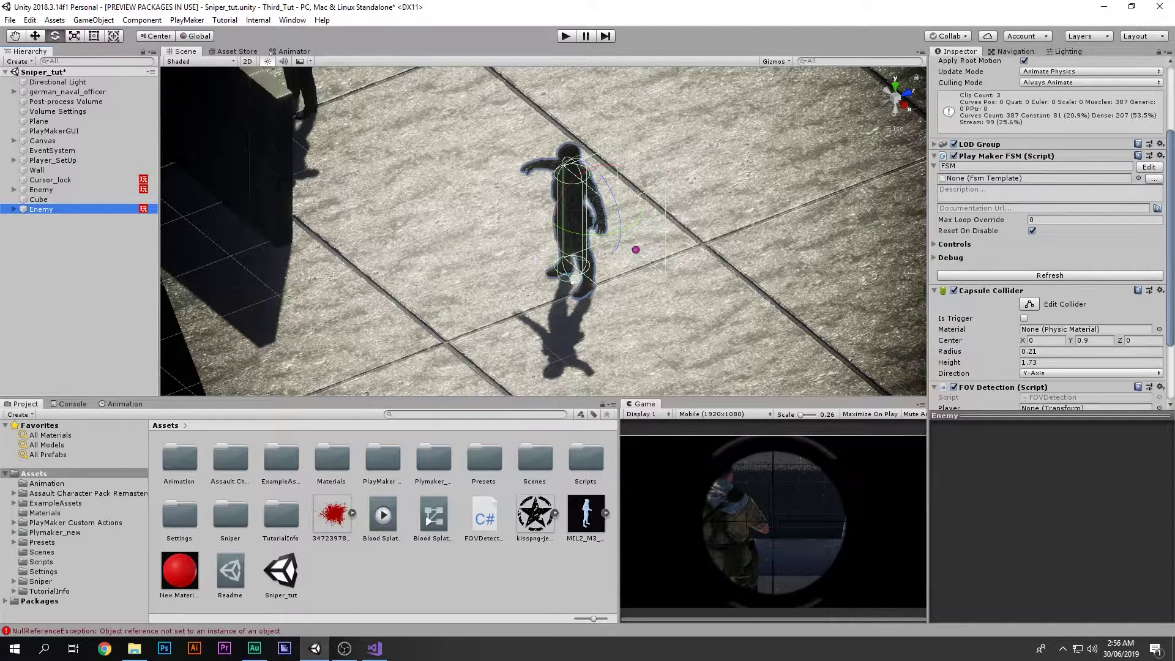
scroll(1050, 245, "down", 3)
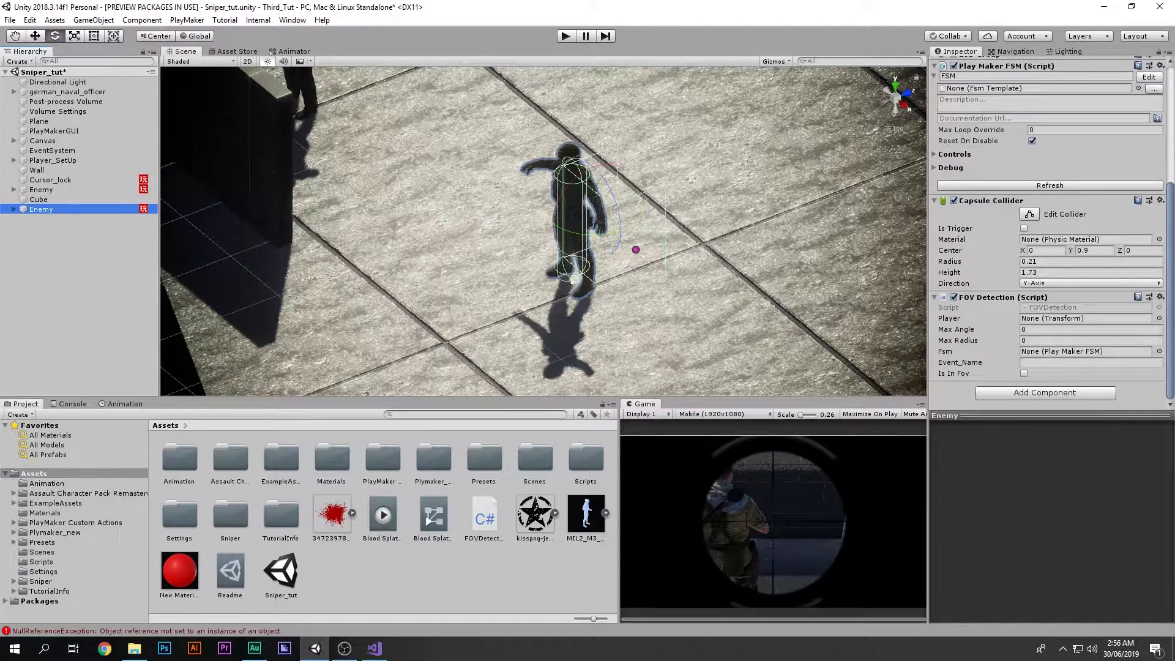
left_click(895, 86)
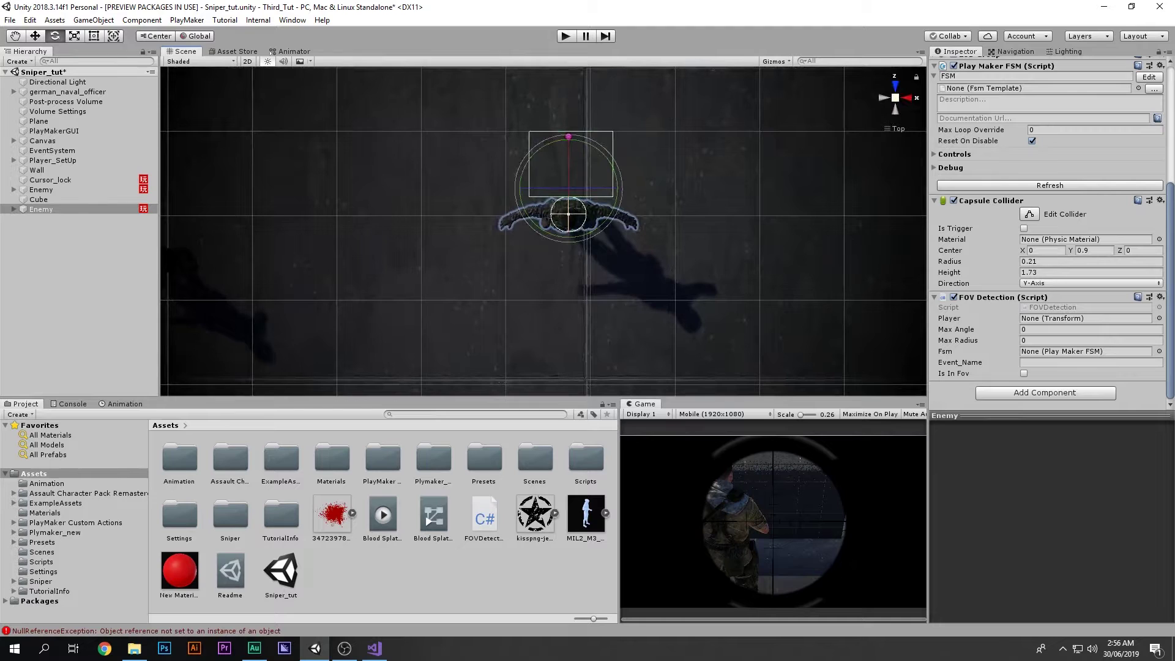
scroll(544, 232, "up", 4)
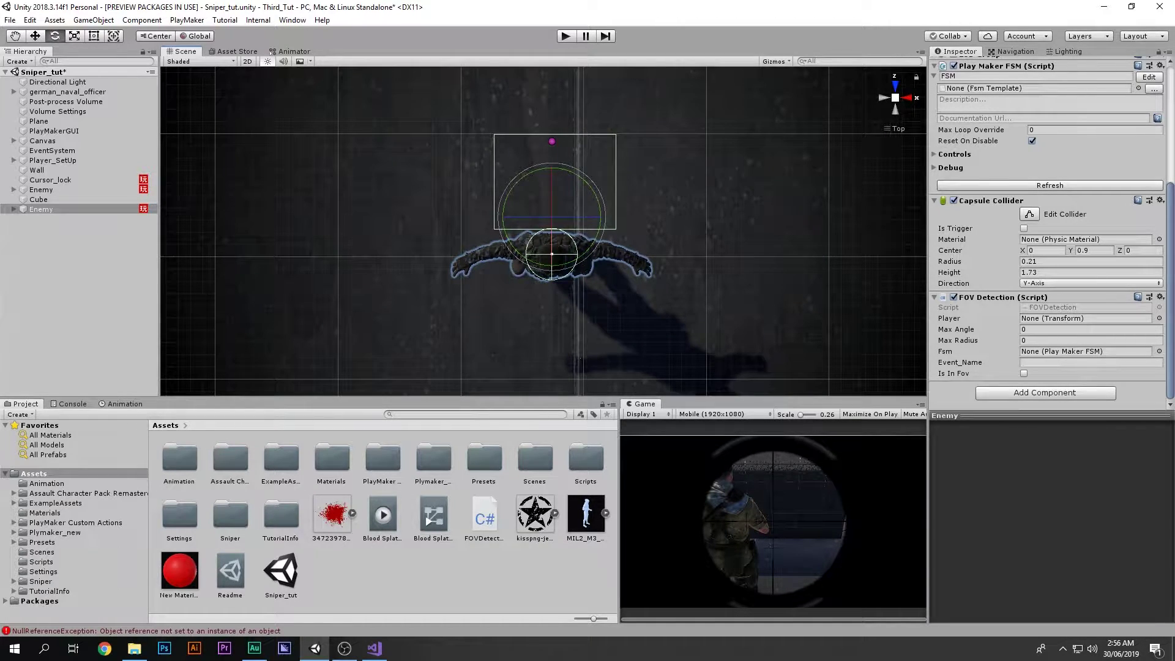
left_click(1090, 362)
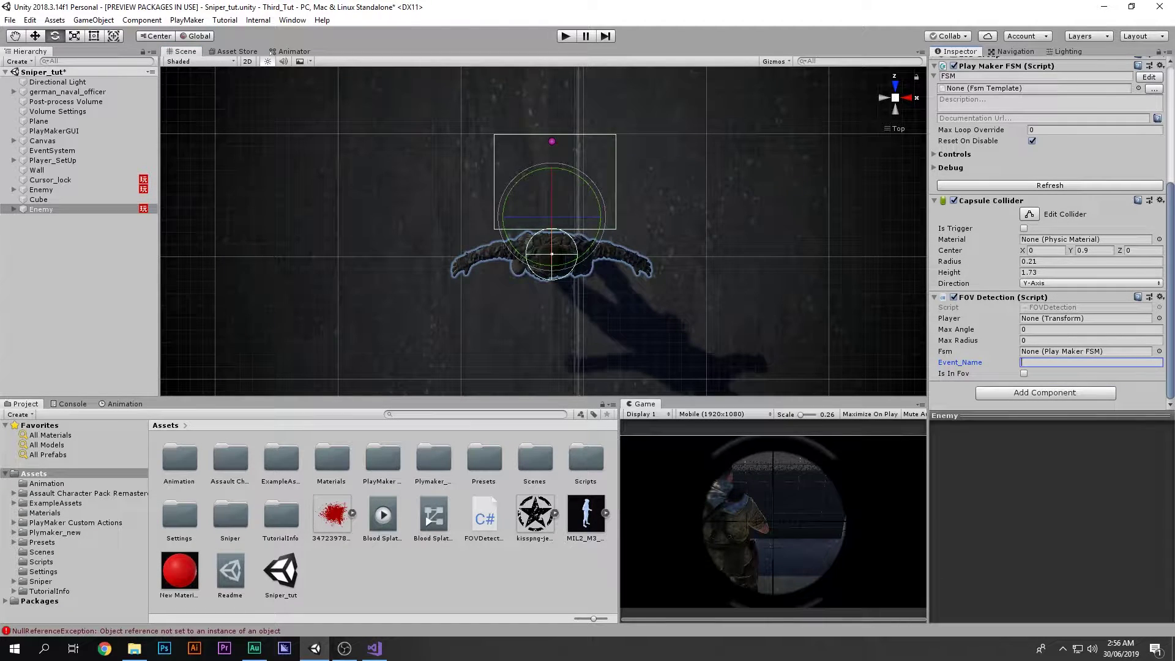
Set the Enemy's FOV Detection Max Radius to 5.16 and inspect the detection sphere around the character
scroll(557, 141, "down", 3)
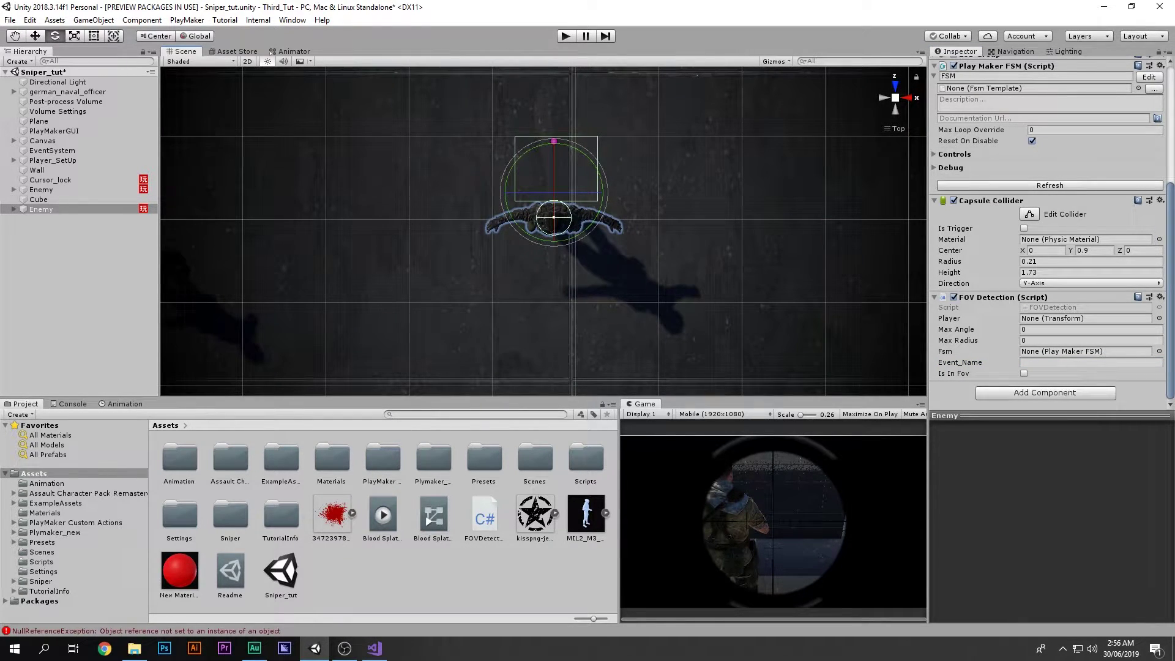
key("alt")
left_click_drag(960, 340, 1028, 340)
scroll(543, 231, "down", 15)
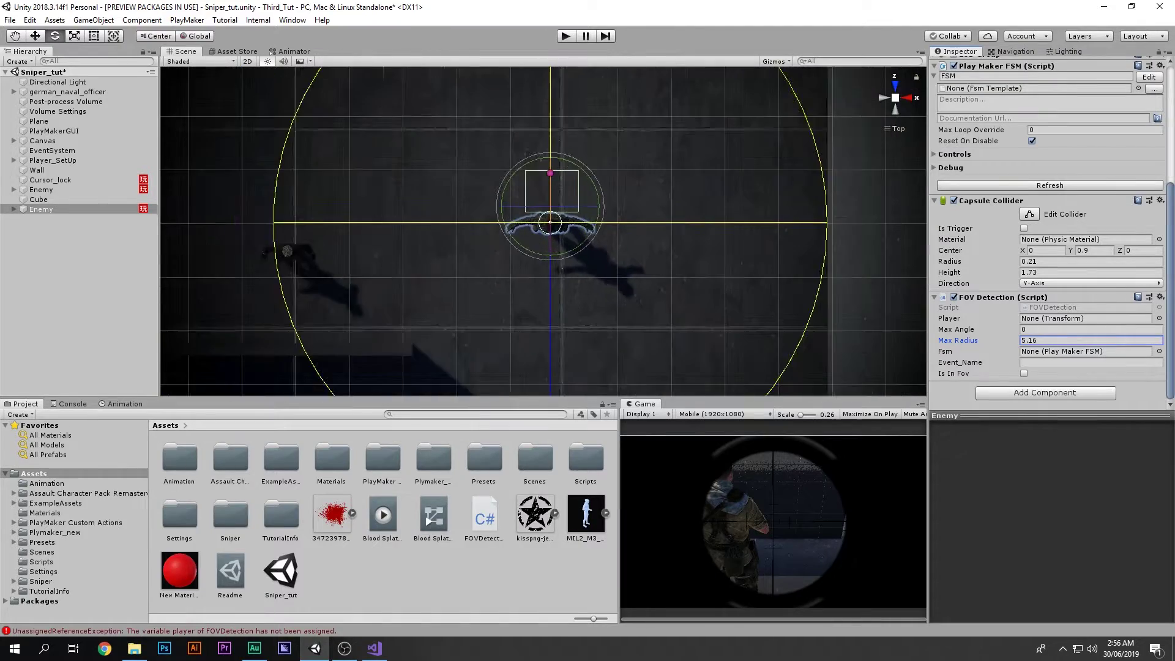
middle_click_drag(547, 227, 521, 138)
right_click_drag(569, 306, 307, 21)
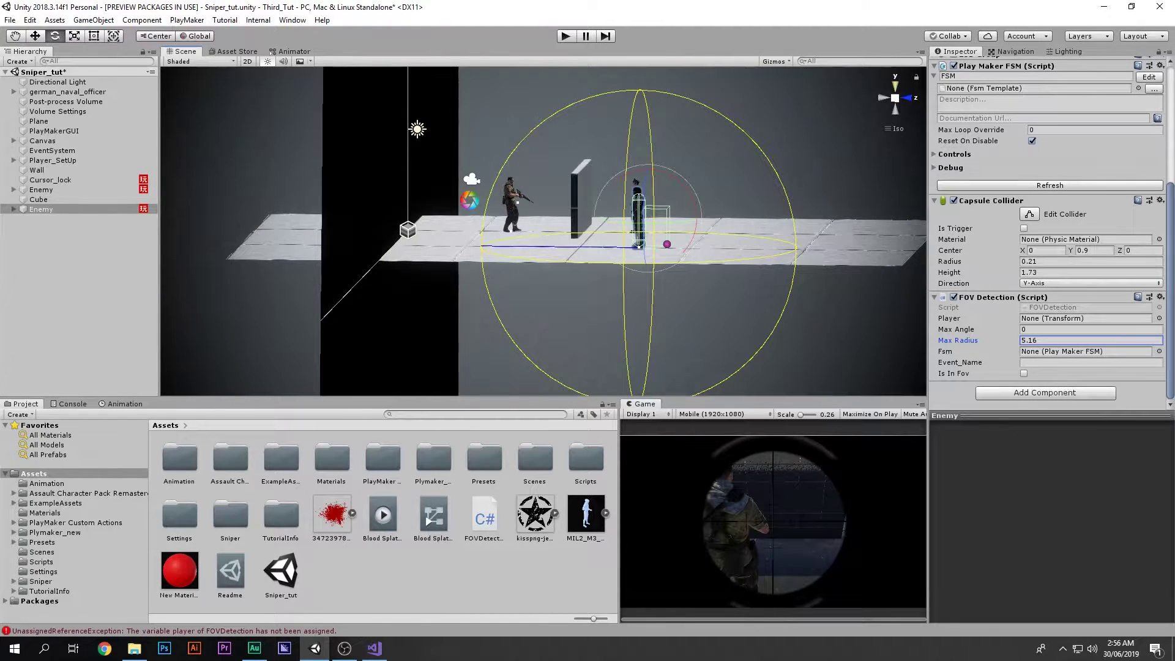
Set the Enemy's FOV Detection Max Angle to 49.81 and inspect the view cone in perspective and from above
left_click(895, 87)
scroll(543, 232, "up", 2)
middle_click_drag(520, 190, 569, 230)
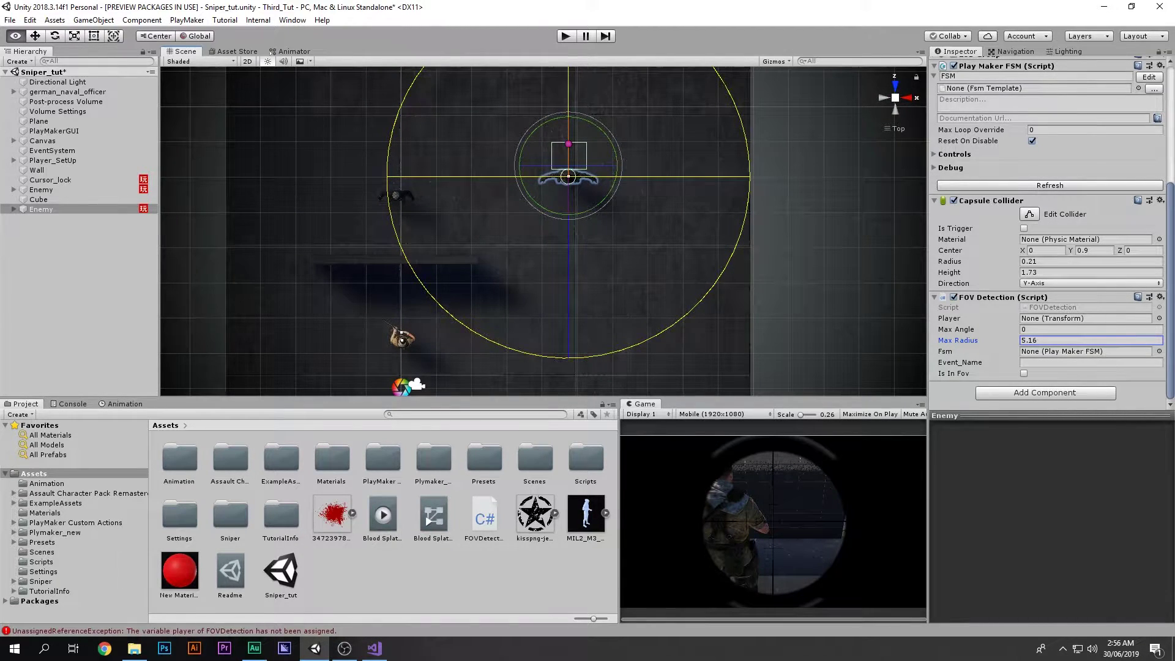
left_click_drag(955, 329, 1153, 329)
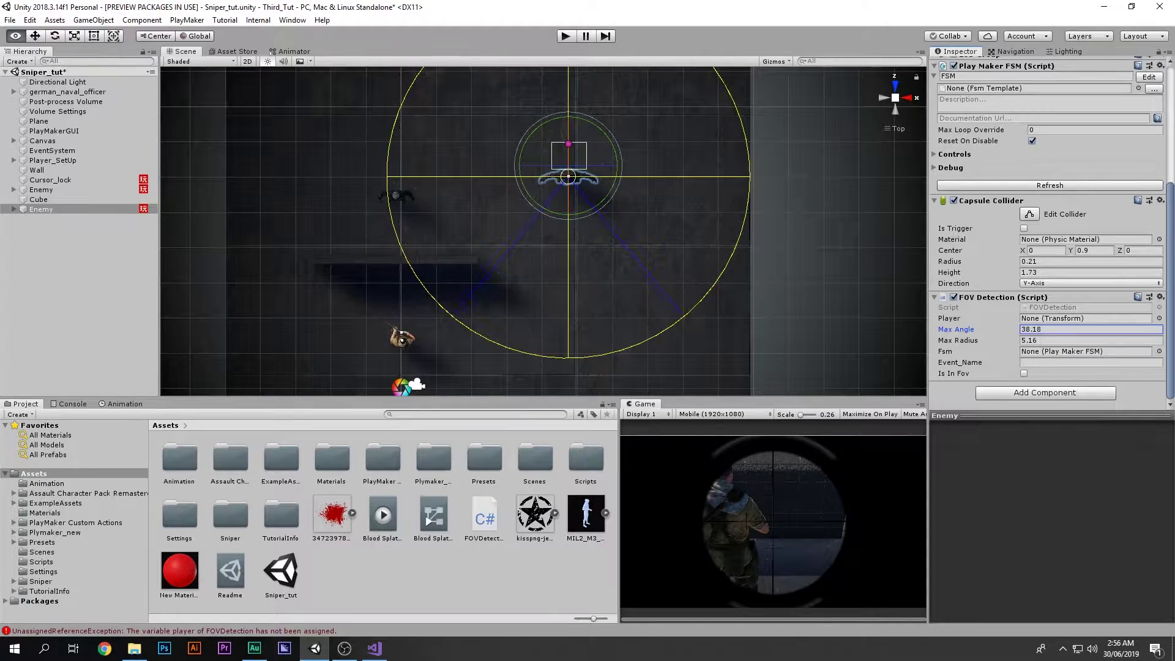
left_click_drag(999, 329, 1018, 329)
left_click_drag(734, 269, 569, 110, "alt")
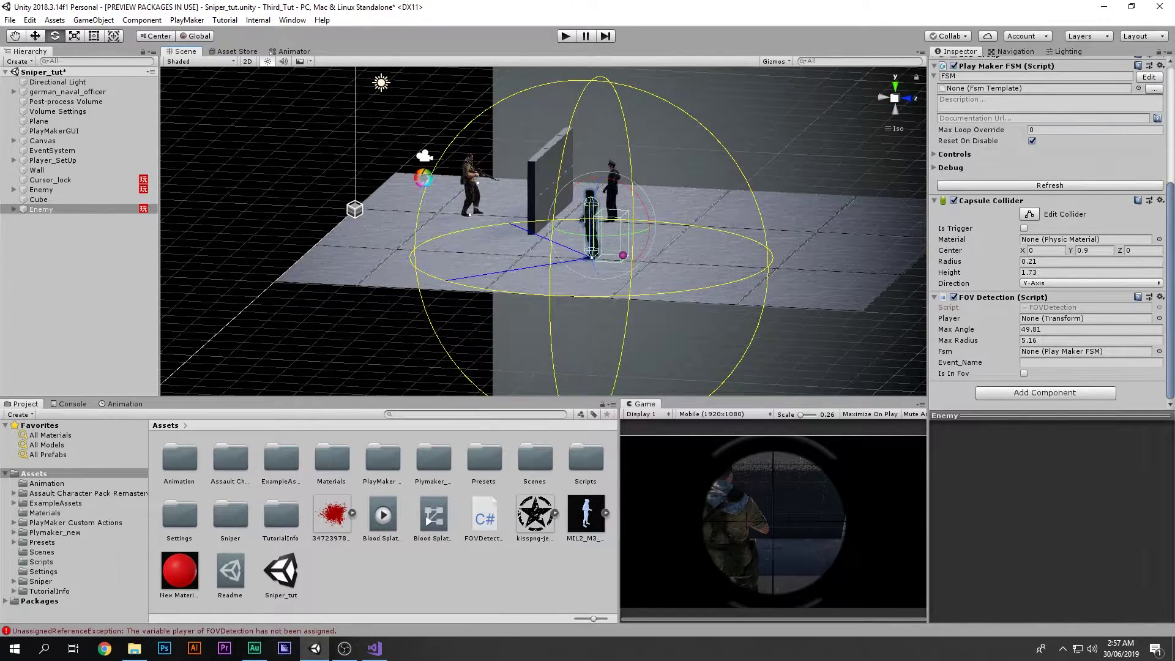
left_click(895, 86)
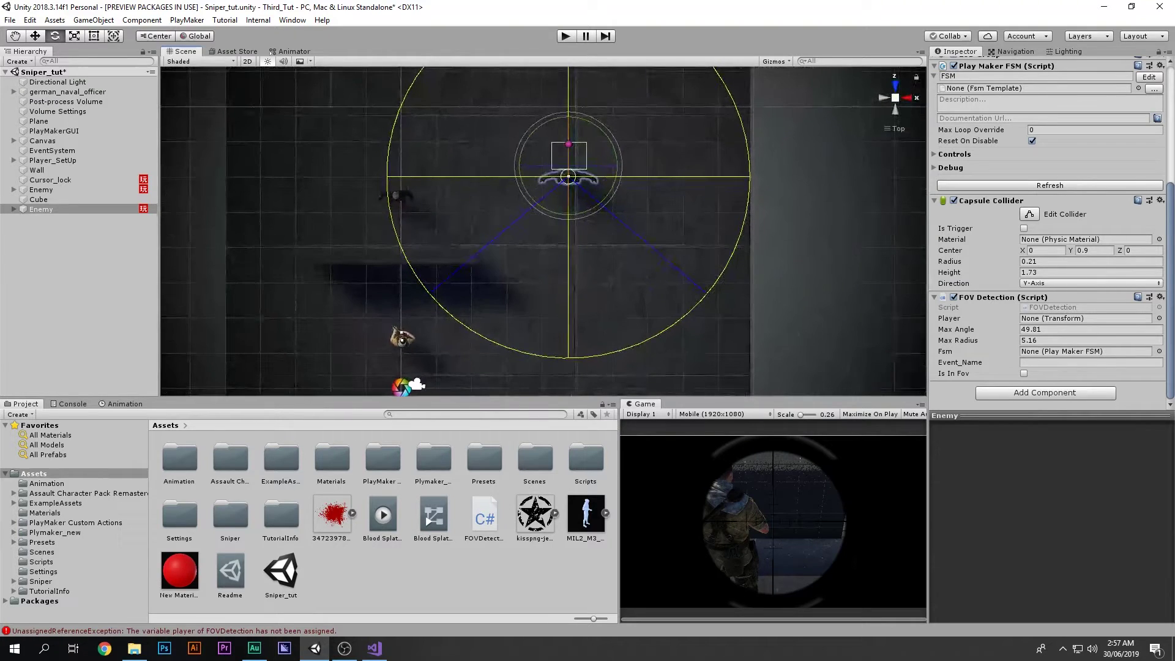
scroll(543, 231, "down", 2)
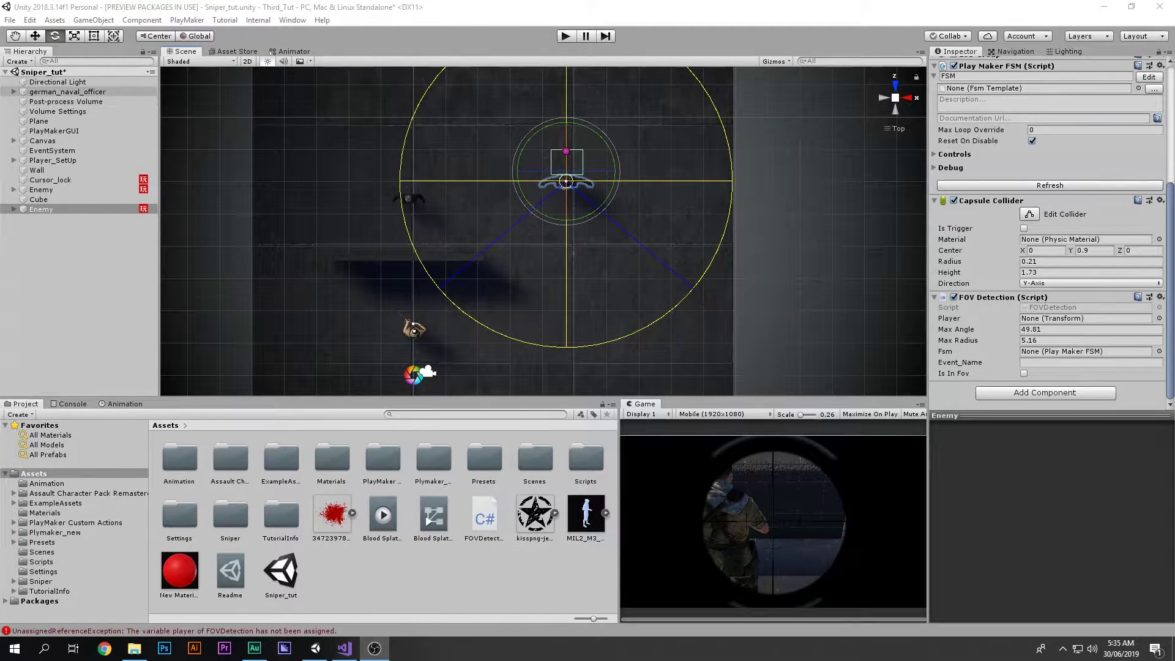
Assign the Karl object from Player_SetUp as the Player in the last Enemy's FOV Detection component
left_click(55, 209)
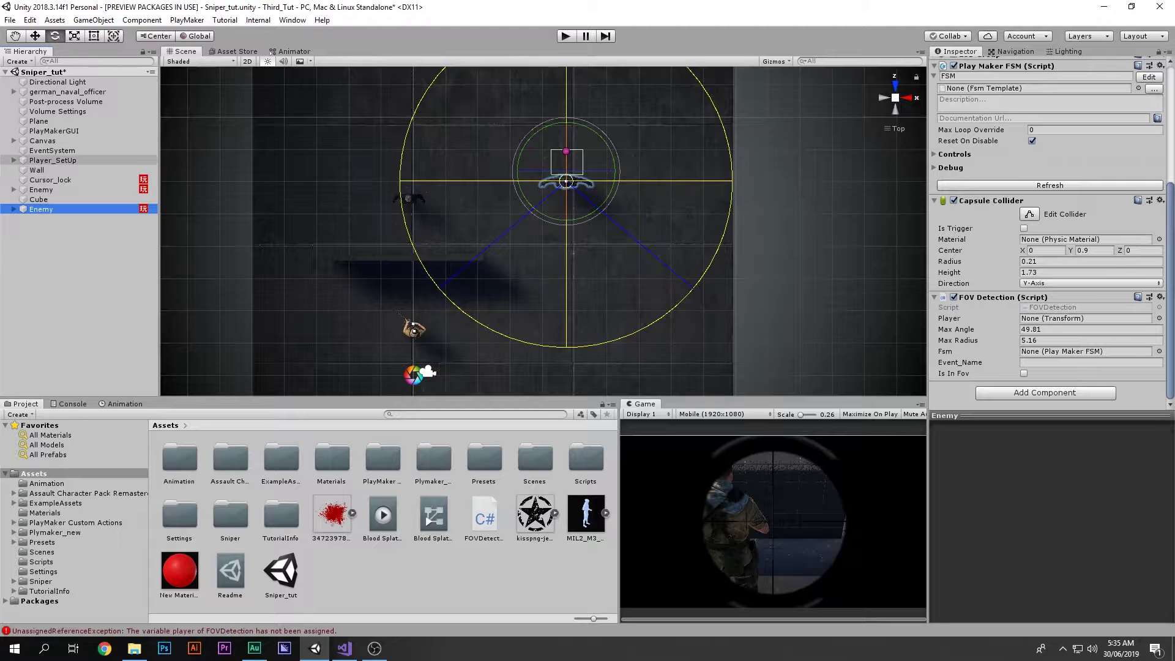
left_click(14, 160)
left_click_drag(45, 170, 67, 171)
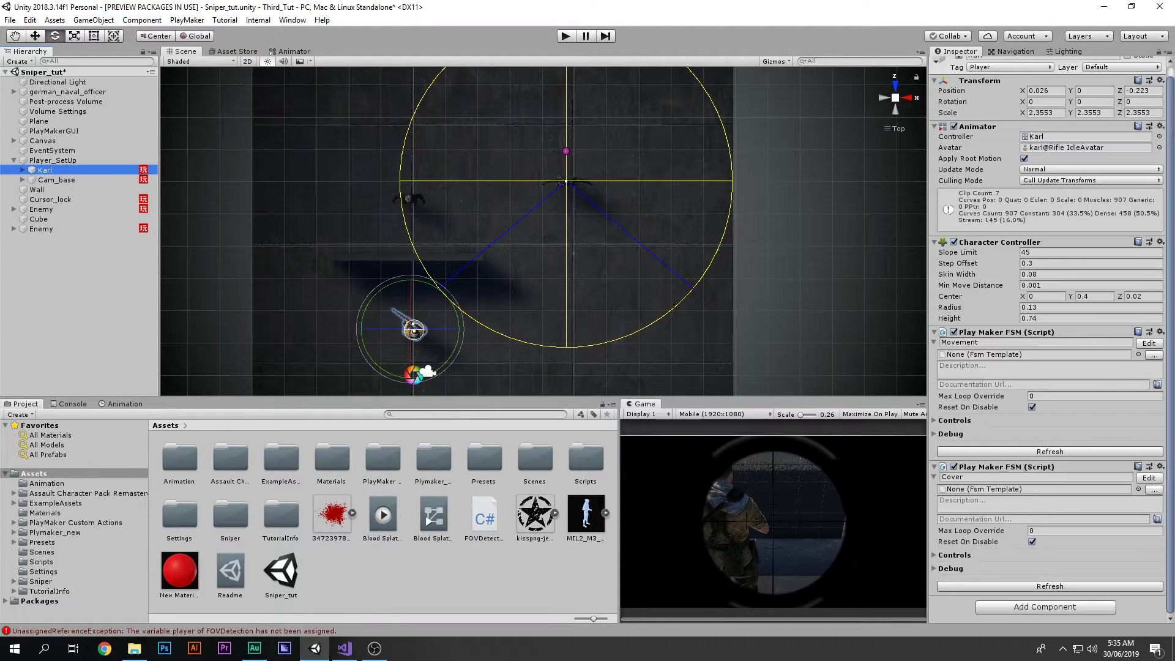
left_click(42, 228)
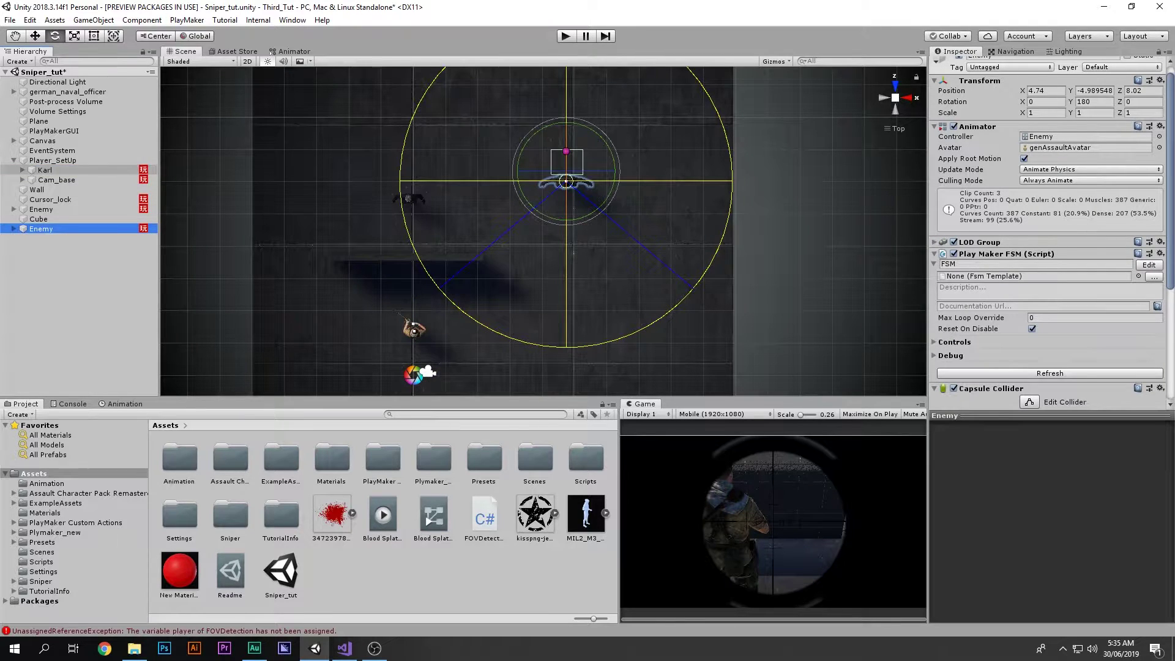
left_click(46, 171)
left_click_drag(45, 170, 1056, 390)
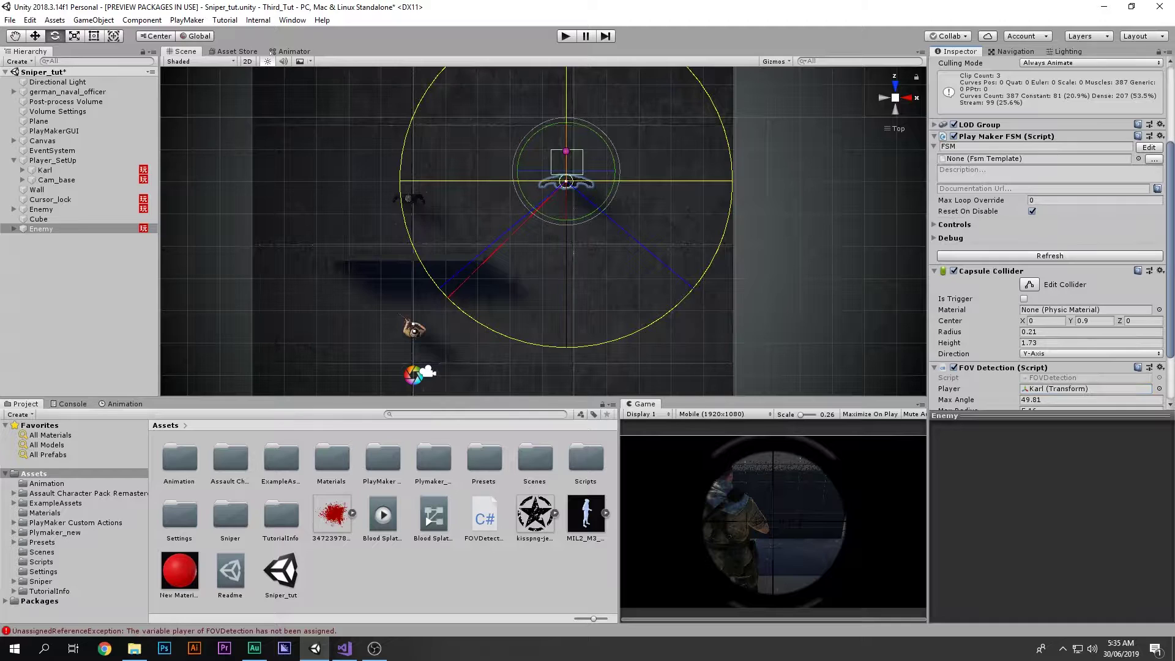
scroll(1056, 367, "down", 3)
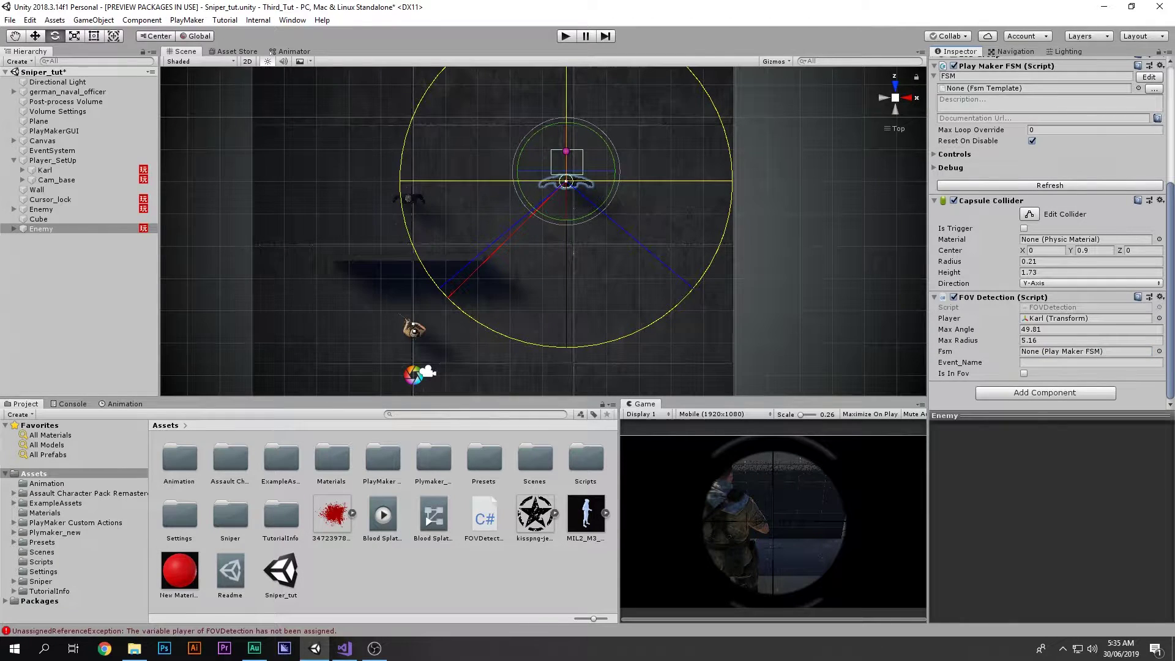
Examine the last Enemy's detection radius, view cone and ray toward the player from above and from the side
scroll(541, 231, "up", 3)
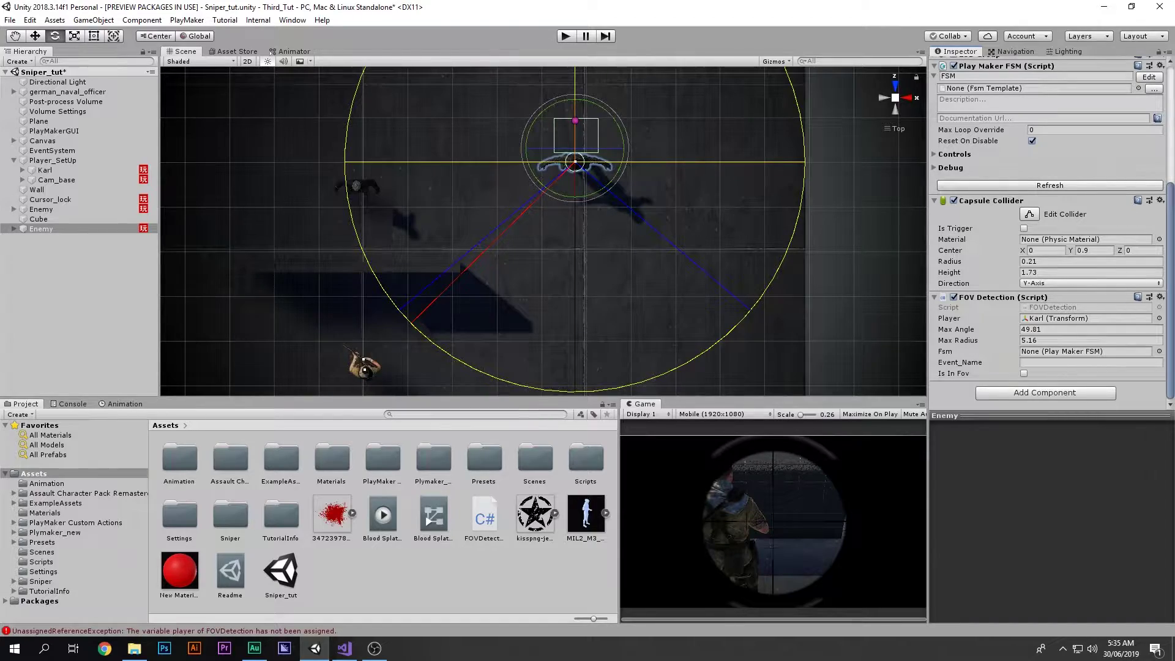
left_click_drag(551, 306, 204, 67, "alt")
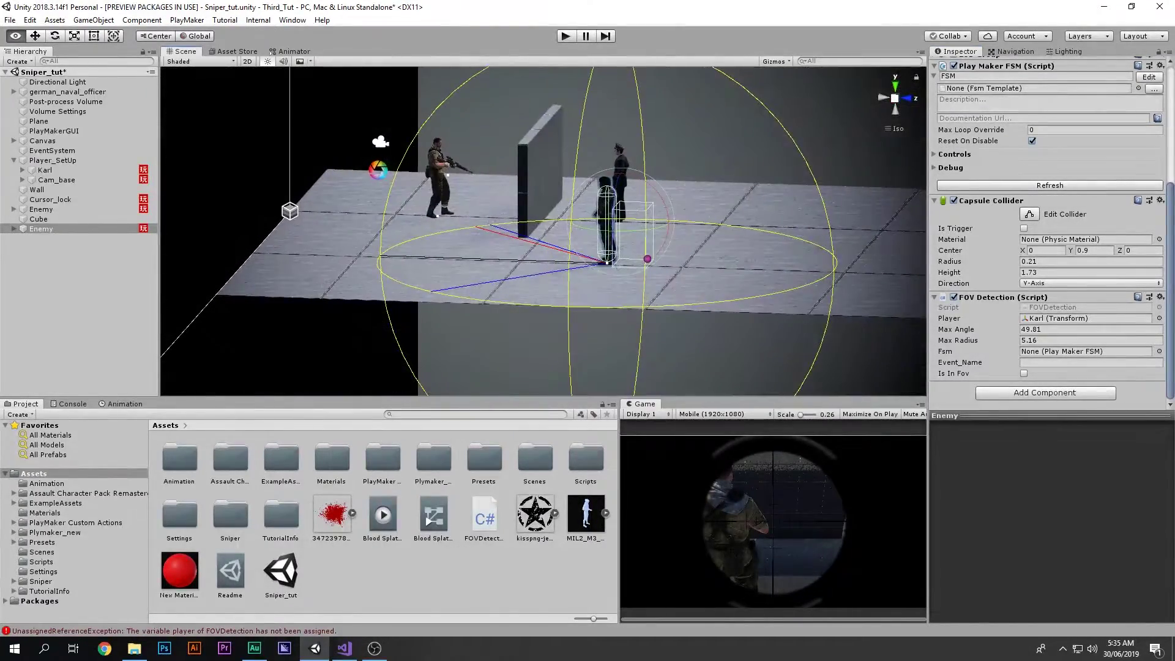
scroll(543, 231, "up", 14)
left_click_drag(544, 231, 615, 232, "alt")
middle_click_drag(615, 232, 711, 235)
left_click_drag(712, 235, 675, 234, "alt")
Select Karl, set the transform handle to Pivot with the Move tool, and inspect his origin relative to the Enemy's ray
left_click(57, 180)
left_click(45, 170)
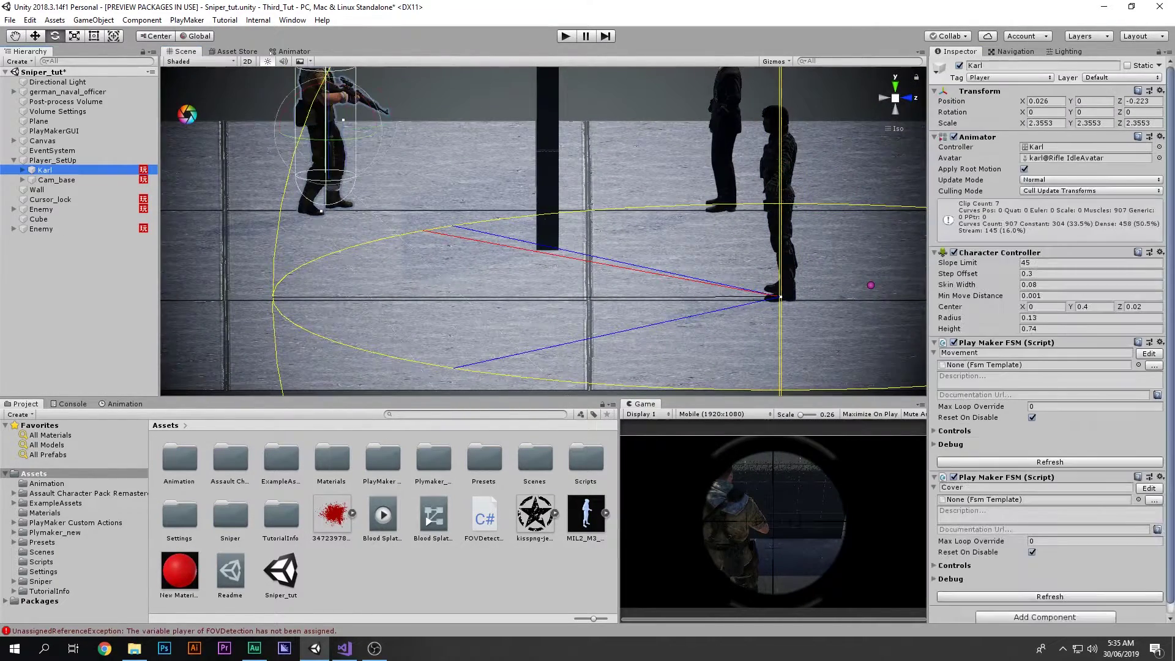
left_click(156, 36)
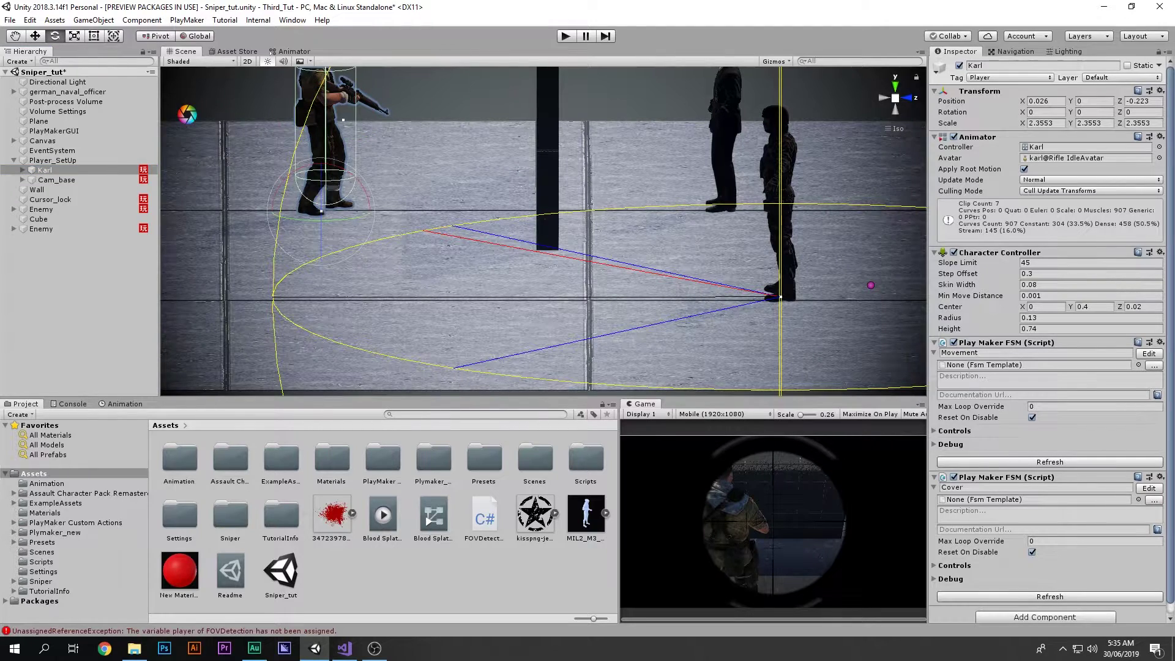
key("w")
right_click_drag(559, 217, 489, 231)
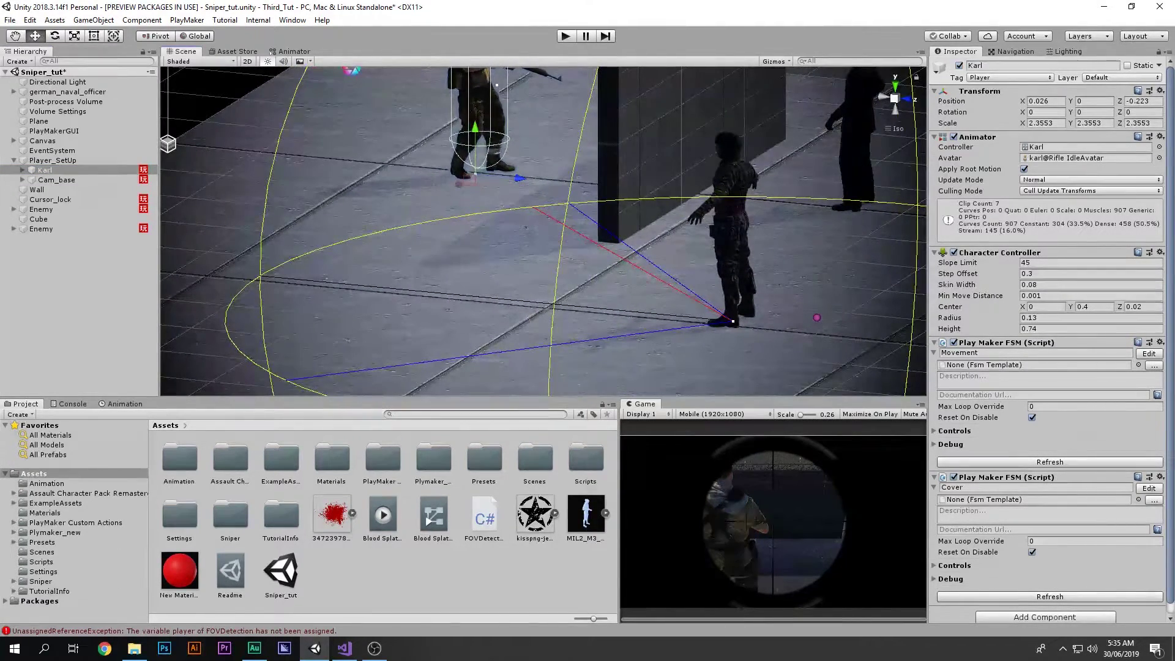
middle_click_drag(470, 179, 465, 240)
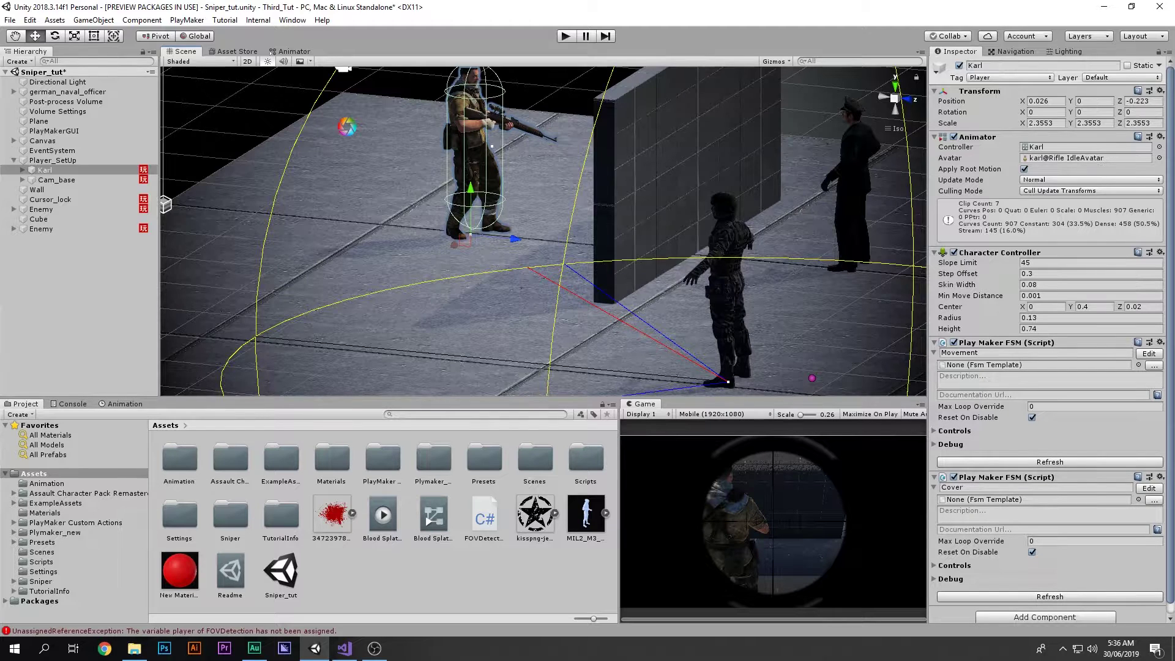
left_click(46, 170)
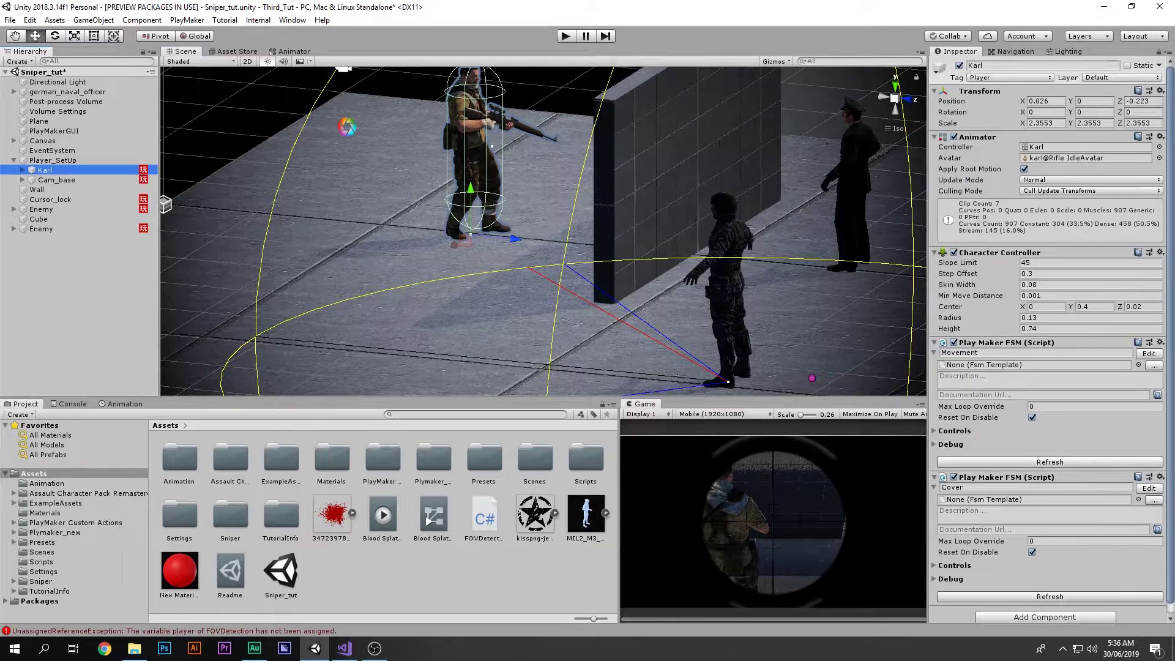
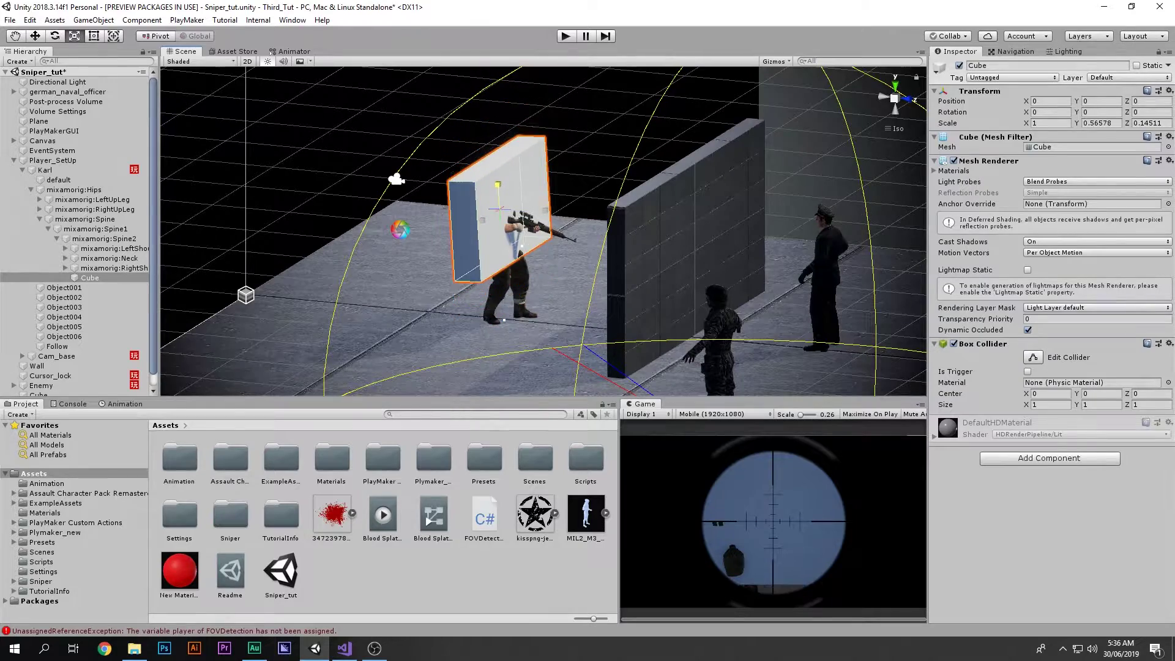
Scale the Cube under Karl's mixamorig:Spine2 down to about 0.24 × 0.16 × 0.18 so that it fits his chest
left_click_drag(482, 220, 561, 228)
key("f")
mouse_move(560, 228)
left_mouse_down("alt")
mouse_move(496, 175)
mouse_move(342, 171)
mouse_move(257, 227)
mouse_move(428, 202)
mouse_move(540, 233)
left_mouse_up("alt")
Remove the Mesh Renderer and Mesh Filter components from the Cube in Karl's spine
left_click(1169, 160)
left_click(1077, 193)
left_click(1168, 137)
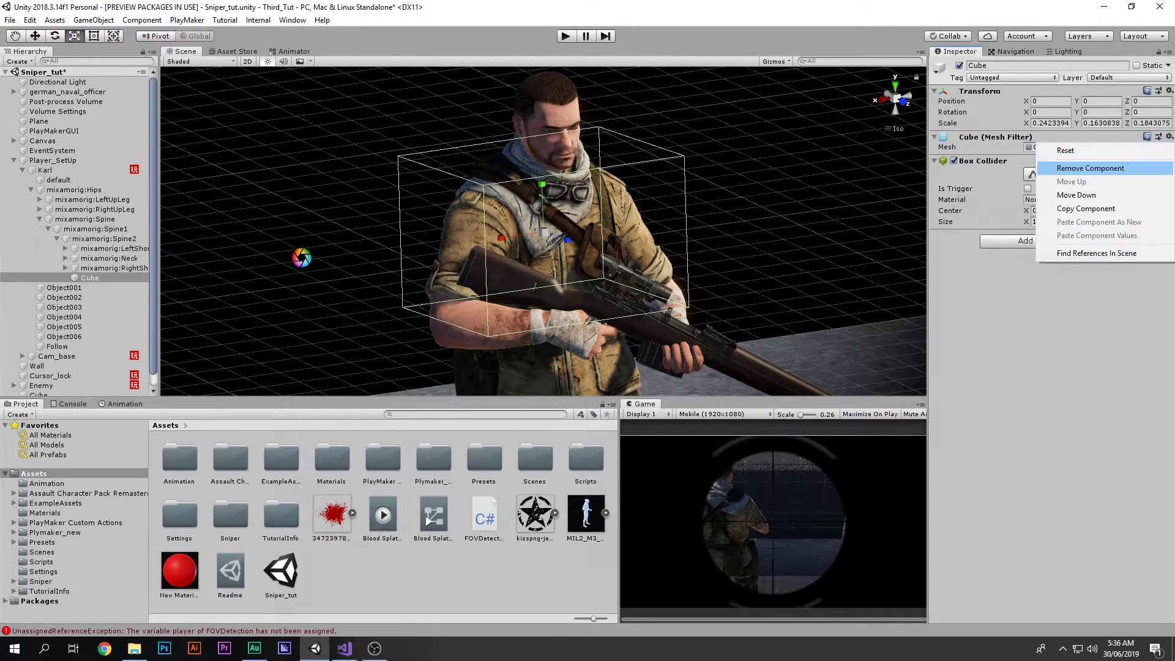
left_click(1077, 169)
left_click_drag(301, 257, 367, 214, "alt")
scroll(379, 257, "down", 10)
left_click(1034, 65)
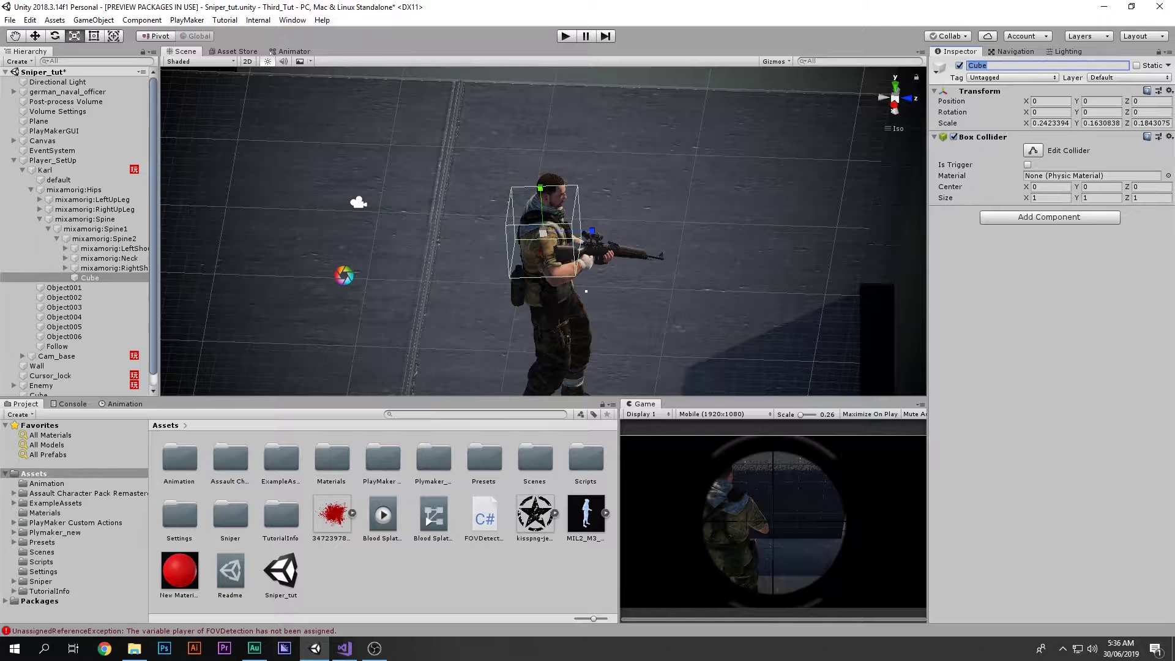
Assign the Cube in Karl's spine as the Player in the last Enemy's FOV Detection component
left_click(53, 161)
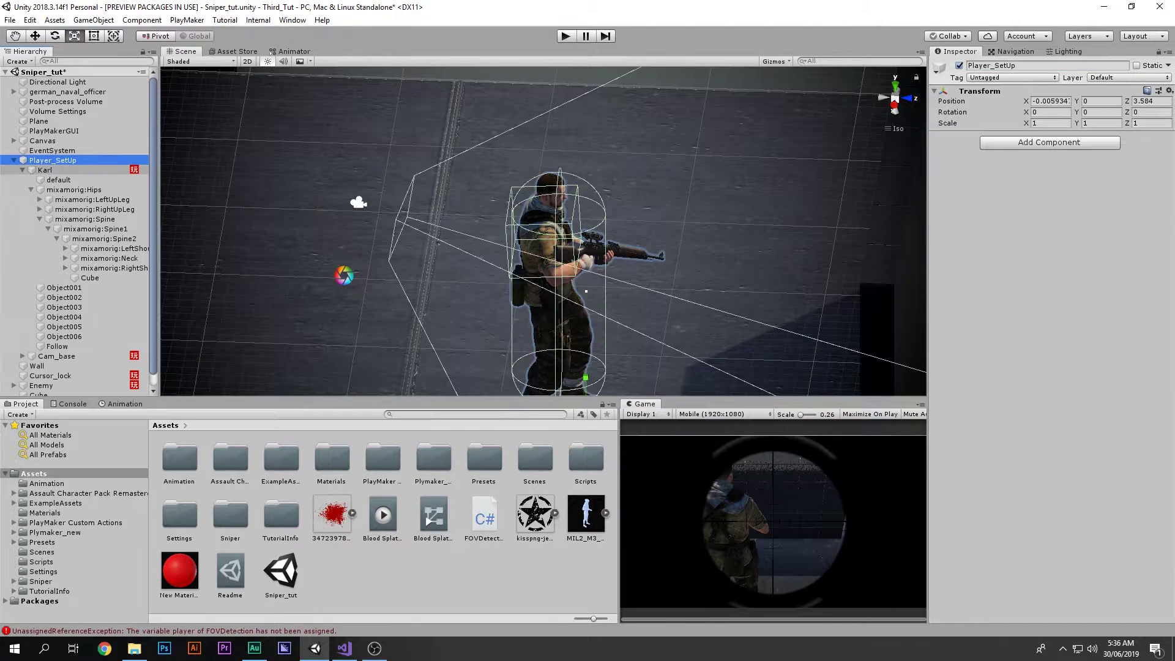
scroll(73, 278, "down", 2)
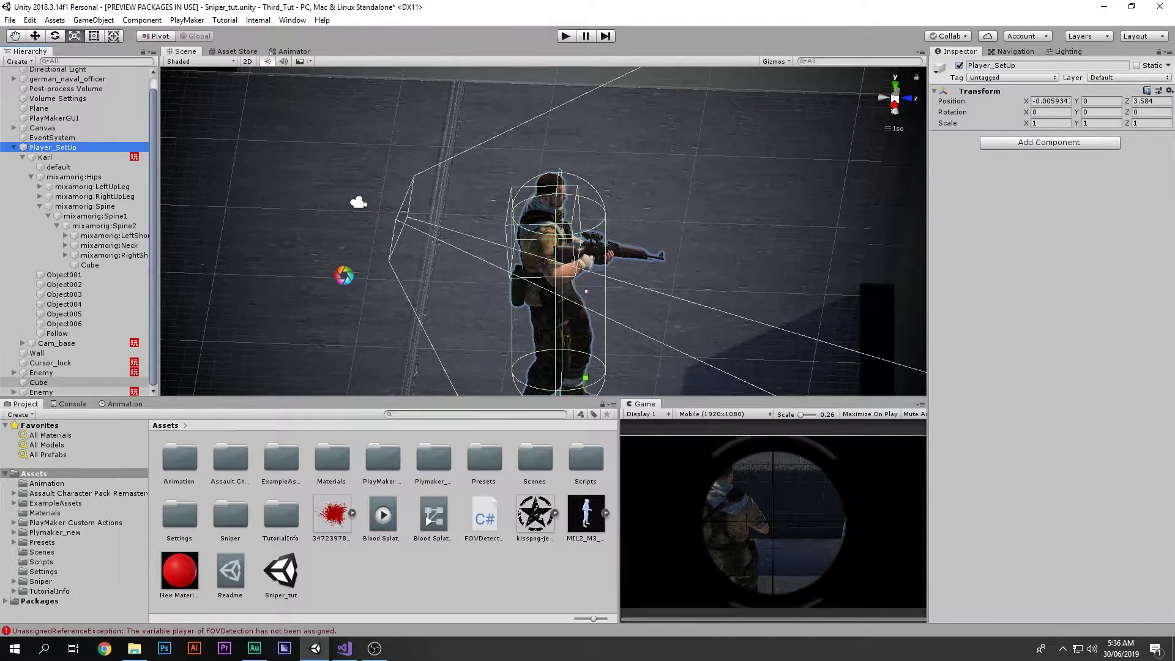
left_click(42, 391)
scroll(1049, 244, "down", 5)
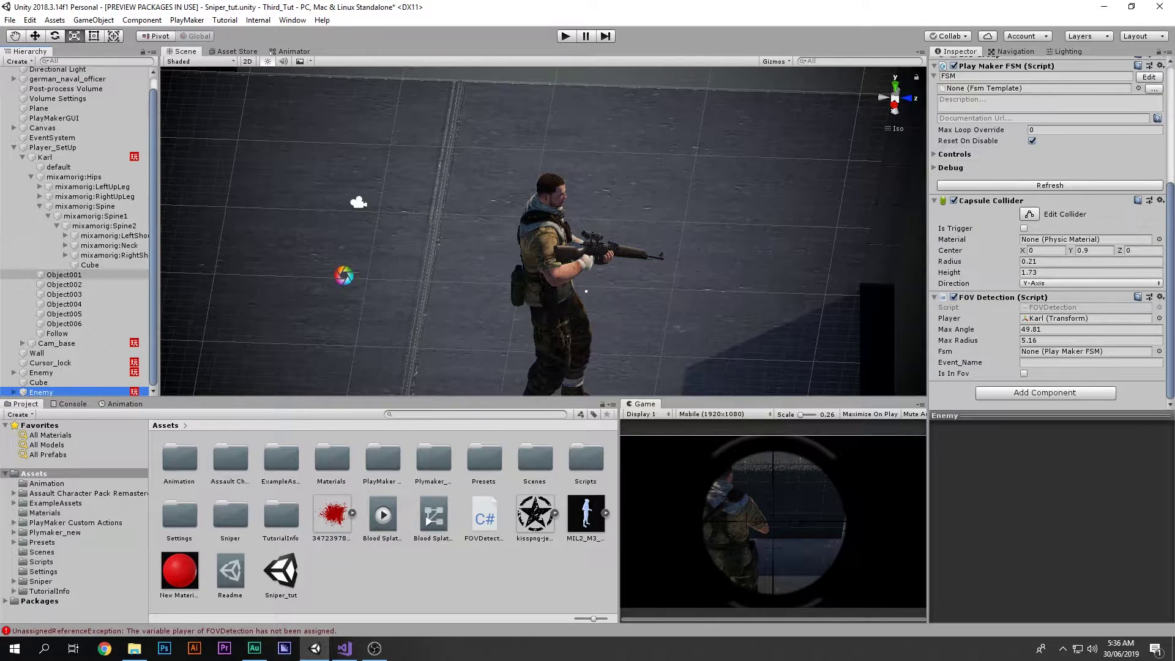
left_click(1050, 416)
left_click_drag(90, 265, 1090, 517)
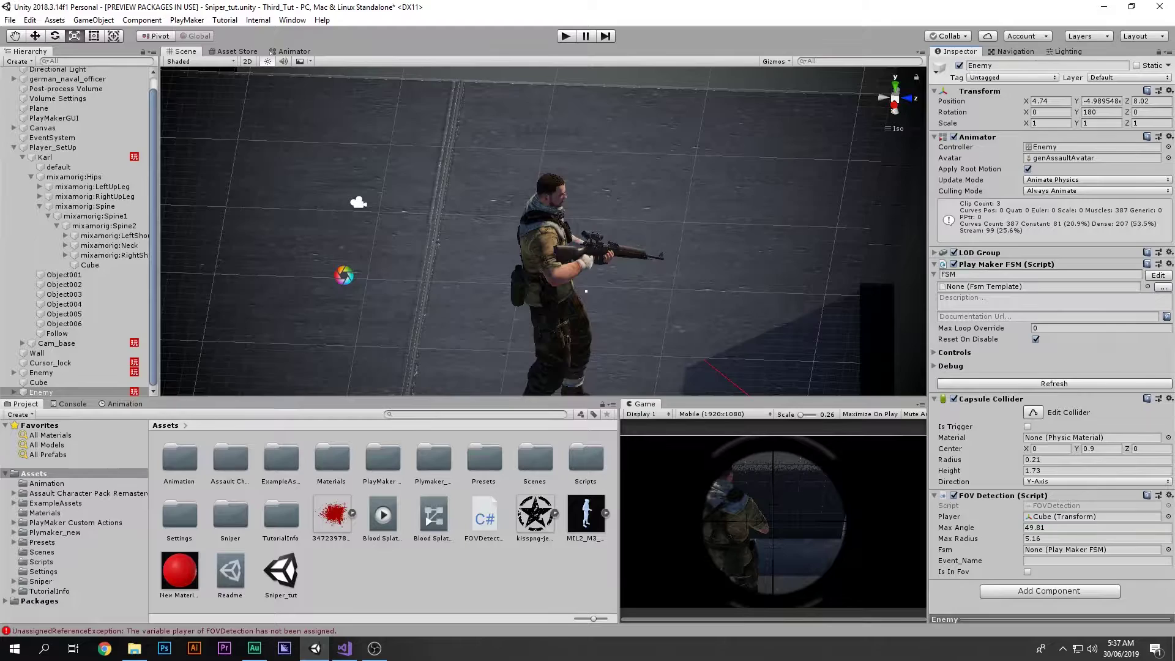
Inspect from the side the ray from the last Enemy toward Karl's chest
scroll(543, 231, "down", 6)
left_click_drag(539, 257, 526, 110, "alt")
right_click_drag(488, 192, 380, 201)
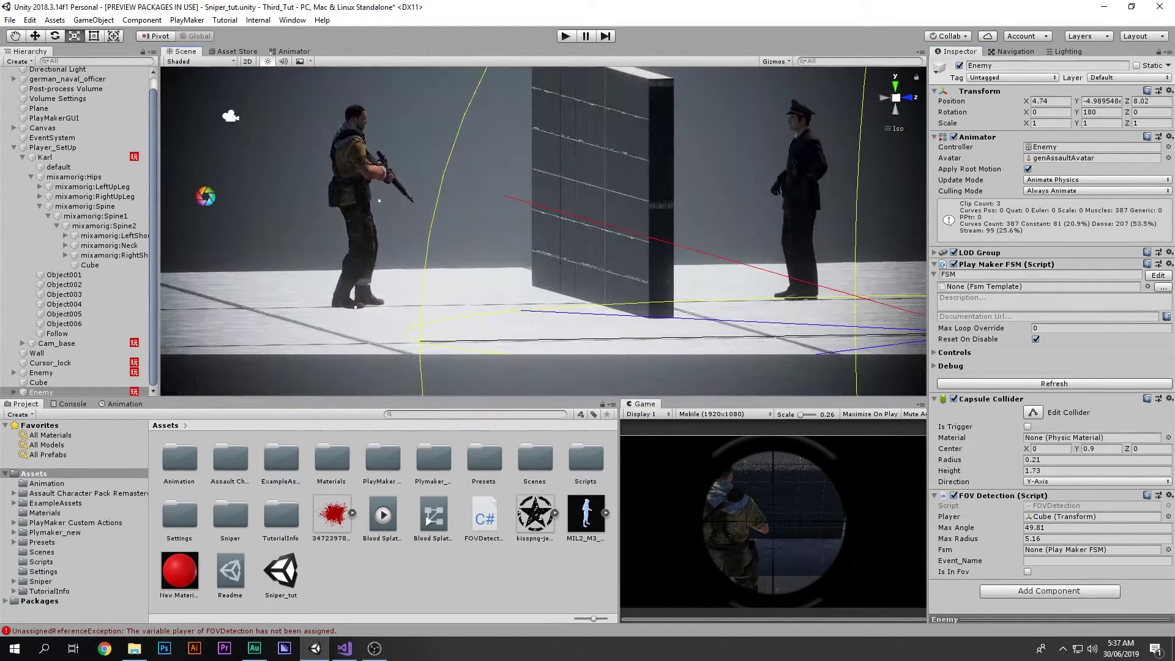
right_click_drag(551, 227, 423, 228)
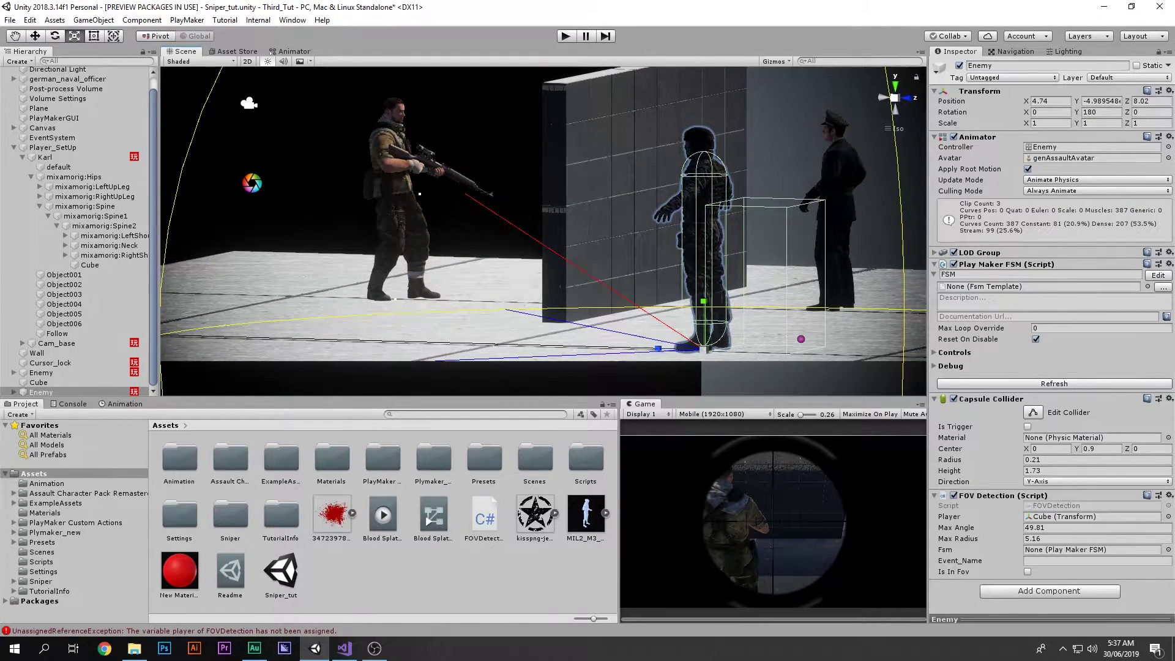
key("alt")
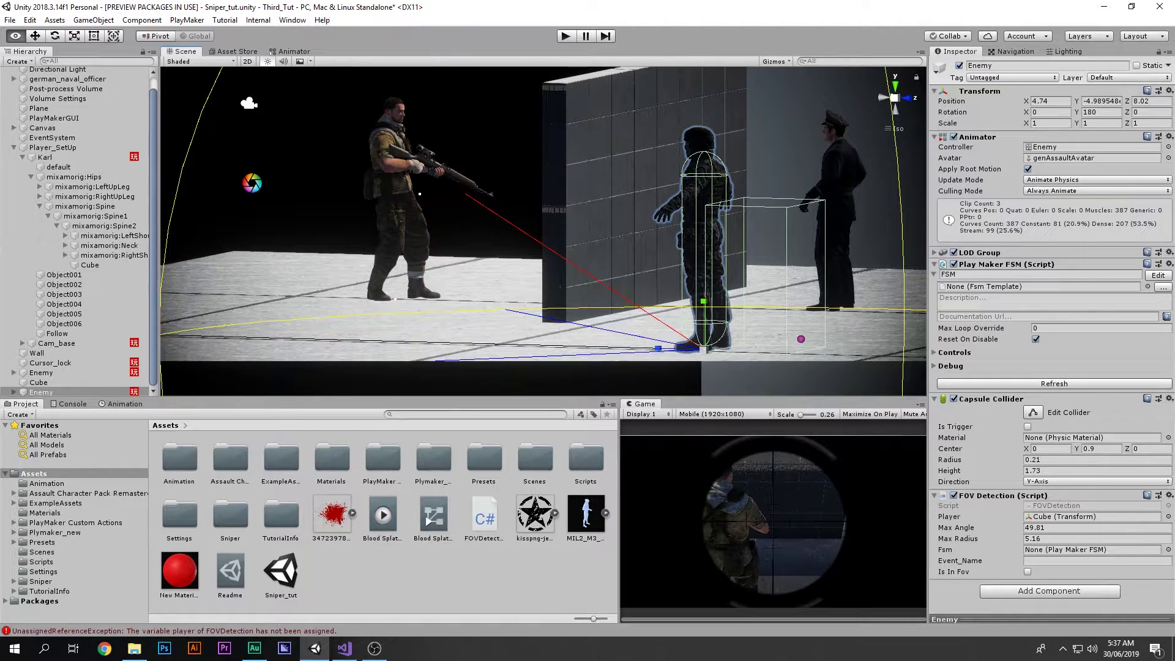
Try a different Max Radius in the last Enemy's FOV Detection and undo the change
left_click_drag(959, 539, 993, 539)
right_click_drag(551, 201, 587, 312)
key("ctrl+z")
Run the game with the scene viewed from above and walk Karl into the Enemy's view cone to test the detection
left_click(896, 90)
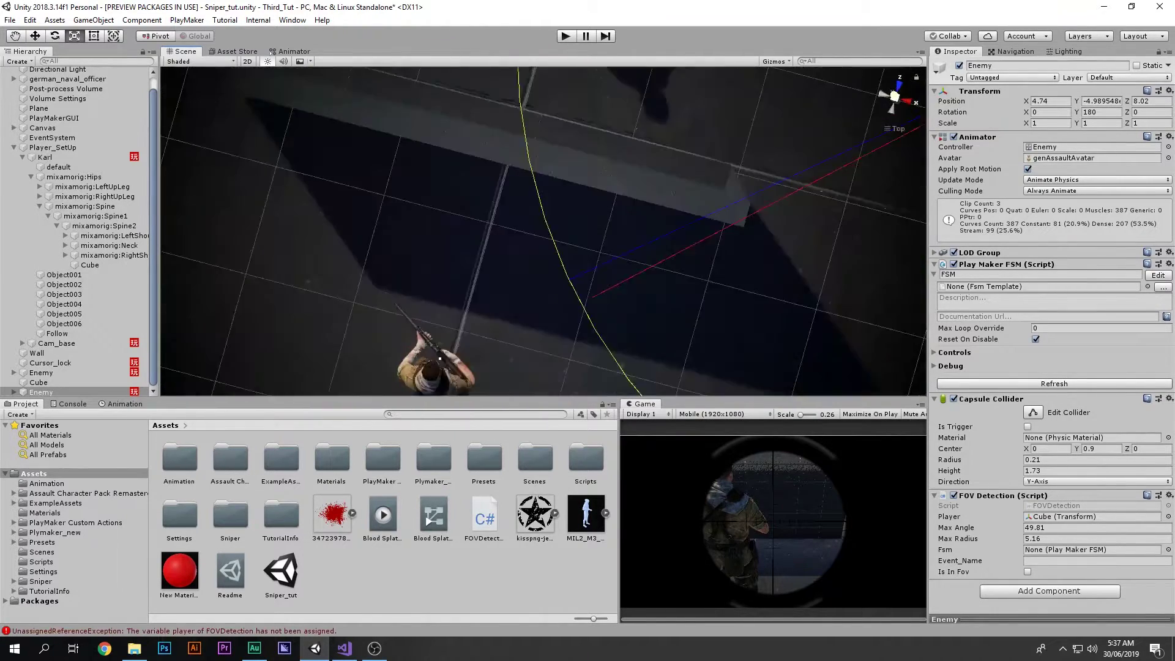
scroll(543, 231, "down", 8)
middle_click_drag(585, 265, 524, 269)
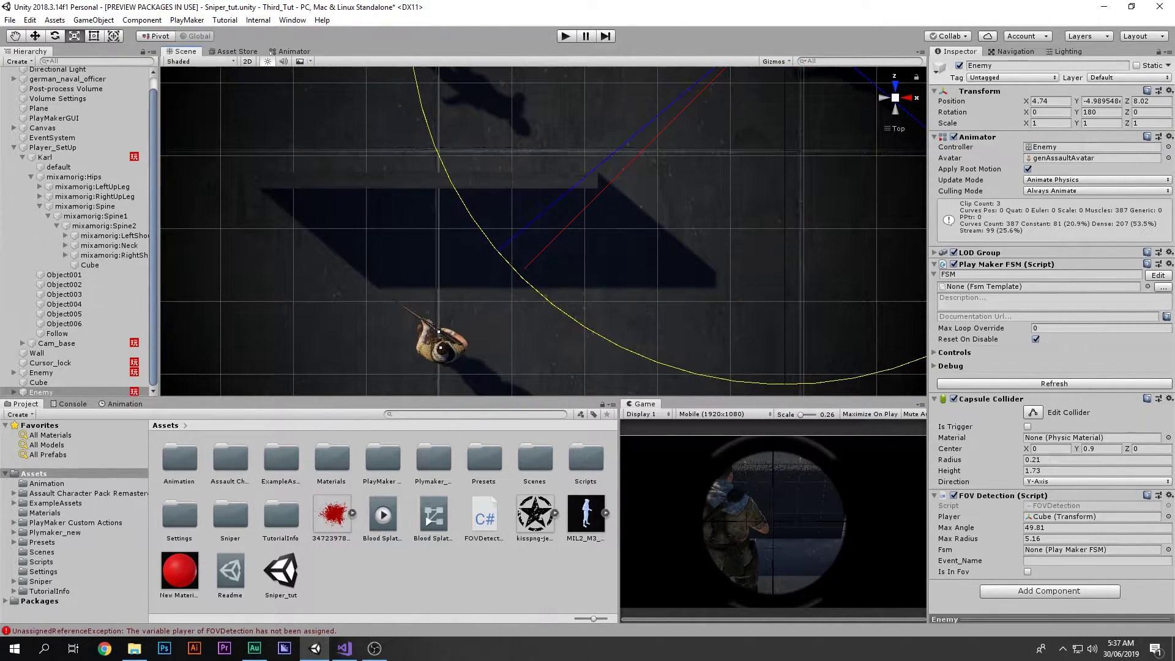
key("ctrl+p")
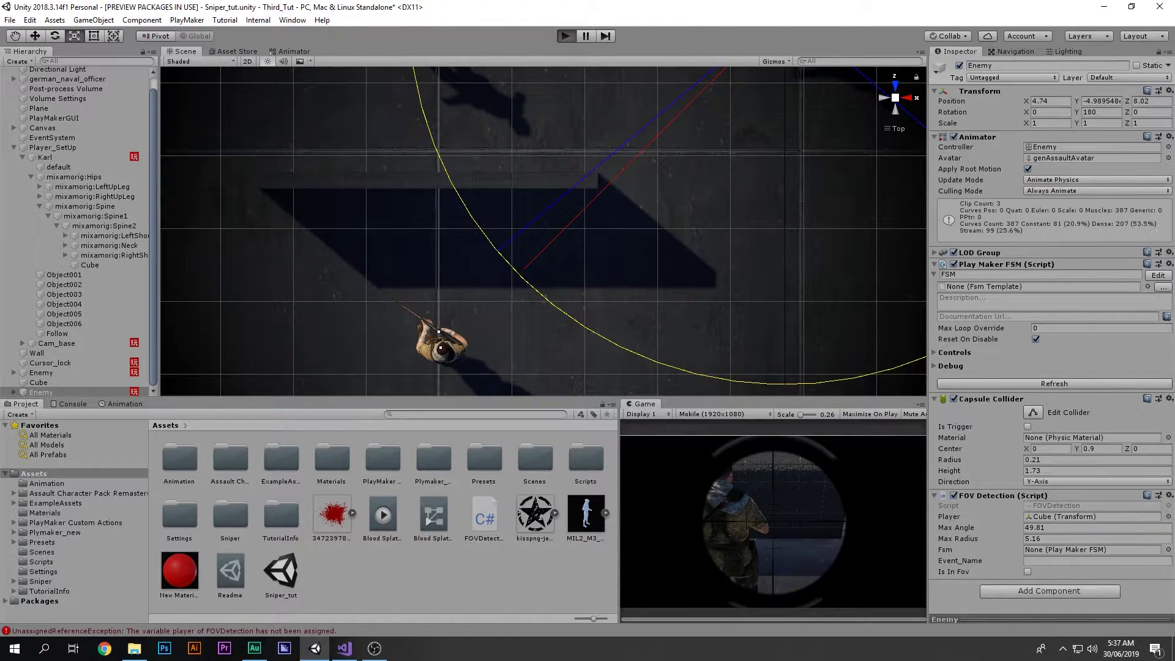
key("ctrl+p")
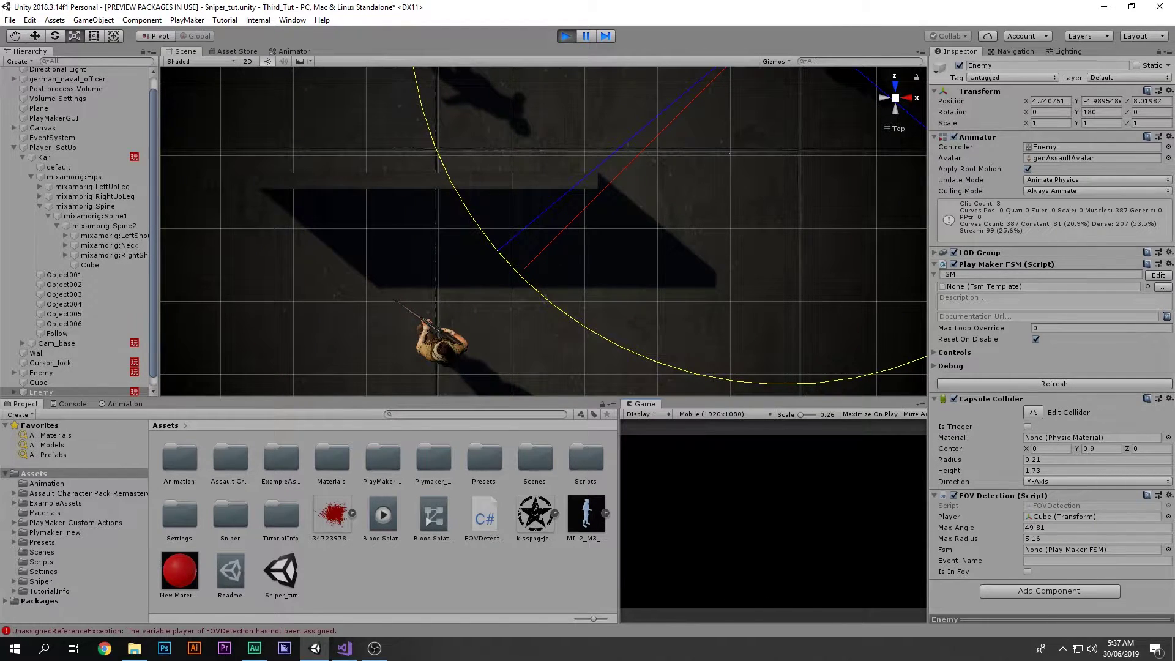
key("a")
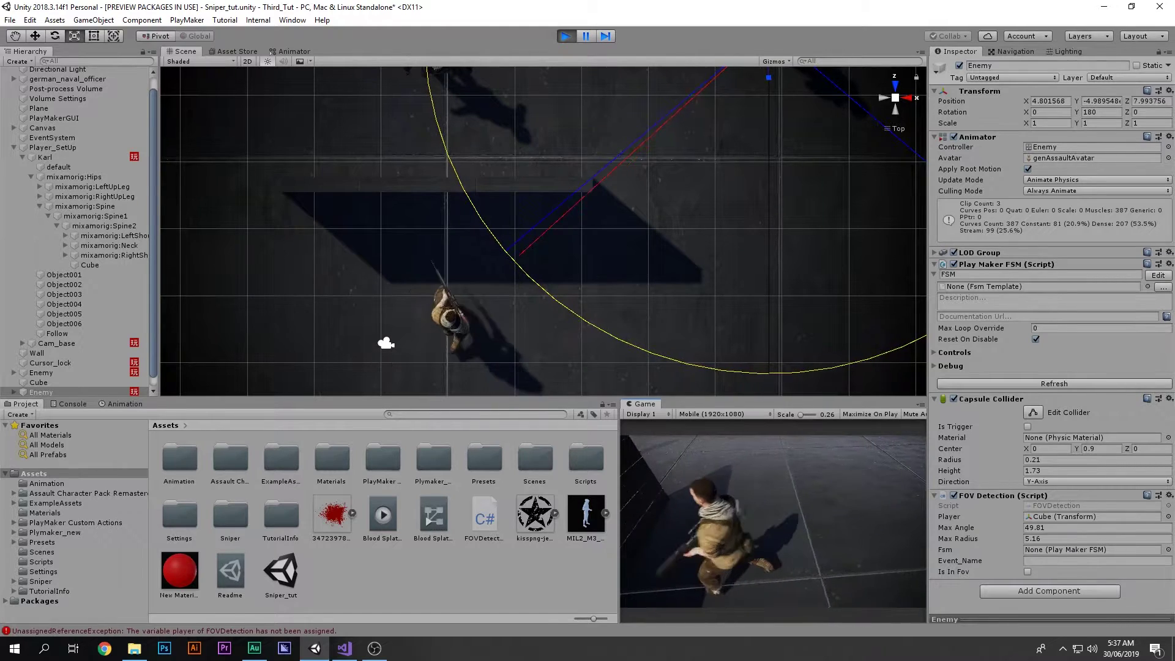
key("w")
key("s")
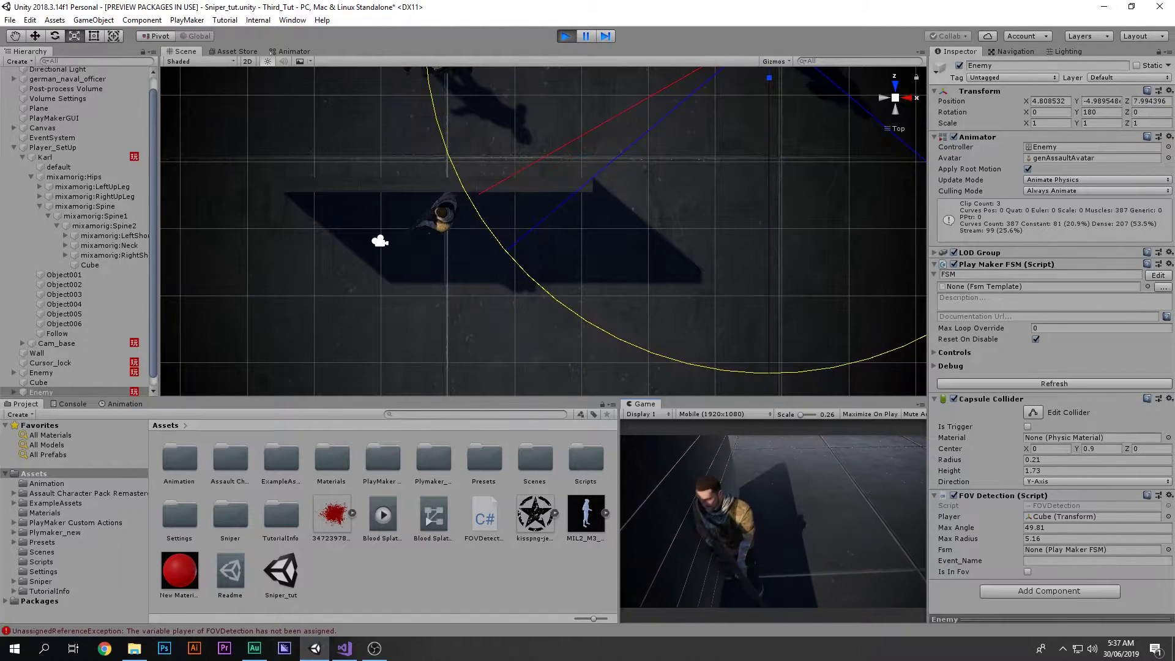
key("d")
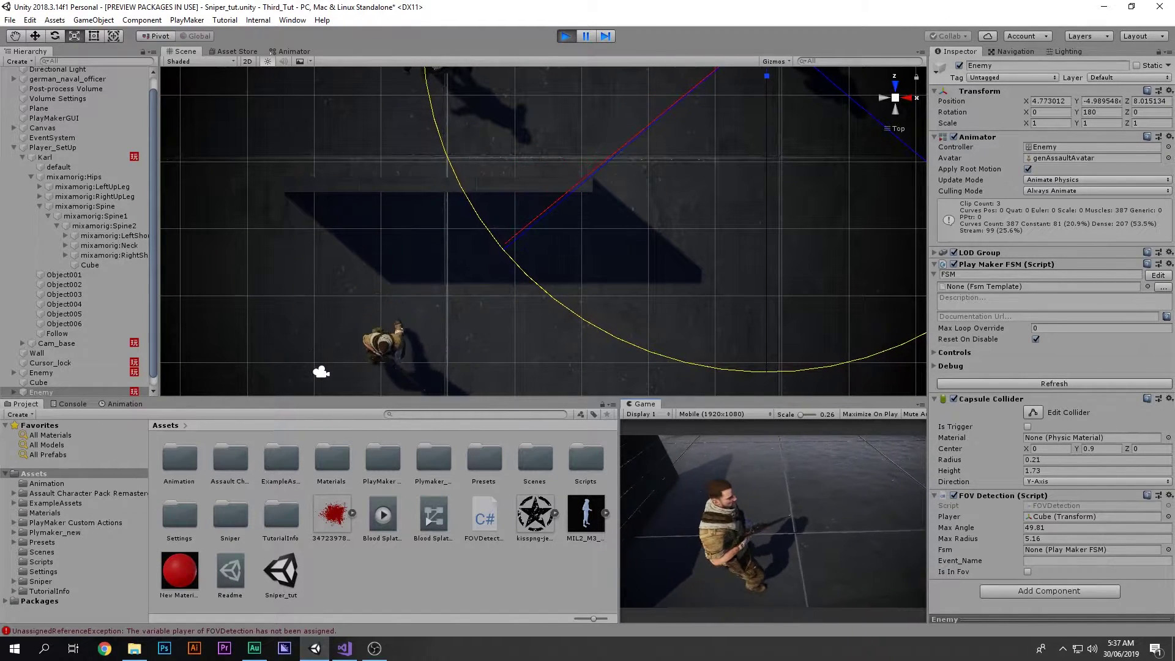
key("w")
key("w")
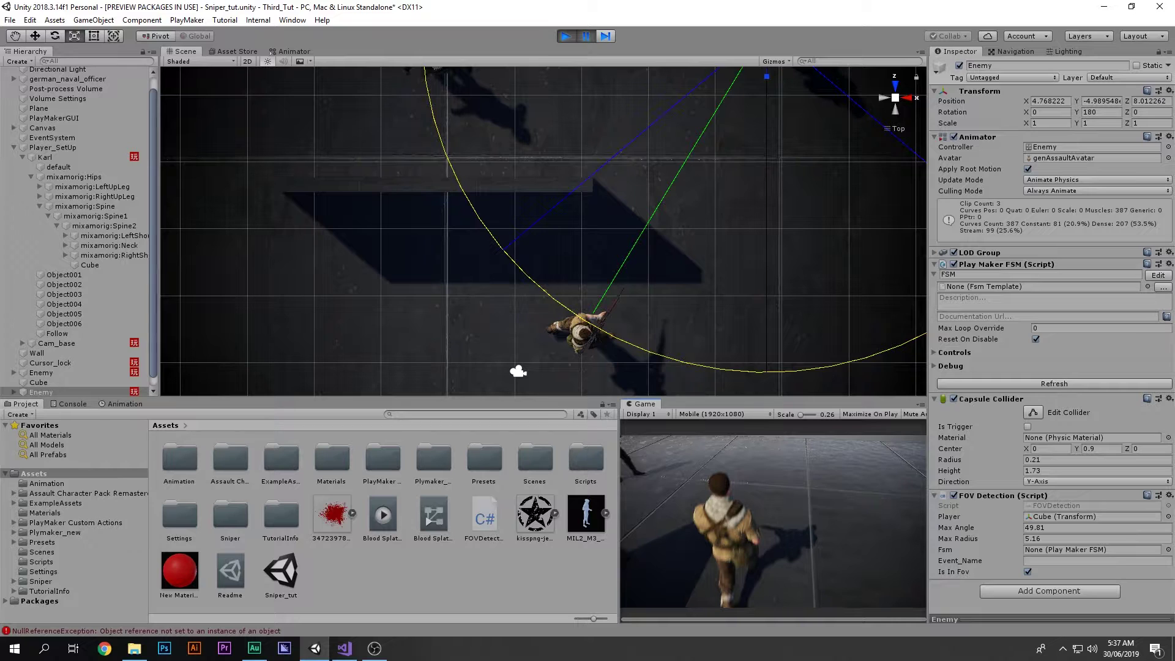
Examine the details of the three FOVDetection errors in the Console
key("ctrl+shift+c")
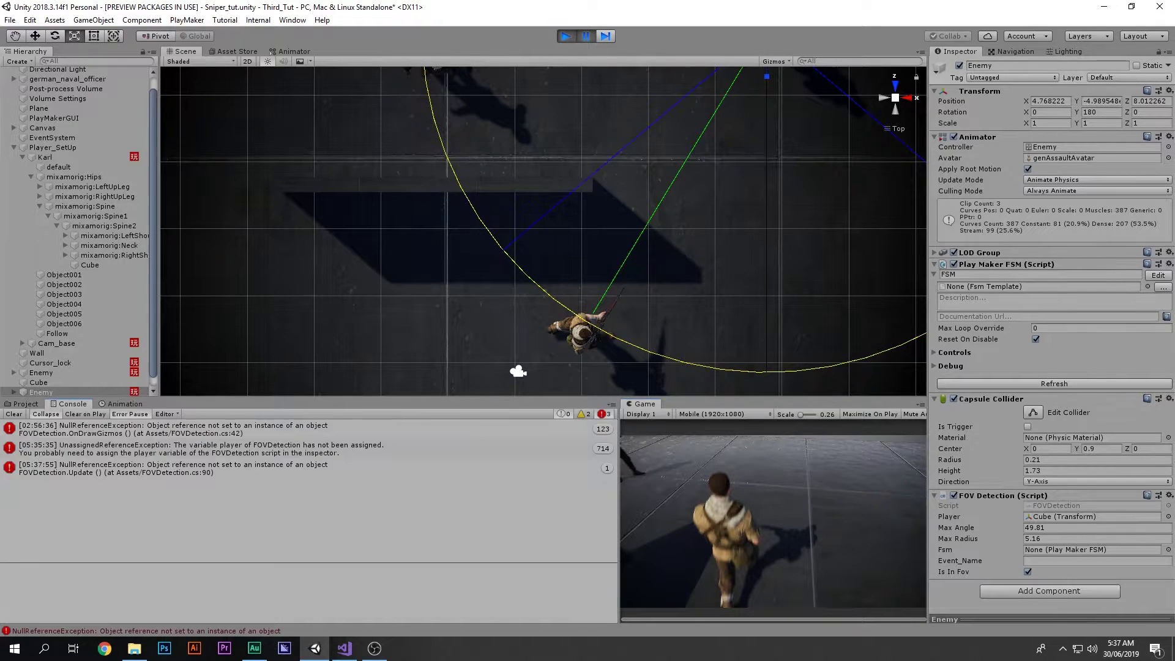
left_click(183, 429)
left_click(183, 448)
left_click(184, 468)
left_click(184, 448)
left_click(184, 429)
key("Down")
key("Down")
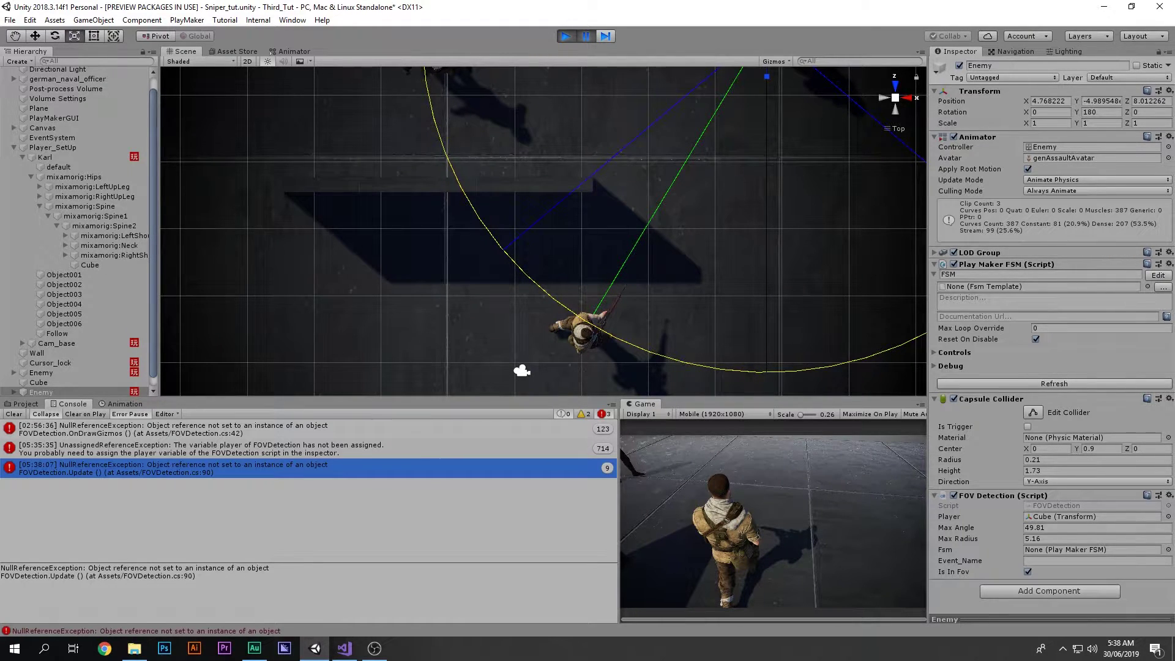
left_click(226, 449)
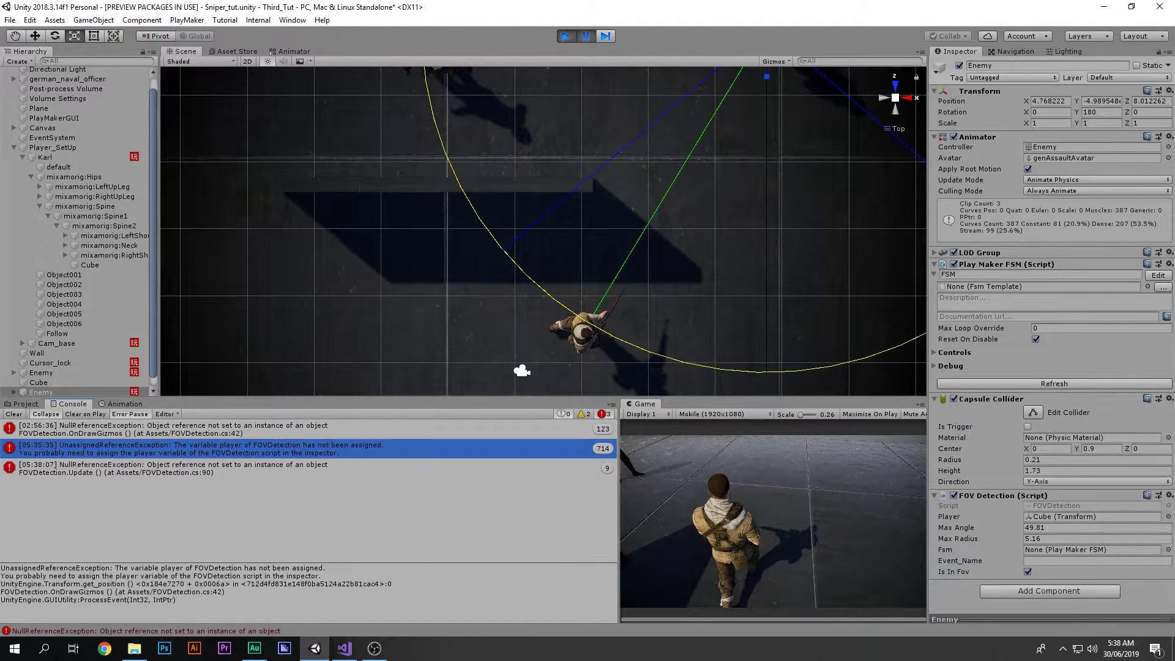
left_click(226, 430)
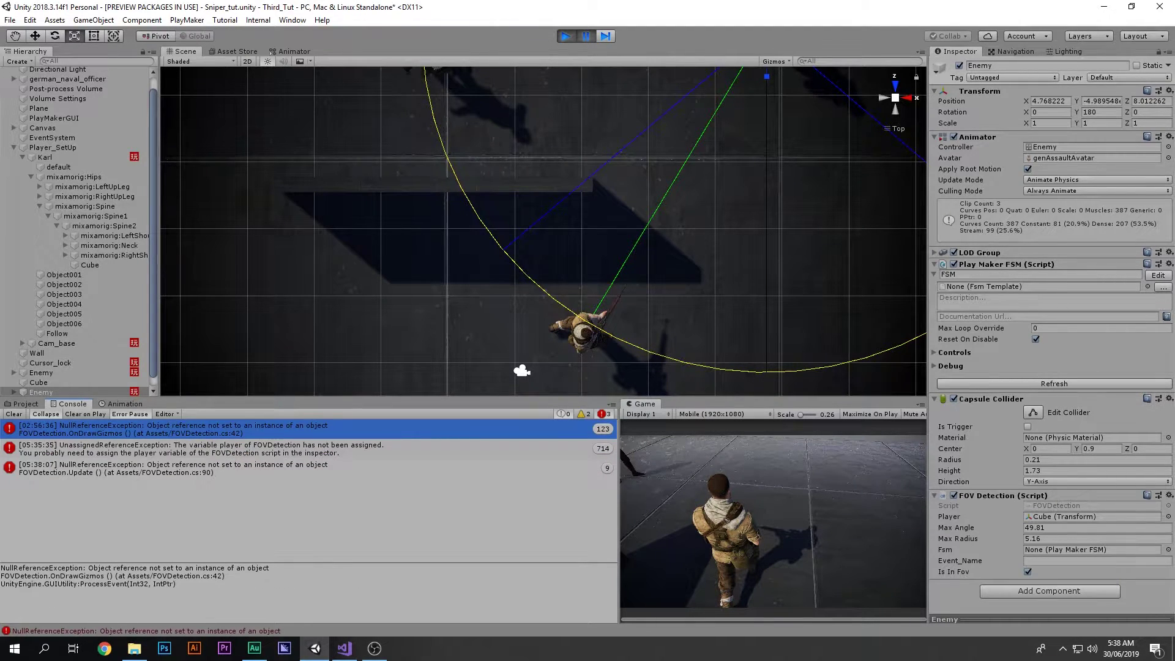
left_click(226, 450)
left_click(227, 468)
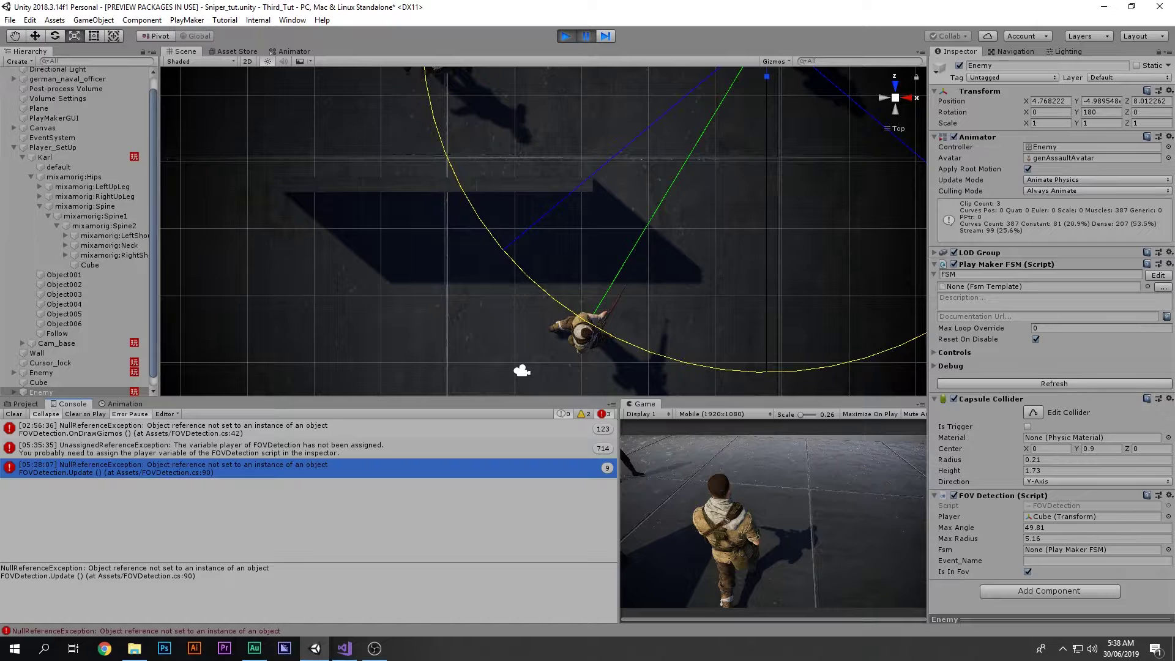
left_click(226, 449)
left_click(226, 430)
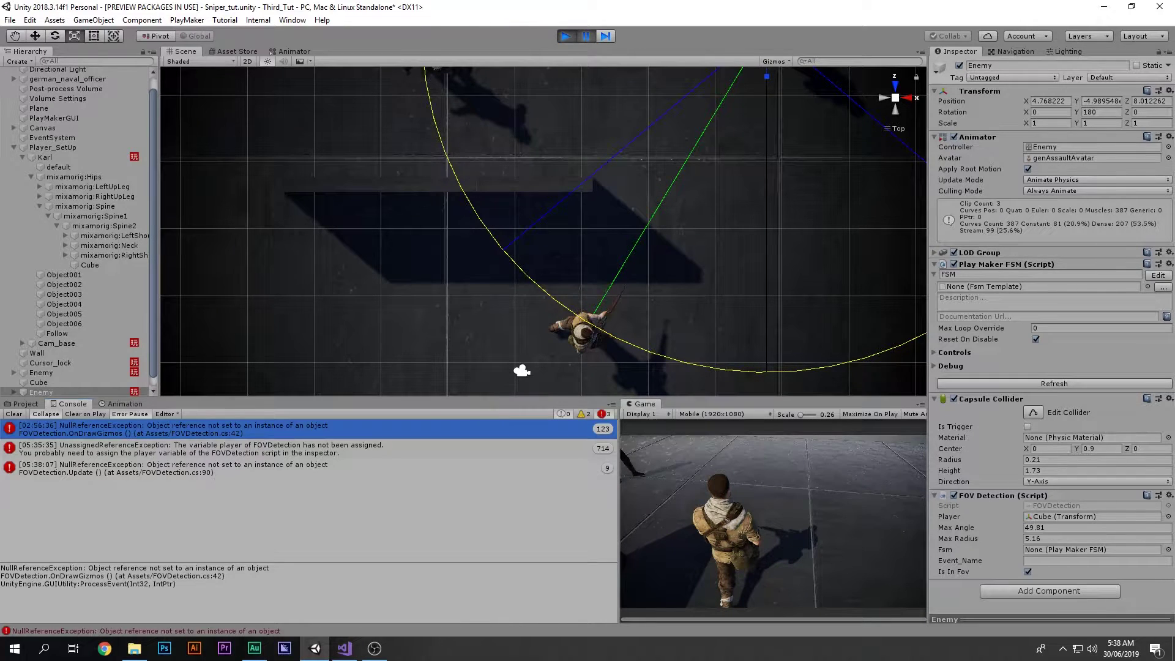
Stop the game and assign the Enemy's own PlayMaker FSM to the Fsm field of its FOV Detection component
key("ctrl+p")
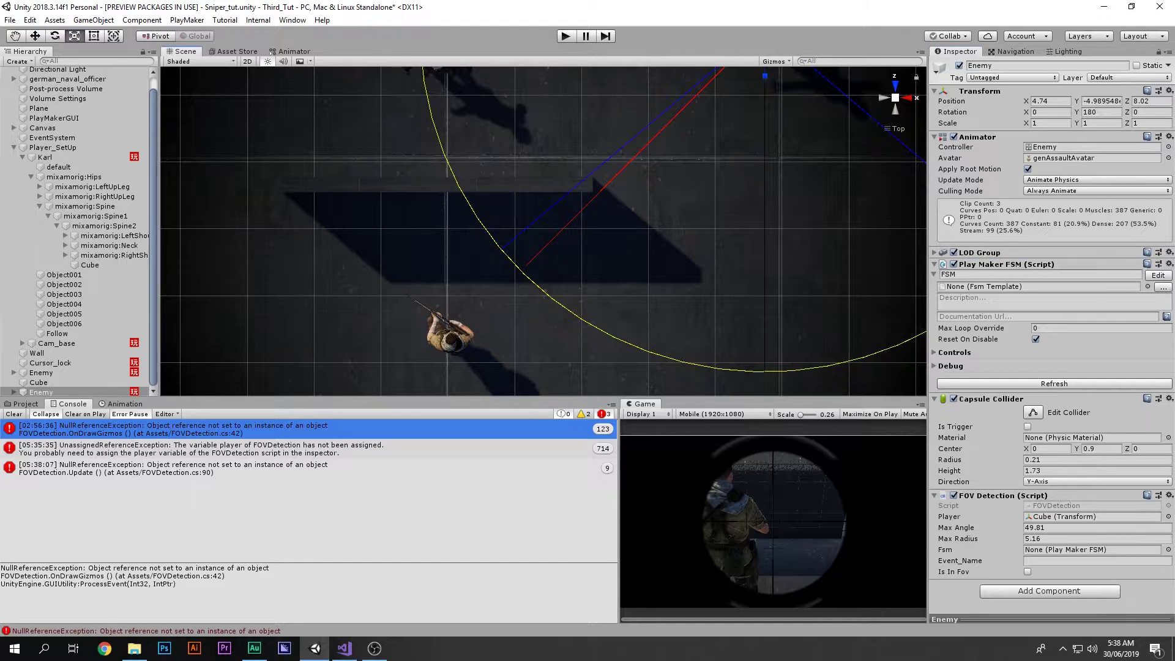
left_click_drag(1006, 264, 1091, 550)
left_click(1097, 561)
Open the Enemy's FSM for editing and add a new event named Spotted
left_click(1158, 275)
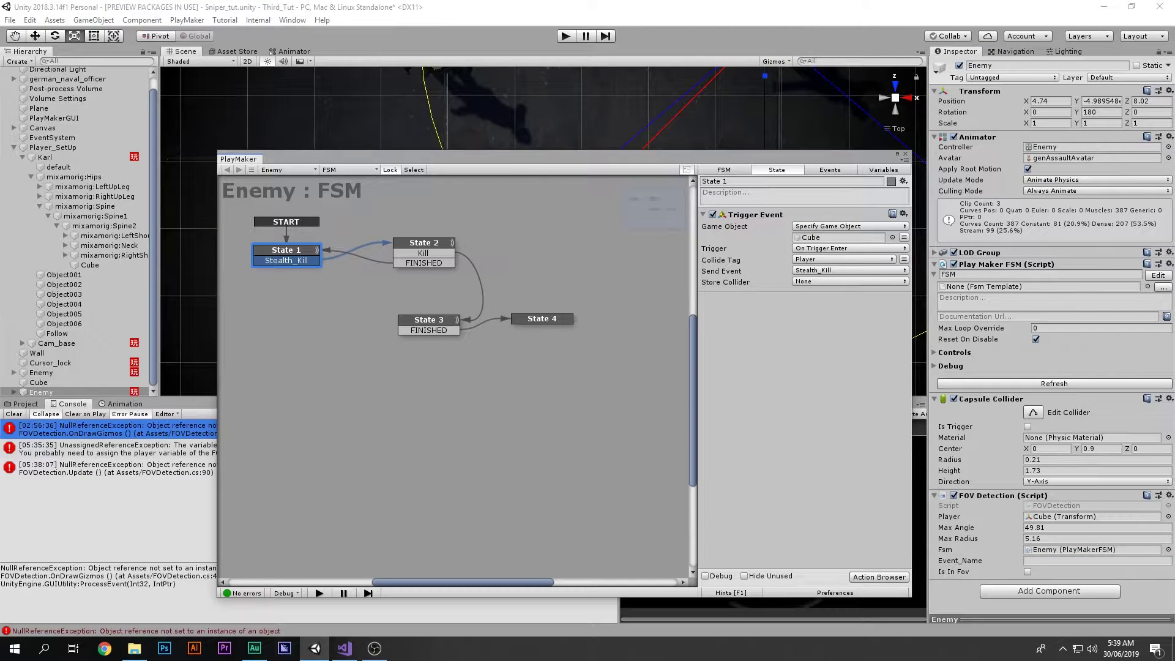
left_click(830, 170)
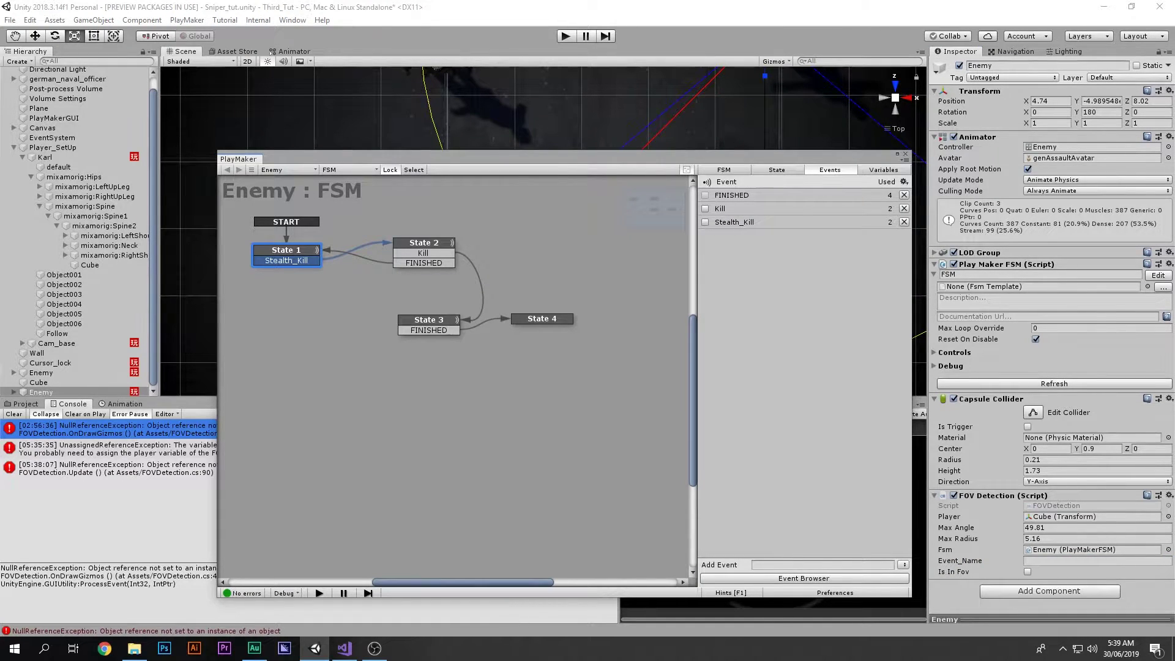
left_click(822, 565)
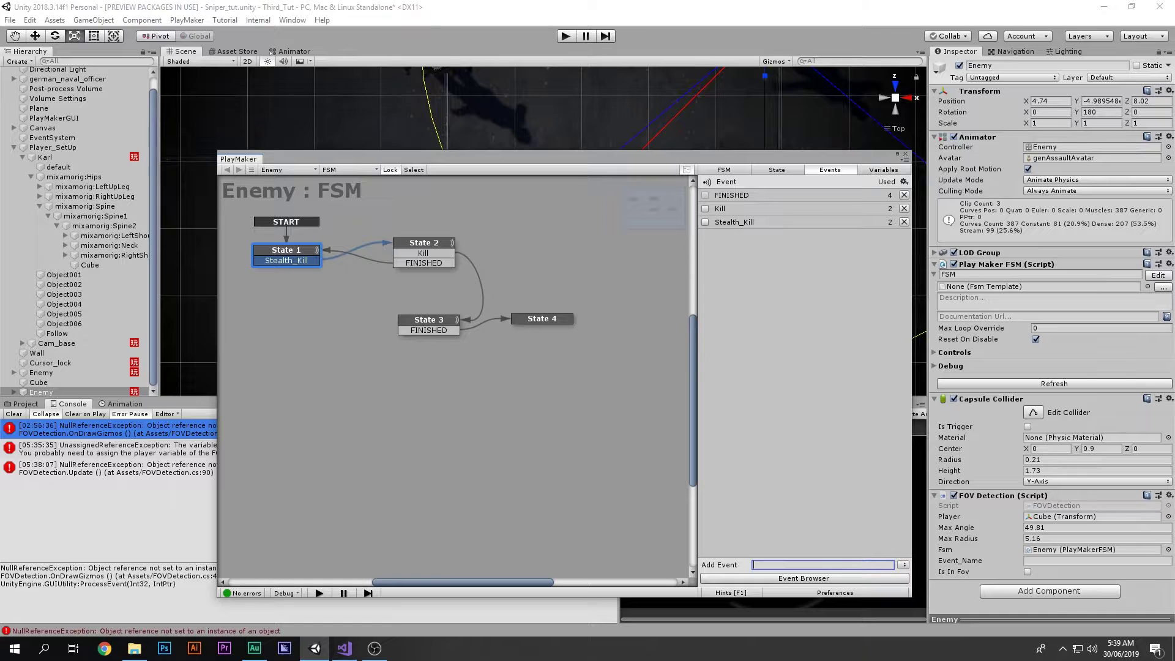
type("Spoot")
key("BackSpace")
type("tted")
key("Return")
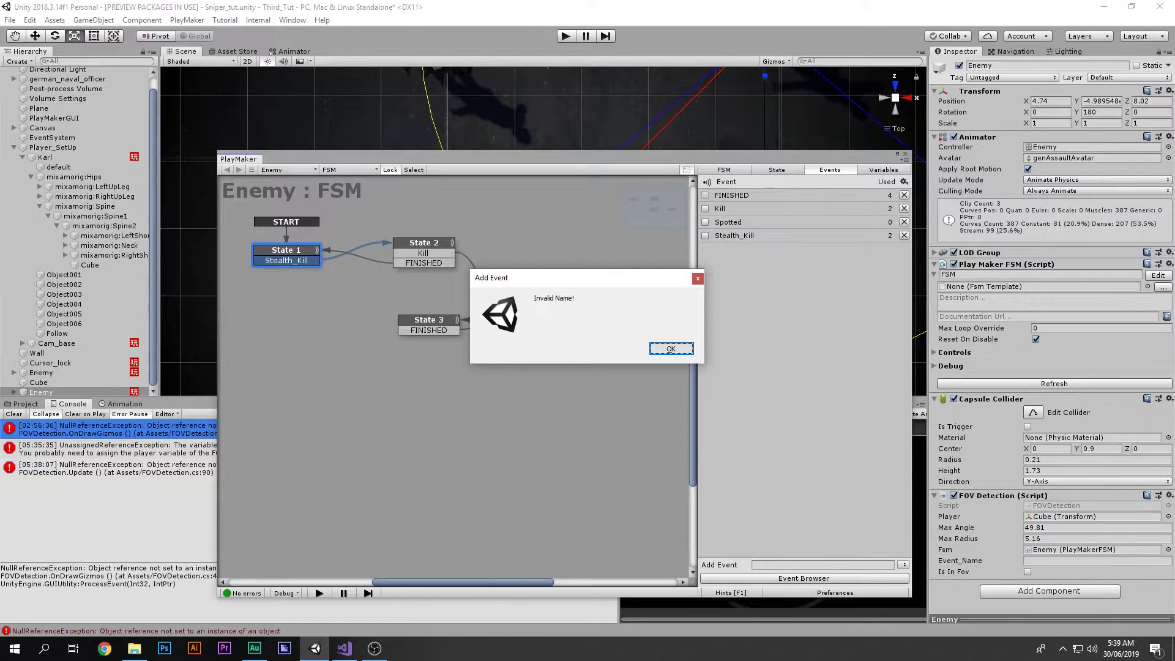
key("Return")
key("Escape")
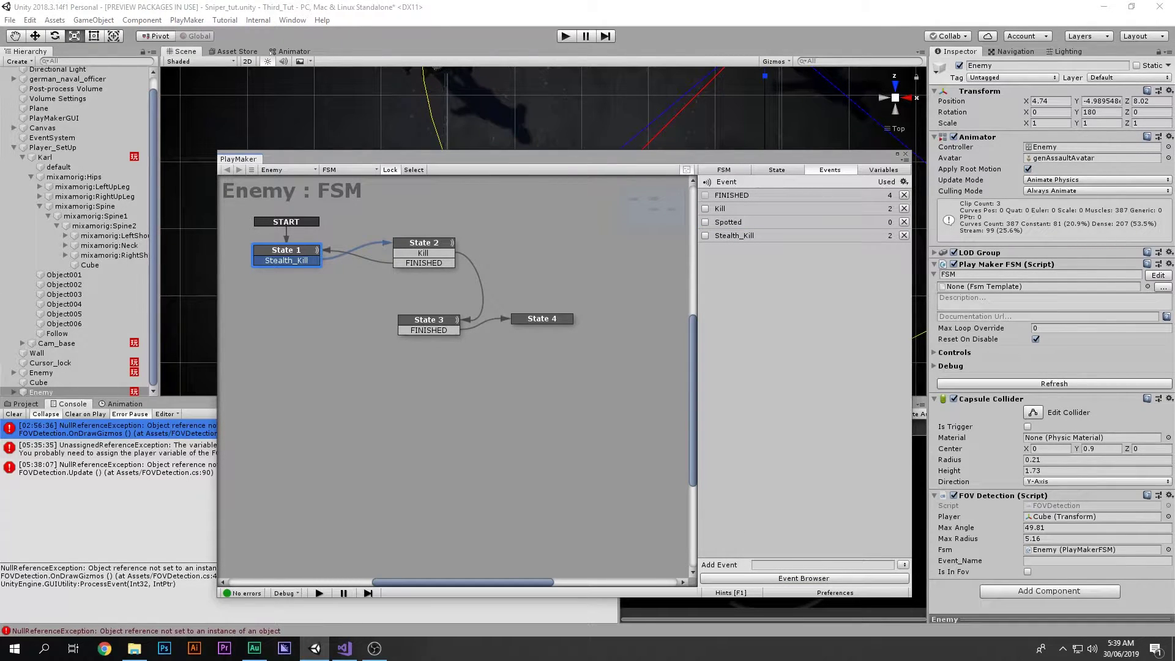
Copy the Spotted event's name into the Event_Name field of the Enemy's FOV Detection component
left_click(728, 222)
left_click(823, 554)
key("ctrl+c")
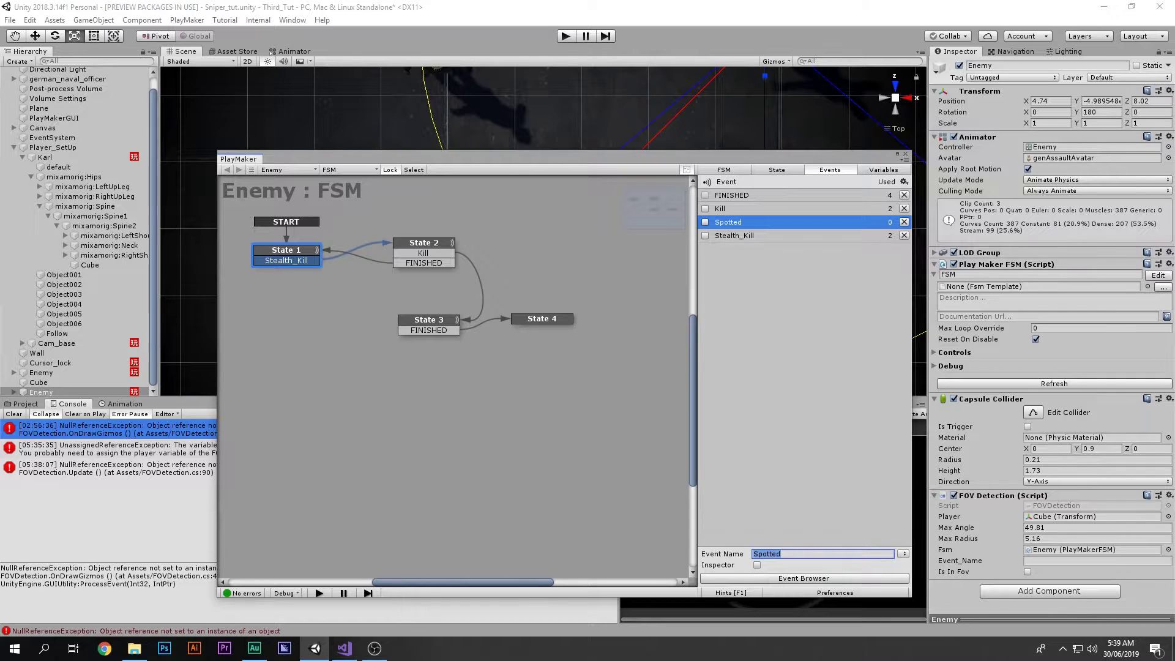
left_click(1097, 560)
key("ctrl+v")
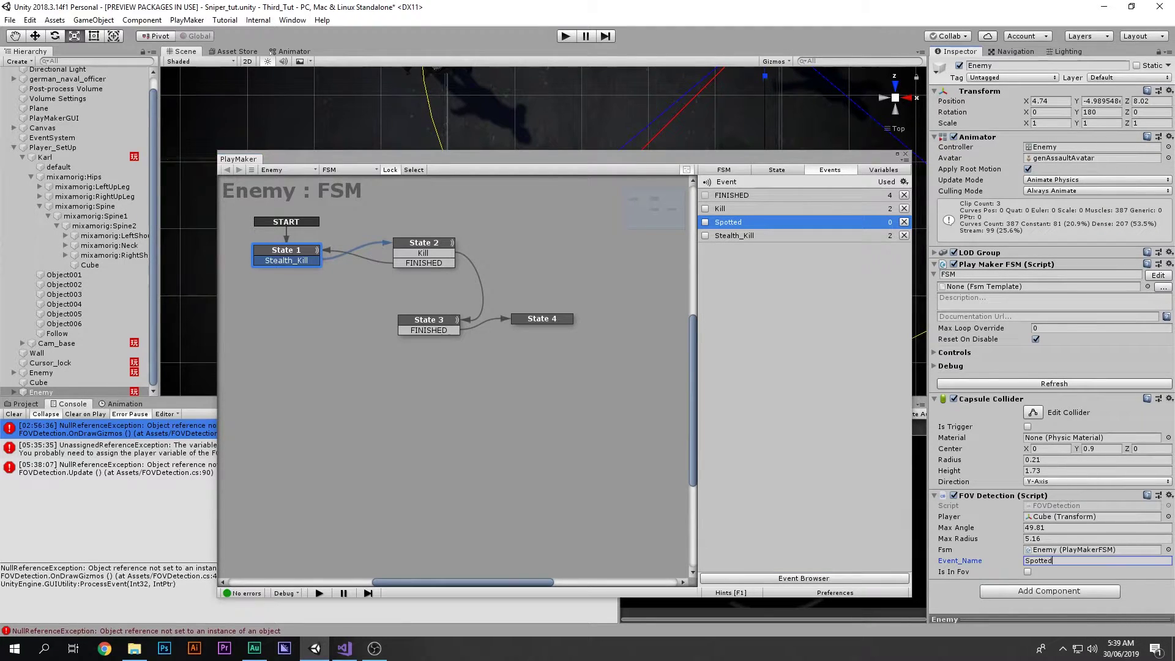
Add a new state in the empty area beyond State 4, with Spotted as its global transition, and place it slightly higher in the graph
middle_click_drag(612, 263, 555, 282)
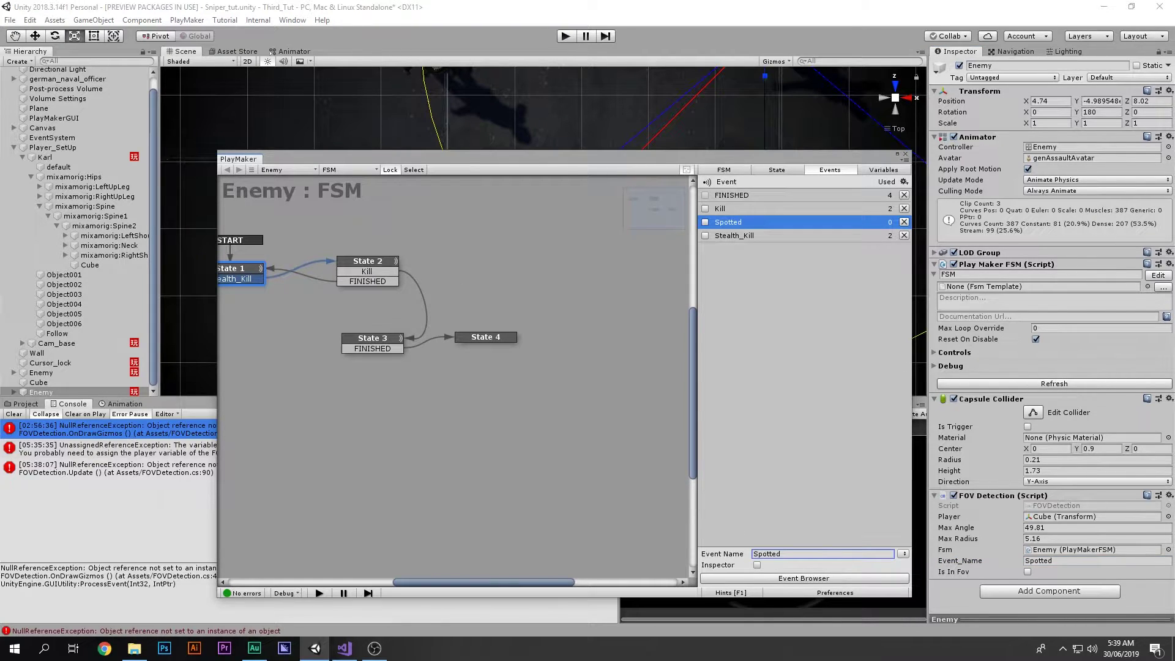
left_click(628, 278, "ctrl")
left_click_drag(628, 278, 688, 284)
right_click(575, 299)
mouse_move(629, 320)
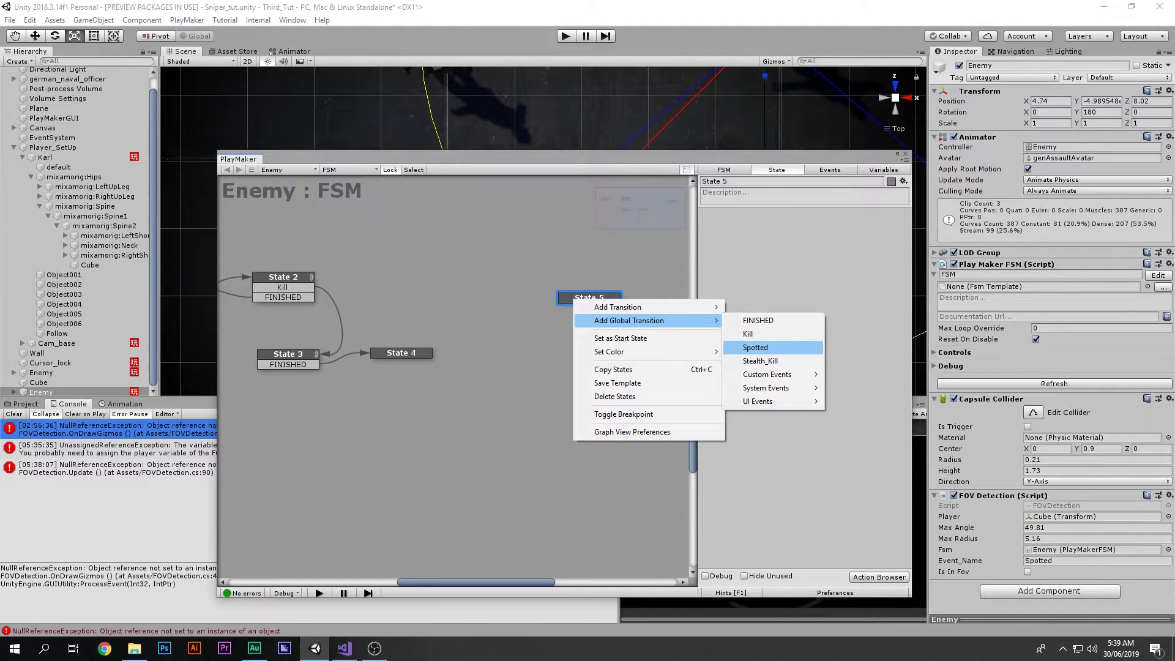
left_click(756, 347)
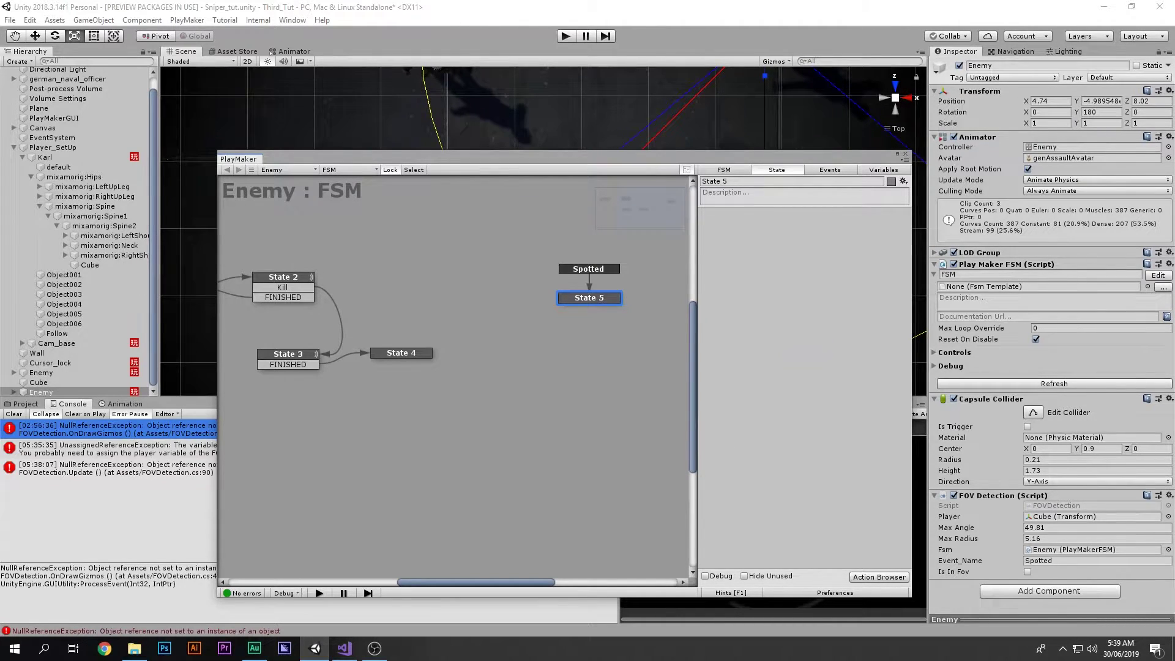
left_click(1065, 561)
left_click_drag(589, 298, 595, 275)
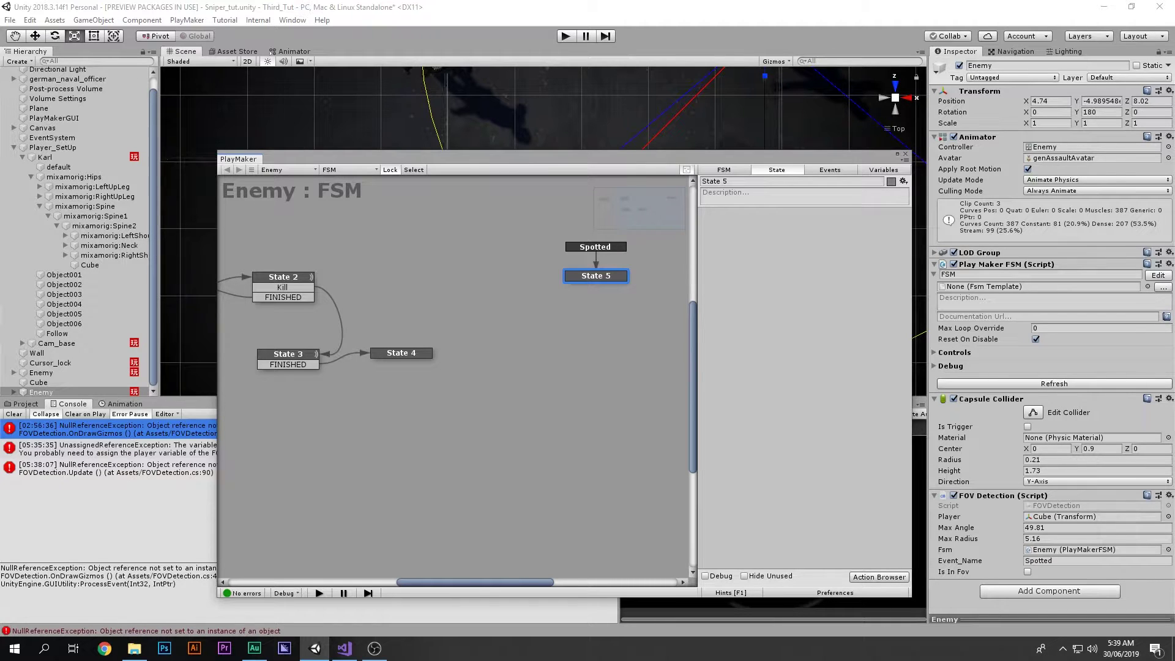
left_click_drag(596, 275, 593, 264)
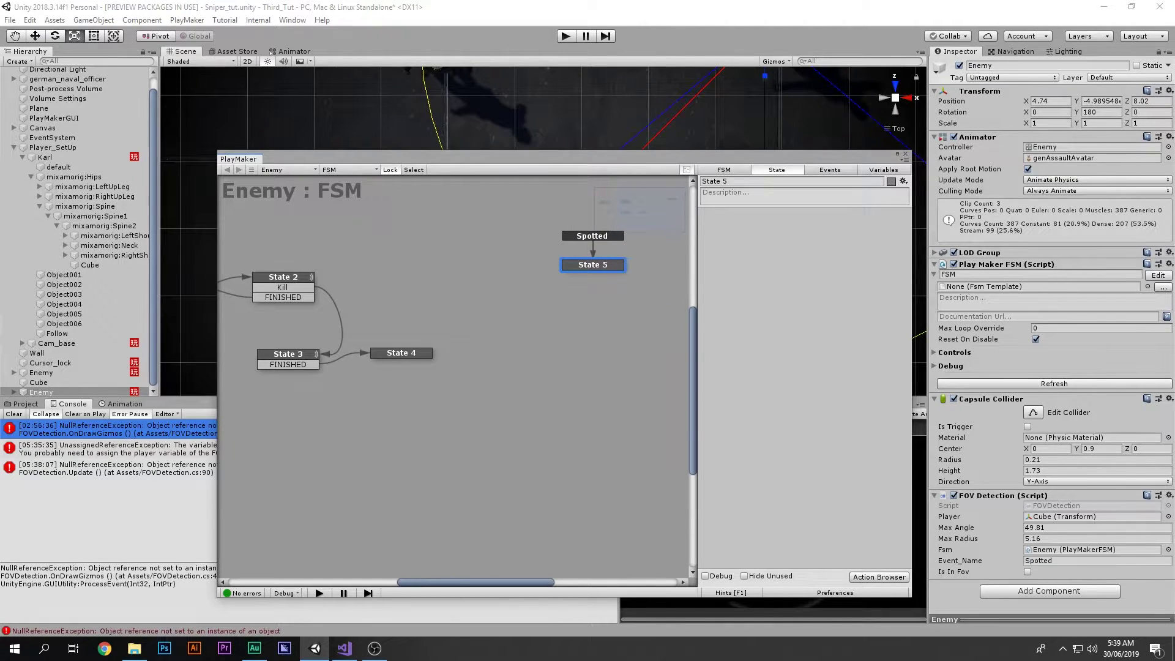
Run the game with a smaller PlayMaker window and walk Karl into the Enemy's view cone to watch how the FSM responds
key("ctrl+p")
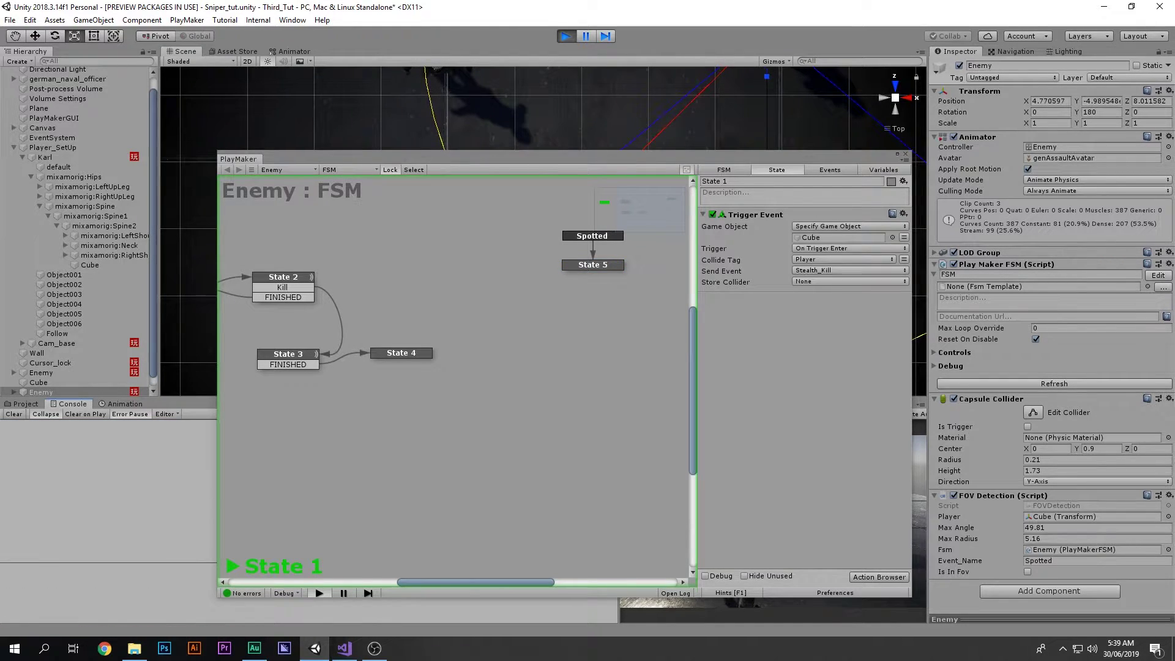
left_click_drag(911, 152, 729, 313)
scroll(459, 423, "down", 1)
middle_click_drag(459, 422, 248, 406)
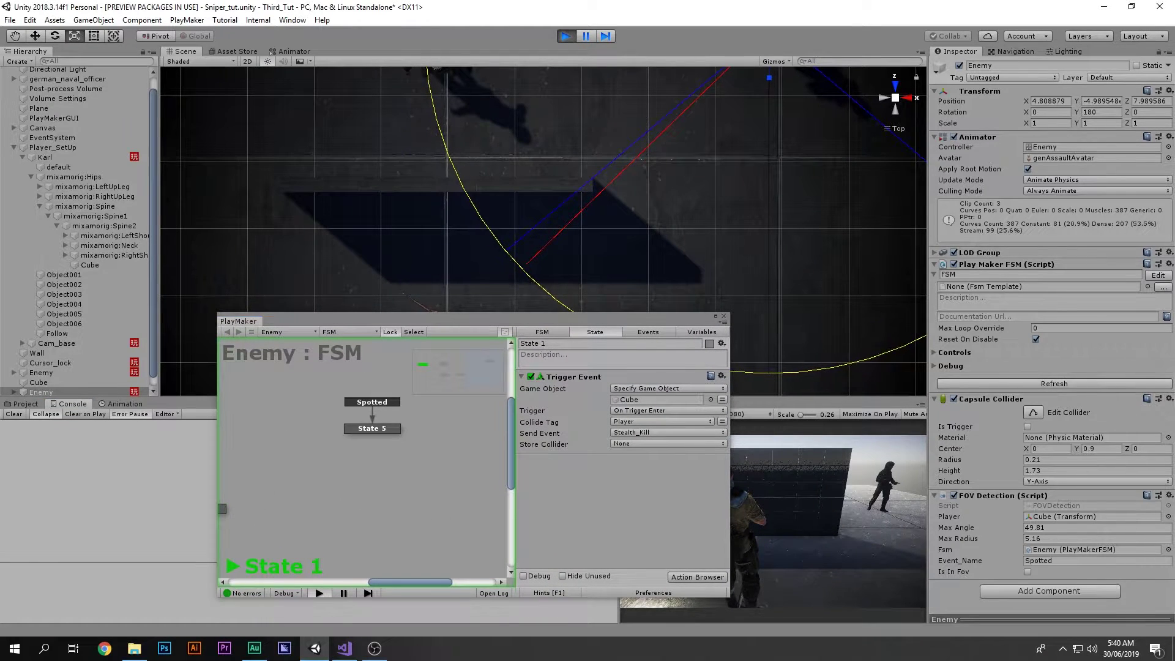
key("w")
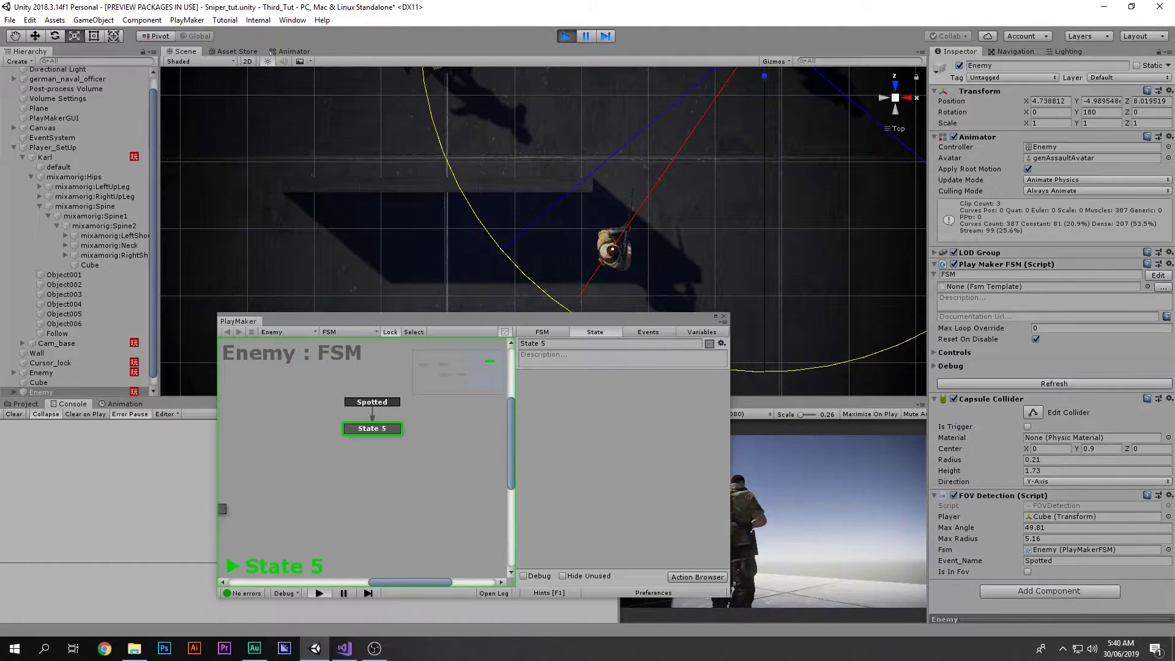
scroll(263, 462, "down", 1)
middle_click_drag(264, 461, 382, 467)
scroll(322, 448, "down", 2)
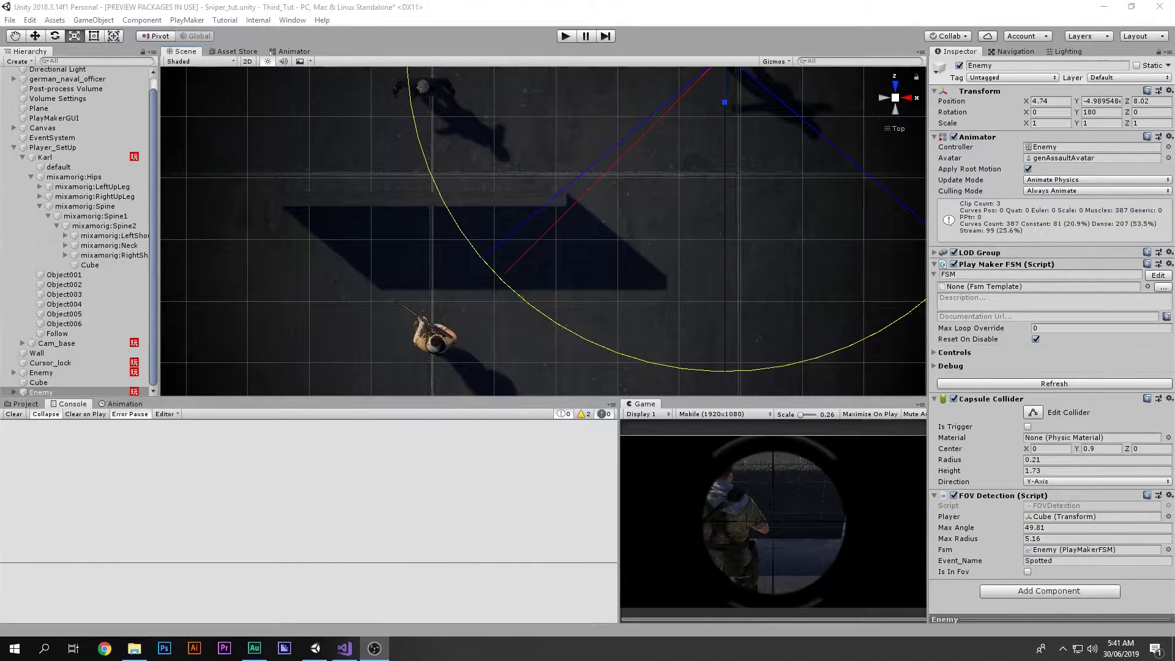
Run the game again and widen the Enemy's FOV Detection to a Max Radius of 5.41 and a Max Angle of 90.46
scroll(543, 231, "down", 2)
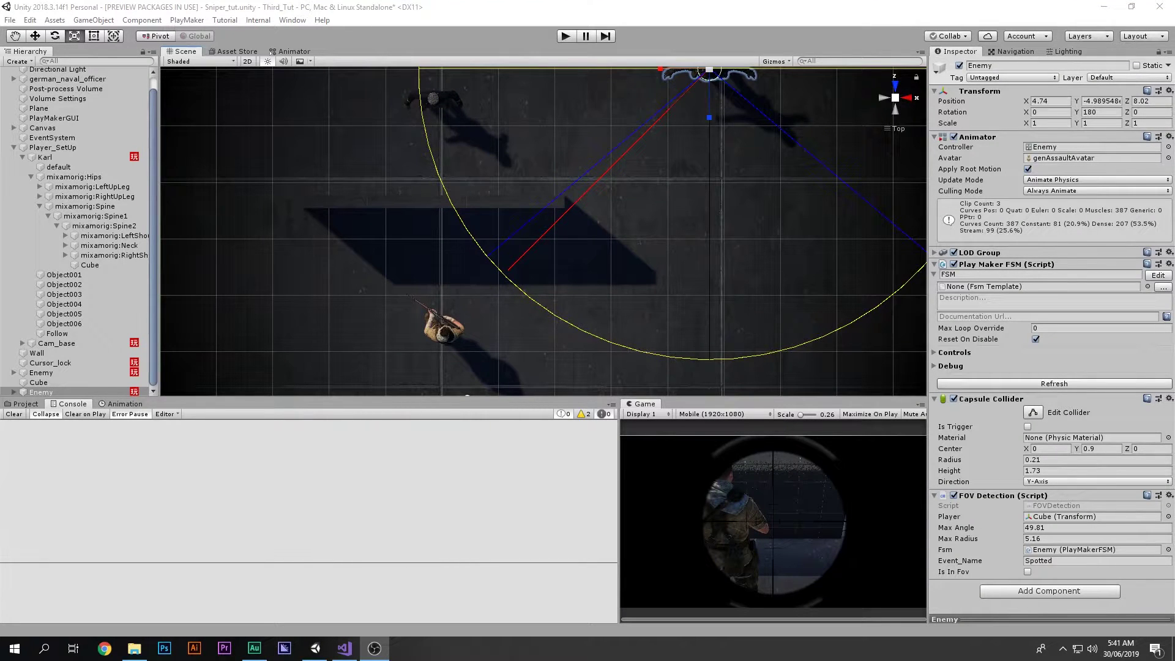
left_click(566, 36)
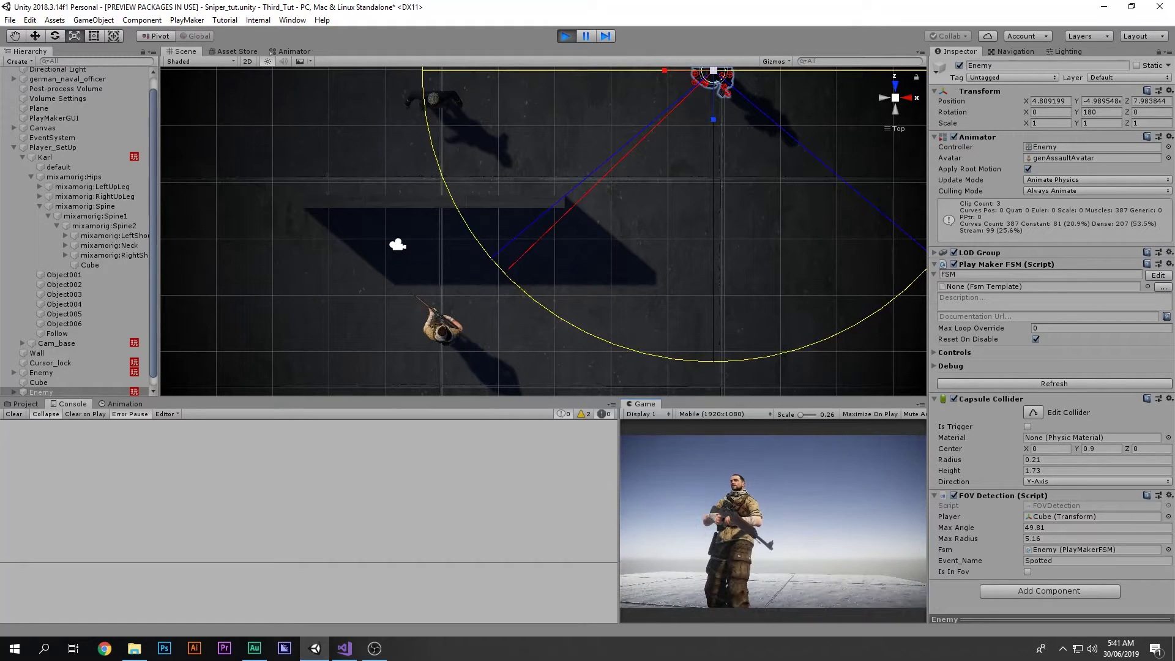
left_click_drag(958, 540, 982, 527)
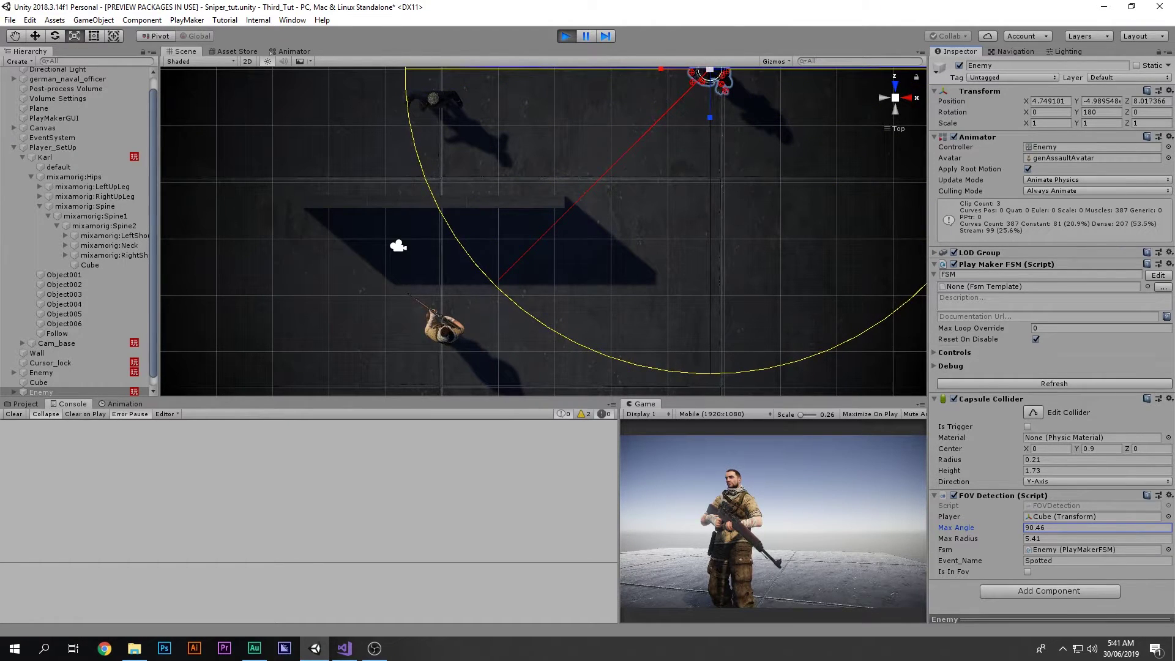
Rotate the Wall to about 44.4 degrees around Y and move it between Karl and the Enemy, at about X 2.91, Z 5.93
middle_click_drag(483, 202, 446, 220)
key("w")
left_click(435, 220)
key("e")
left_click_drag(449, 203, 472, 278)
key("w")
left_click_drag(402, 214, 575, 198)
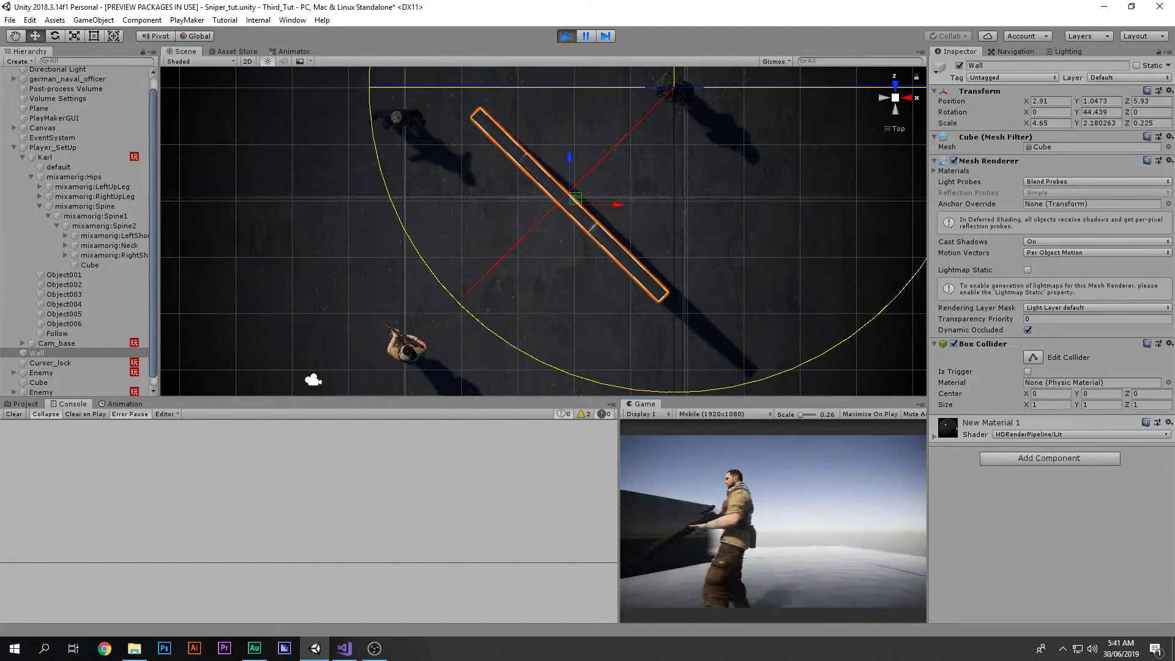
Walk Karl up behind the Wall to test whether it blocks the Enemy's line of sight
key("w")
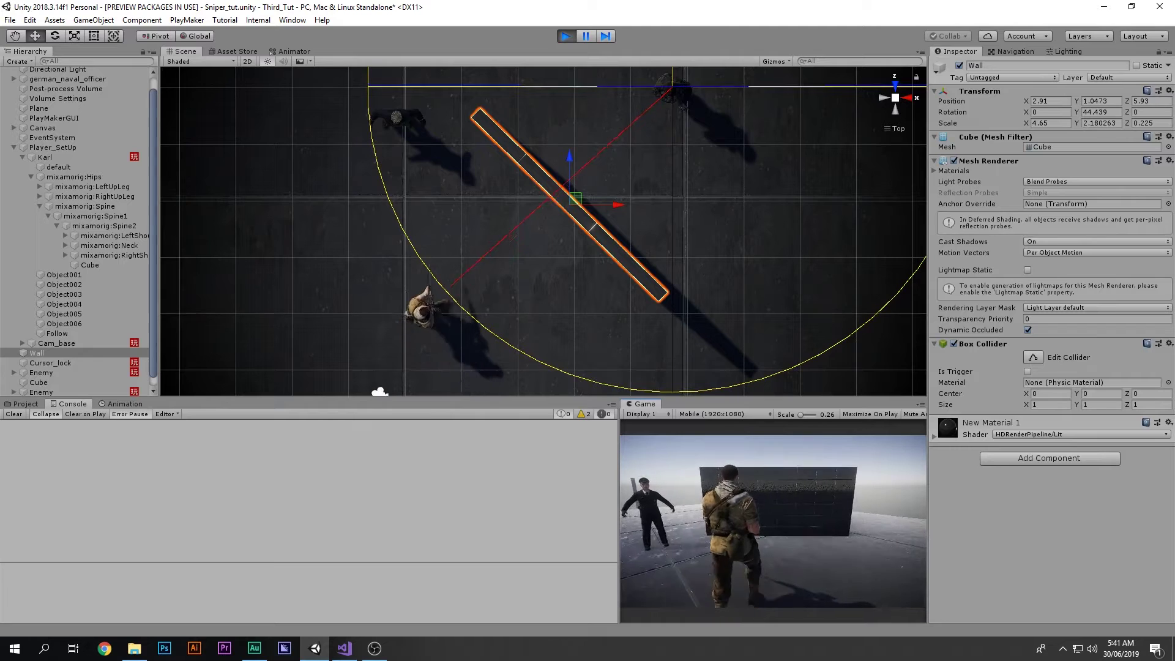
middle_click_drag(587, 159, 554, 304)
scroll(553, 304, "down", 4)
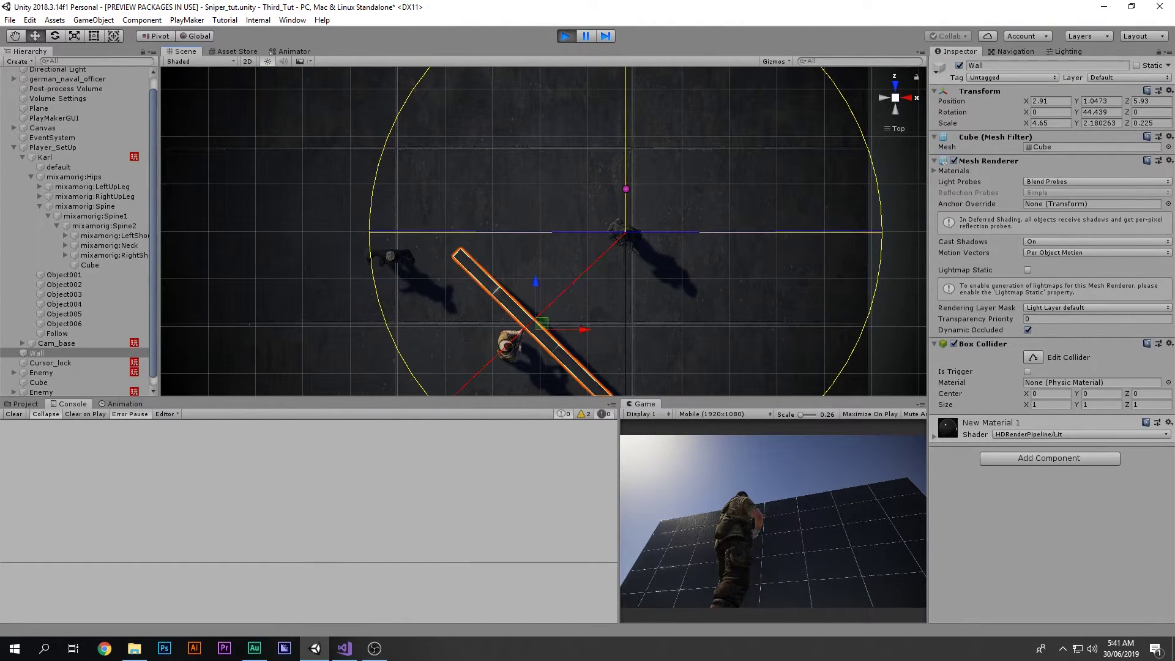
Reduce the Max Angle of the last Enemy's FOV Detection to 69.9
scroll(67, 362, "down", 1)
left_click(42, 382)
key("e")
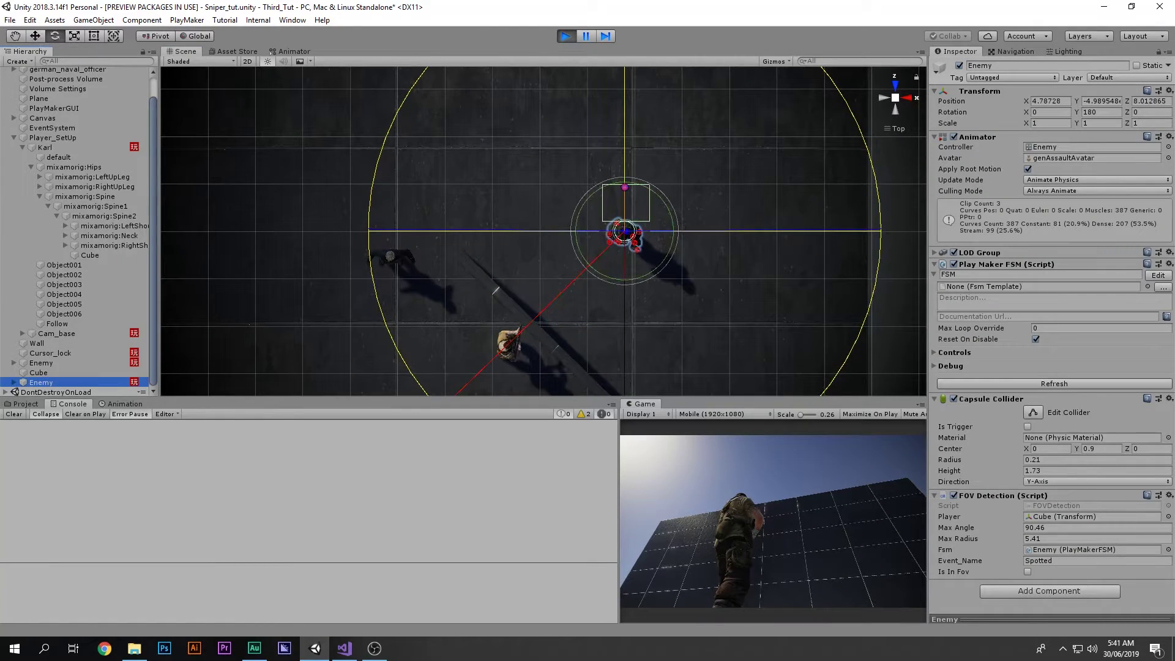
mouse_move(973, 527)
left_mouse_down()
mouse_move(942, 527)
mouse_move(957, 528)
left_mouse_up()
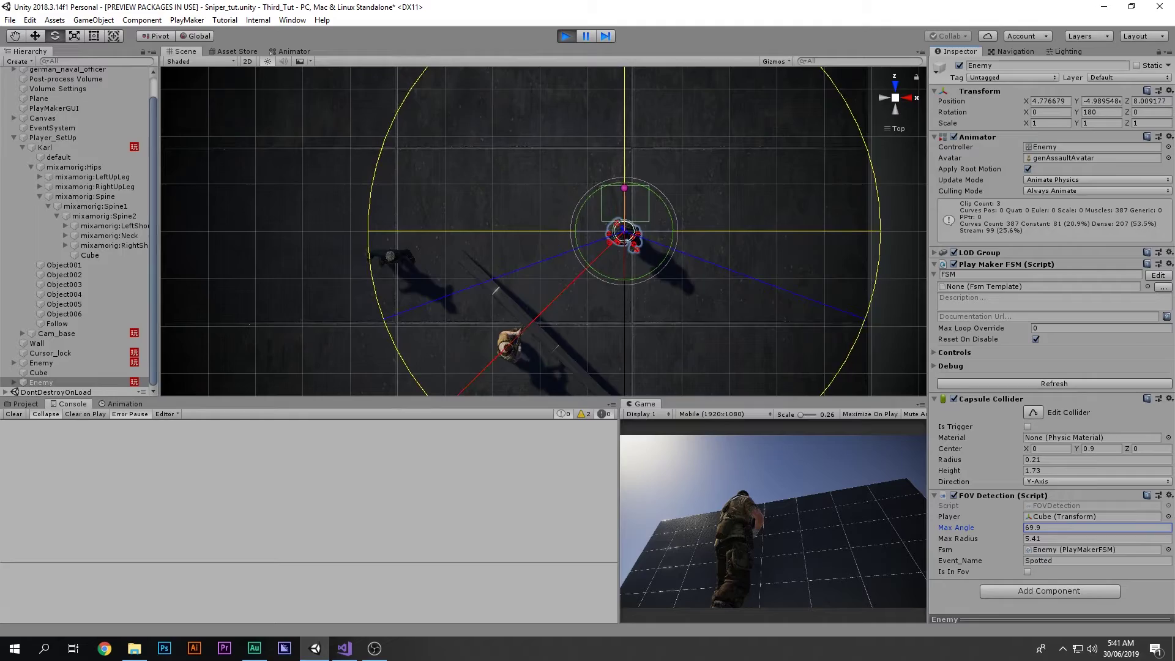
Examine the detection ray between the Enemy and Karl behind the Wall from several angles in the scene
scroll(550, 275, "down", 3)
middle_click_drag(551, 276, 569, 219)
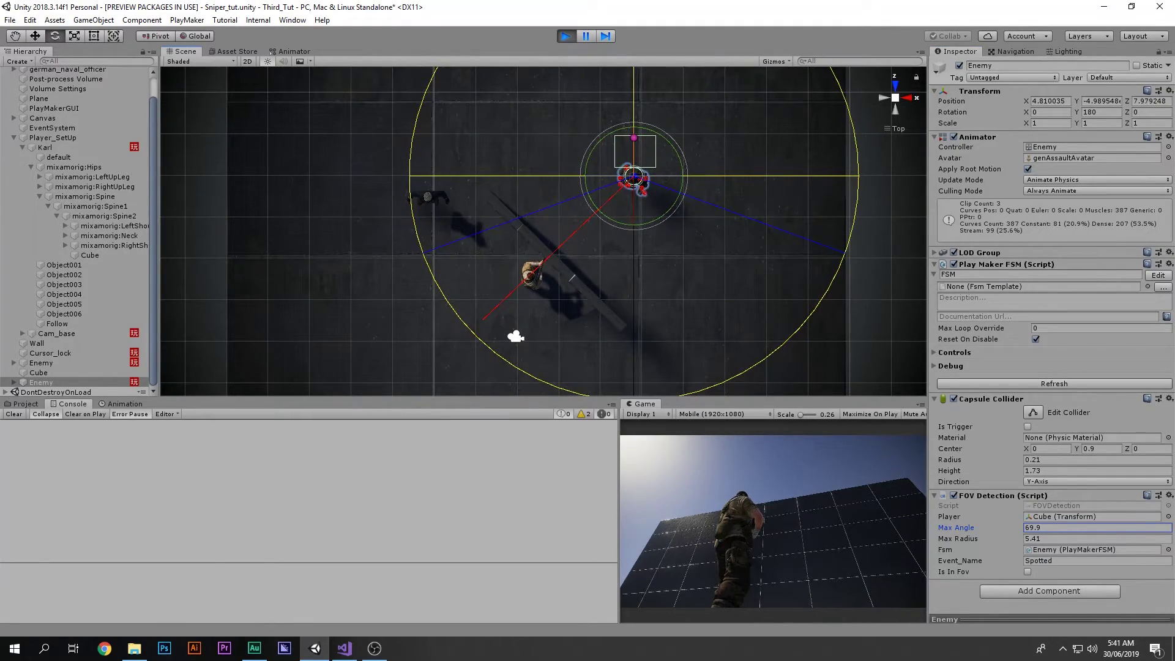
left_click_drag(569, 245, 398, 135, "alt")
scroll(543, 231, "up", 4)
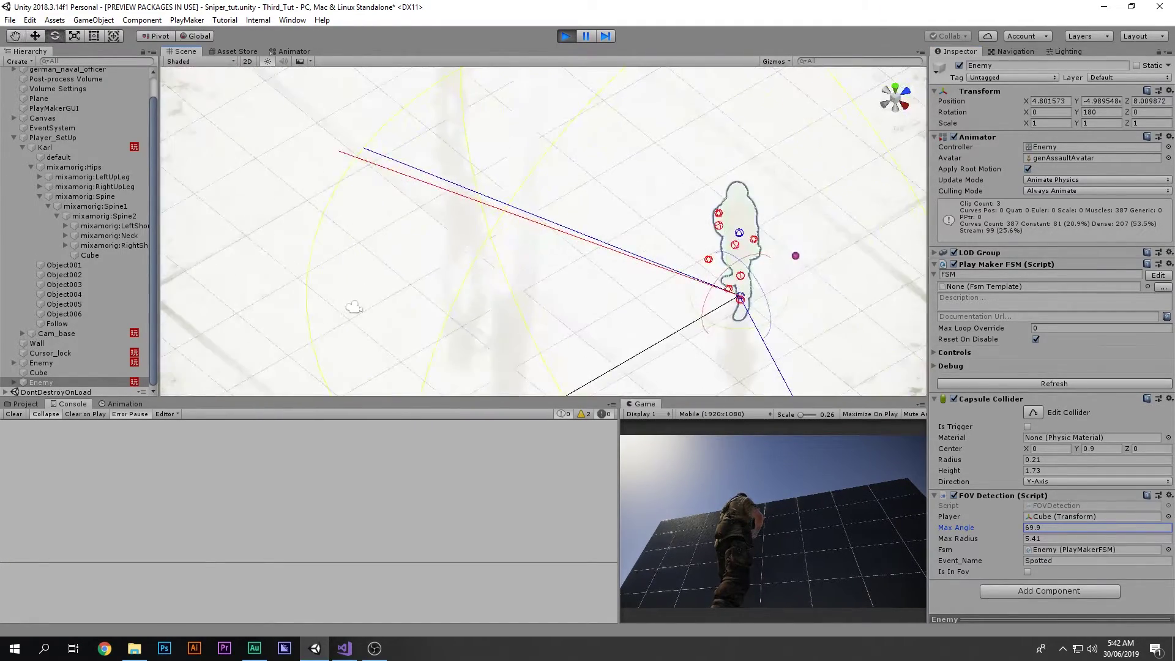
left_click_drag(543, 232, 526, 257, "alt")
scroll(543, 231, "up", 8)
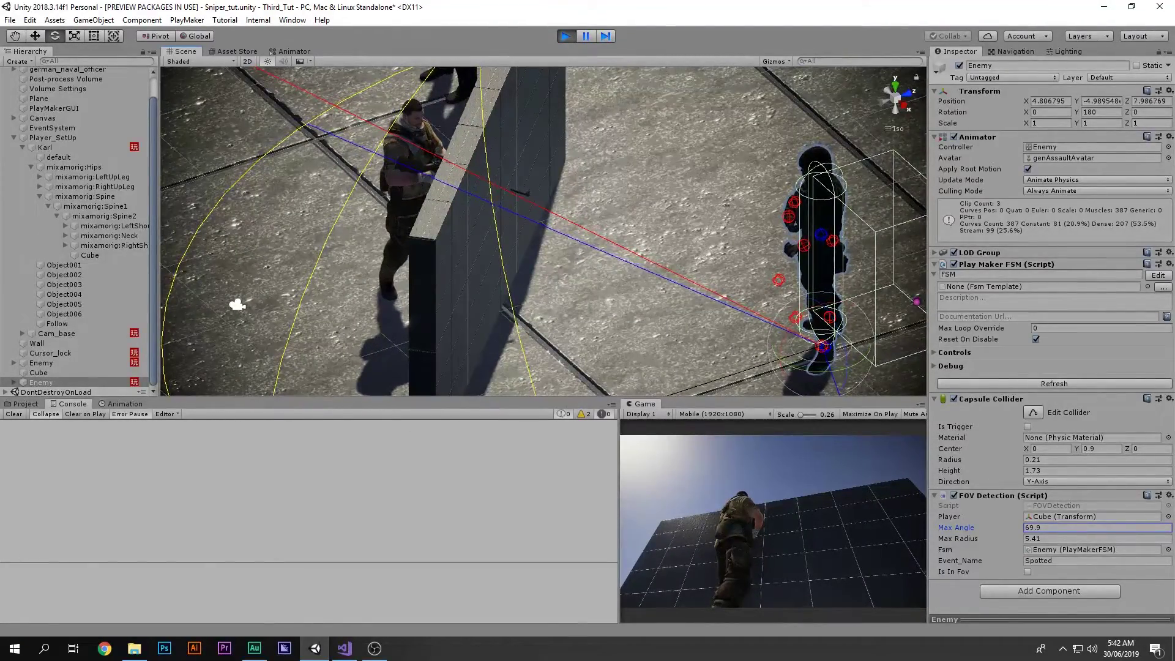
left_click_drag(543, 231, 505, 236, "alt")
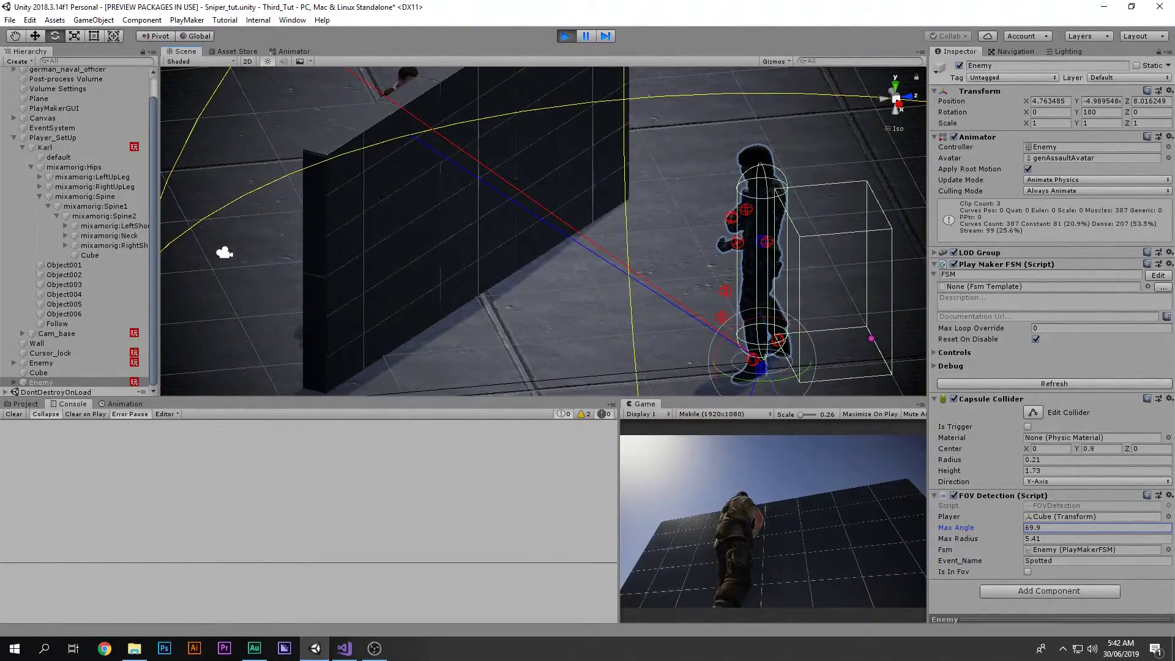
middle_click_drag(514, 179, 547, 223)
left_click_drag(258, 298, 315, 359, "alt")
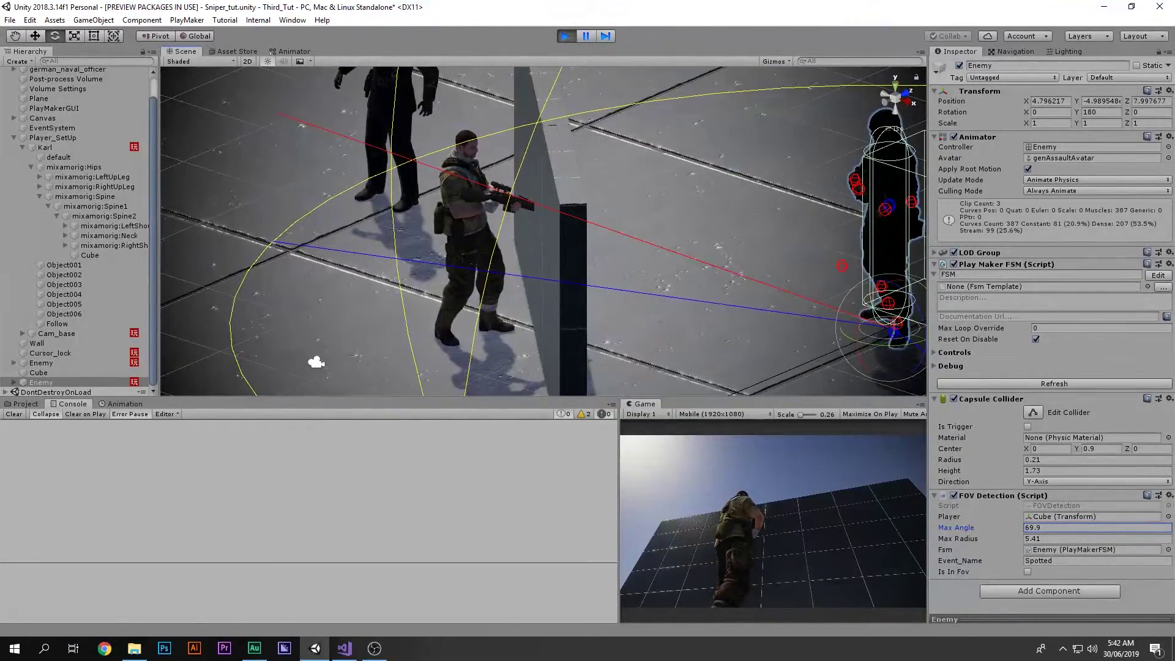
From the top view, slide the Wall along its local axis to about X 0.586, Z 8.209, clearing the line between Karl and the Enemy
left_click(894, 86)
left_click(590, 275)
scroll(543, 232, "down", 4)
key("w")
key("x")
left_click_drag(614, 301, 433, 121)
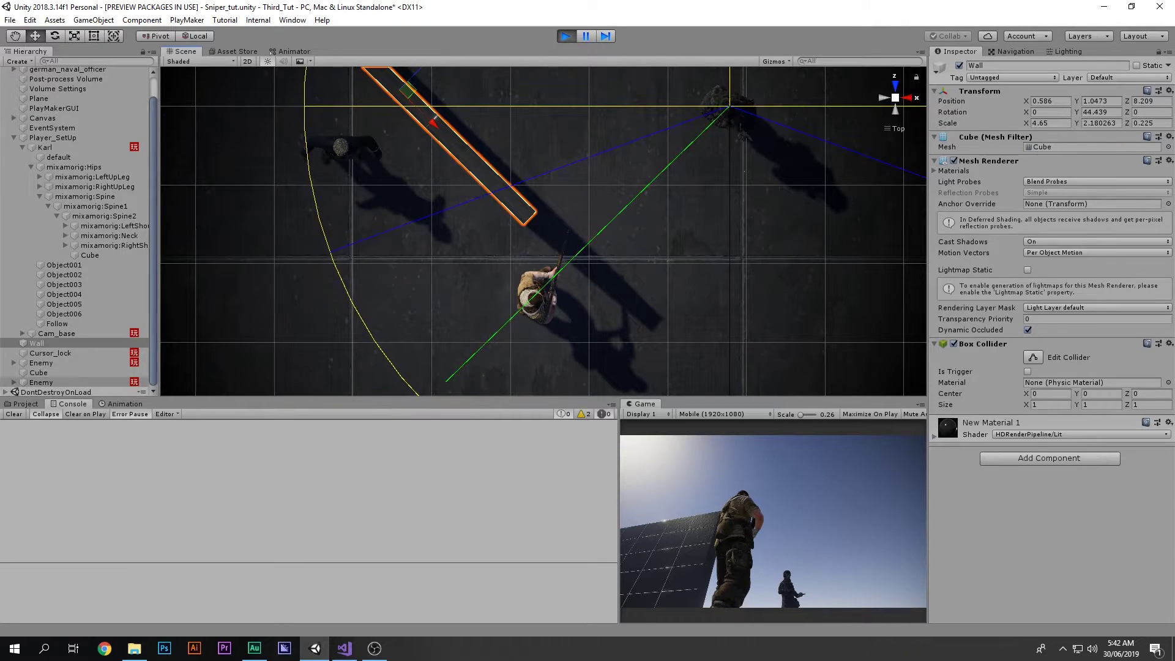
Check the last Enemy's Is In Fov status and active FSM state, and stop the game
left_click(41, 383)
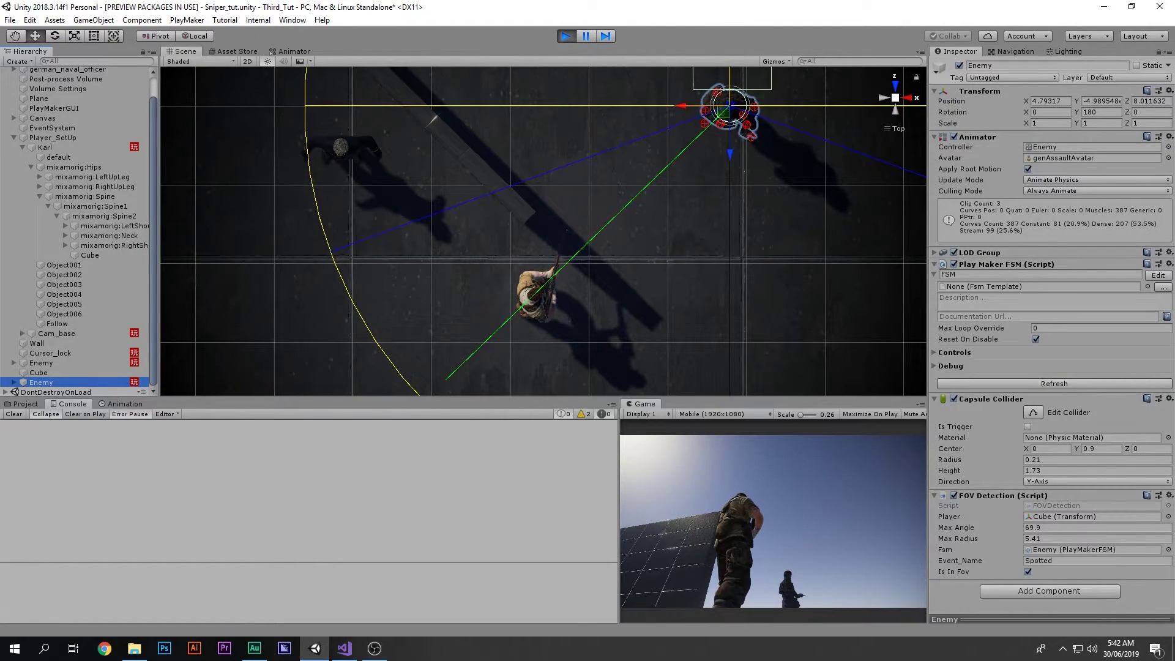
left_click(1158, 275)
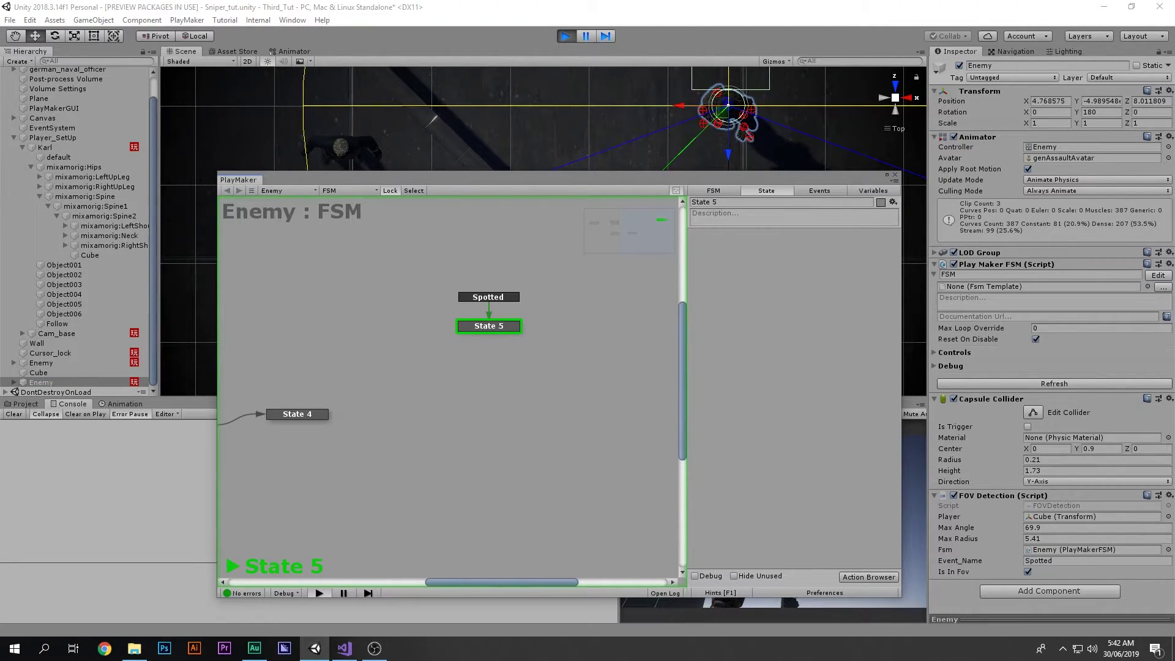
key("ctrl+p")
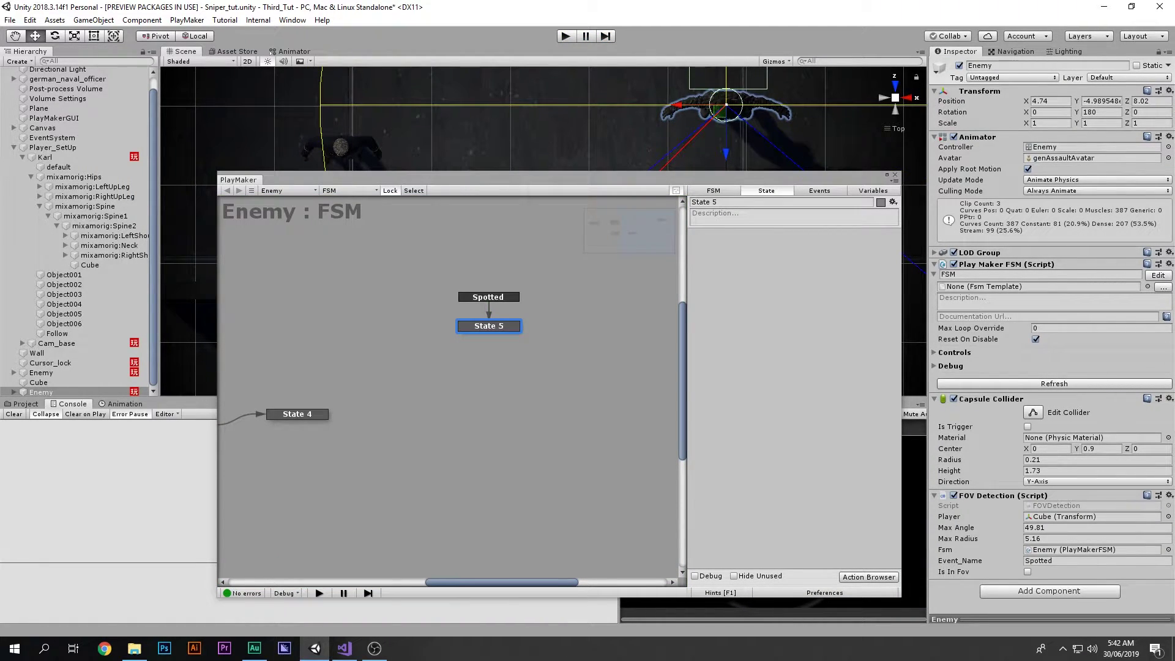
Add a Destroy Component action to State 5, the state triggered by the Spotted event
middle_click_drag(450, 383, 454, 396)
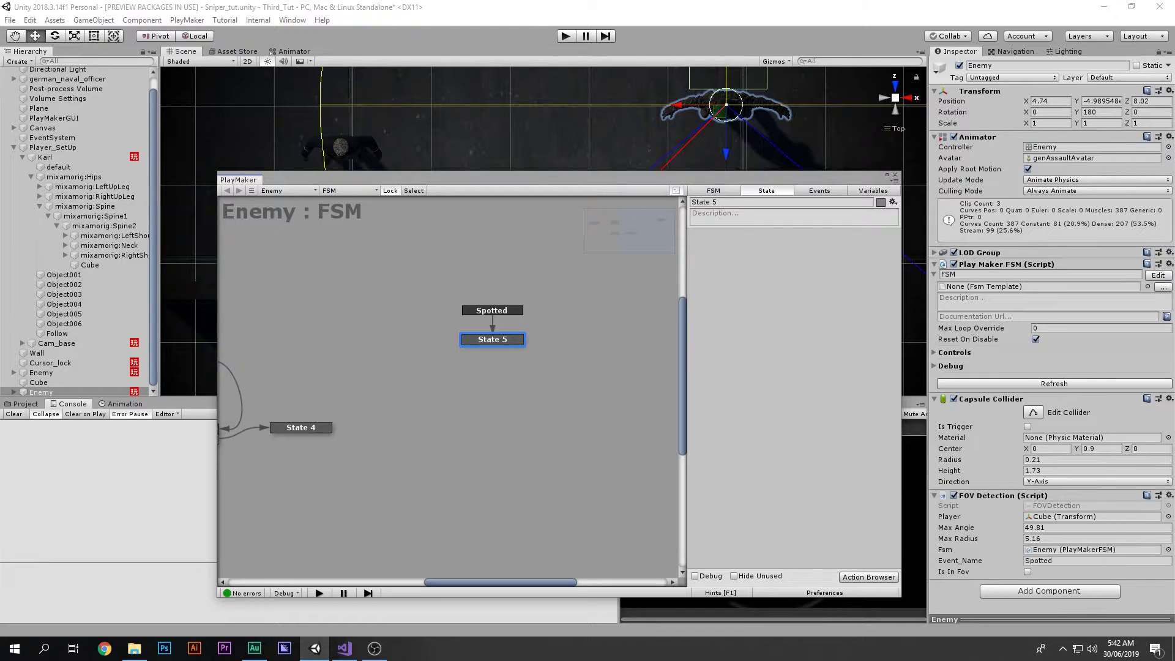
key("grave")
type("des")
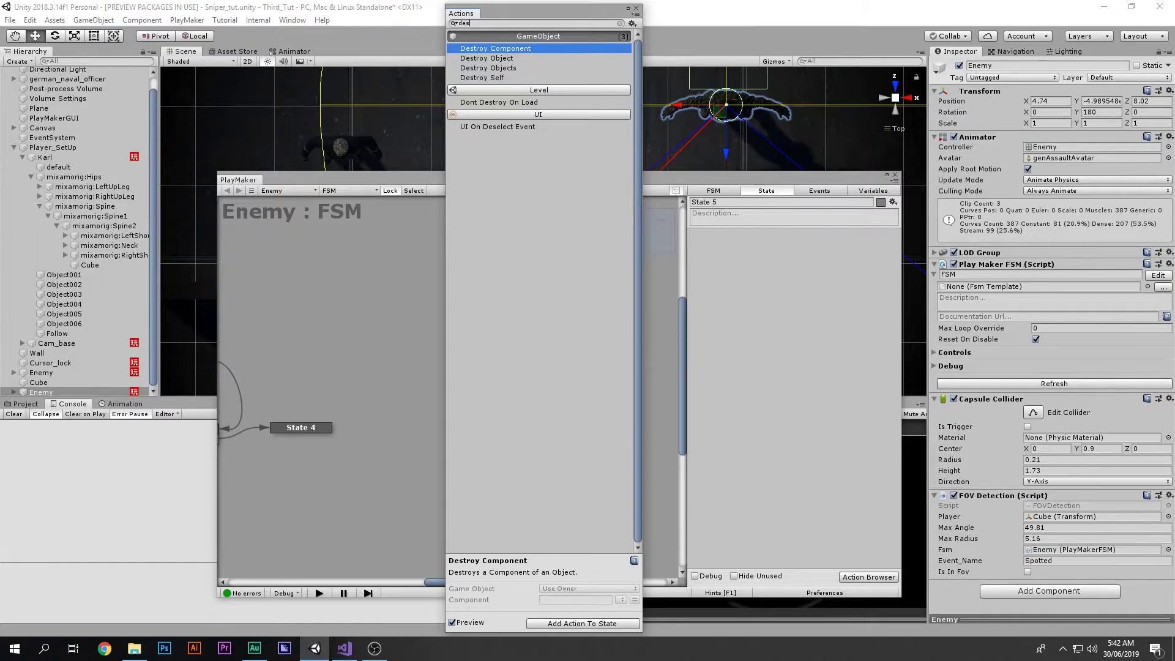
key("Return")
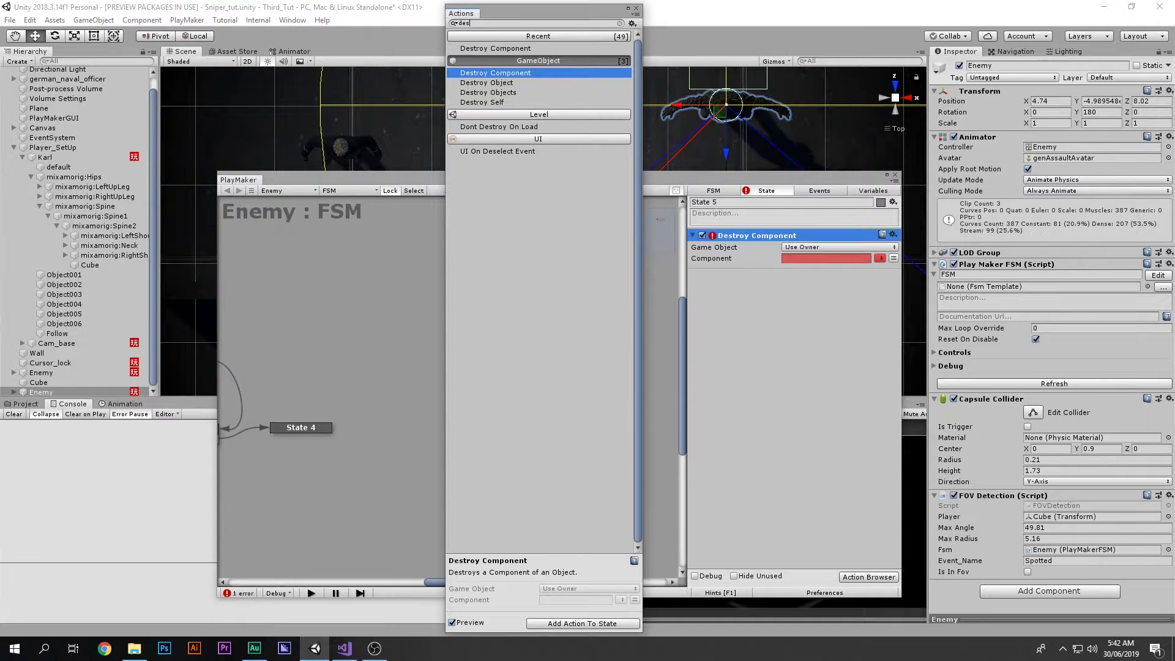
key("Escape")
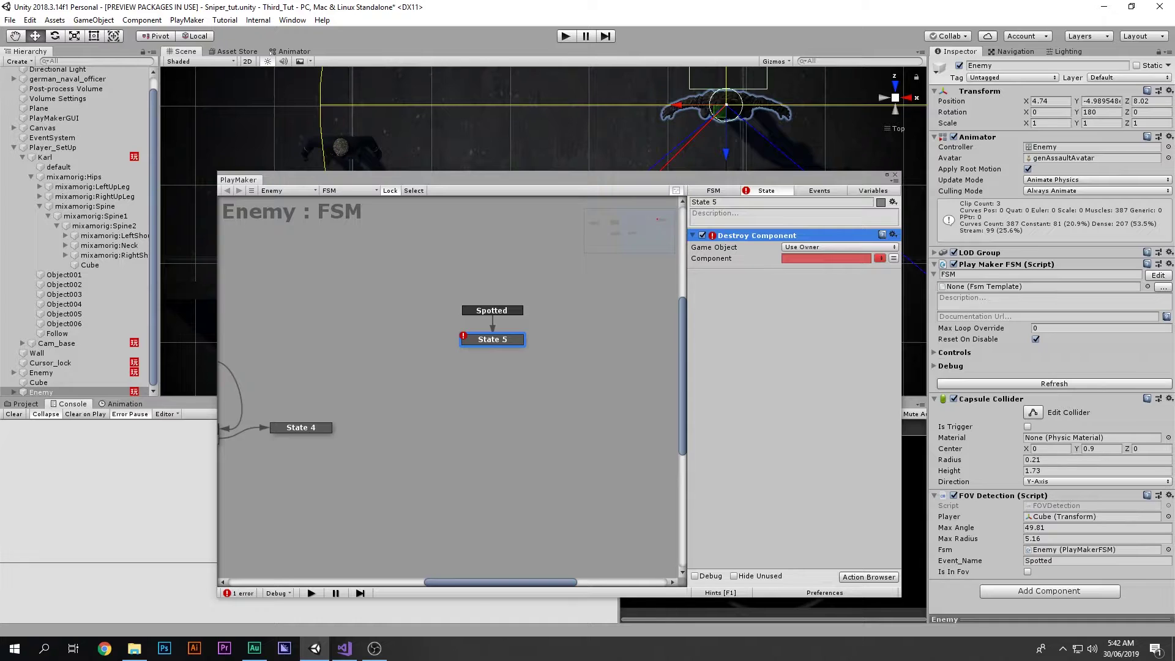
Set the component that State 5's Destroy Component action removes to FOVDetection
left_click(880, 258)
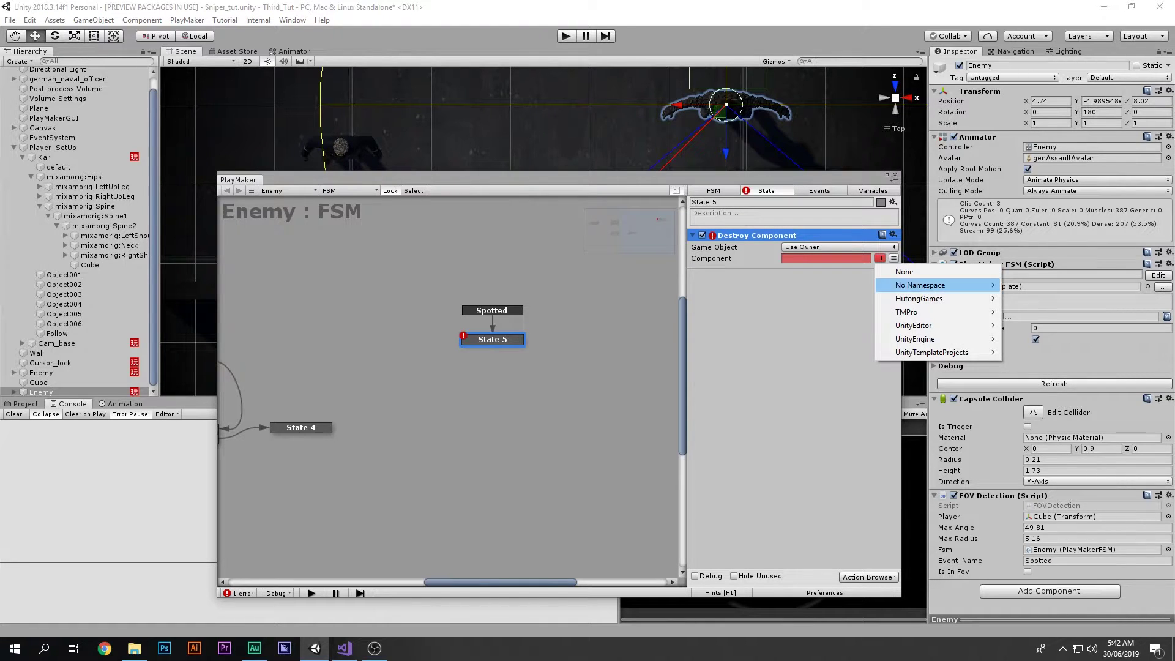
mouse_move(915, 338)
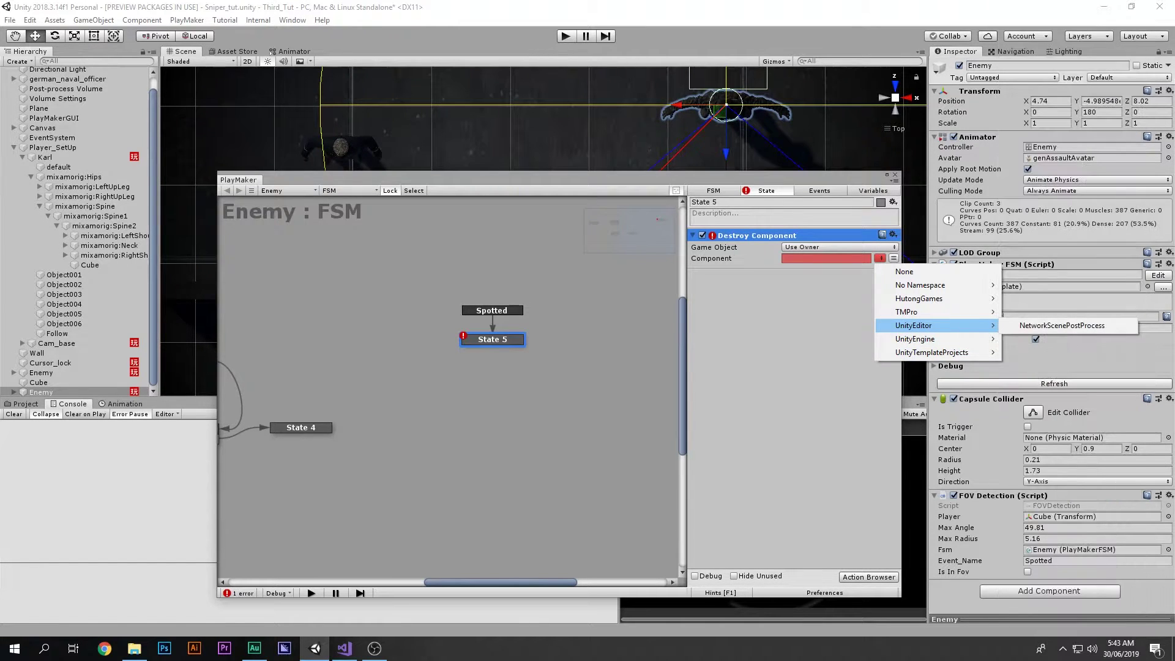
mouse_move(912, 311)
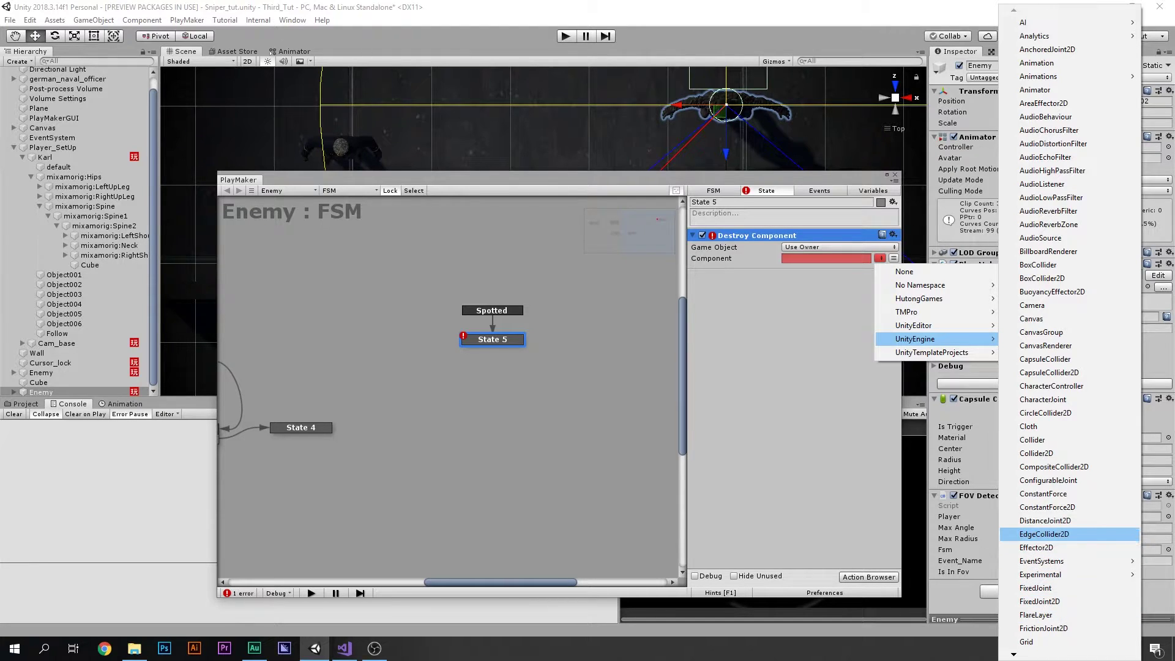
key("Escape")
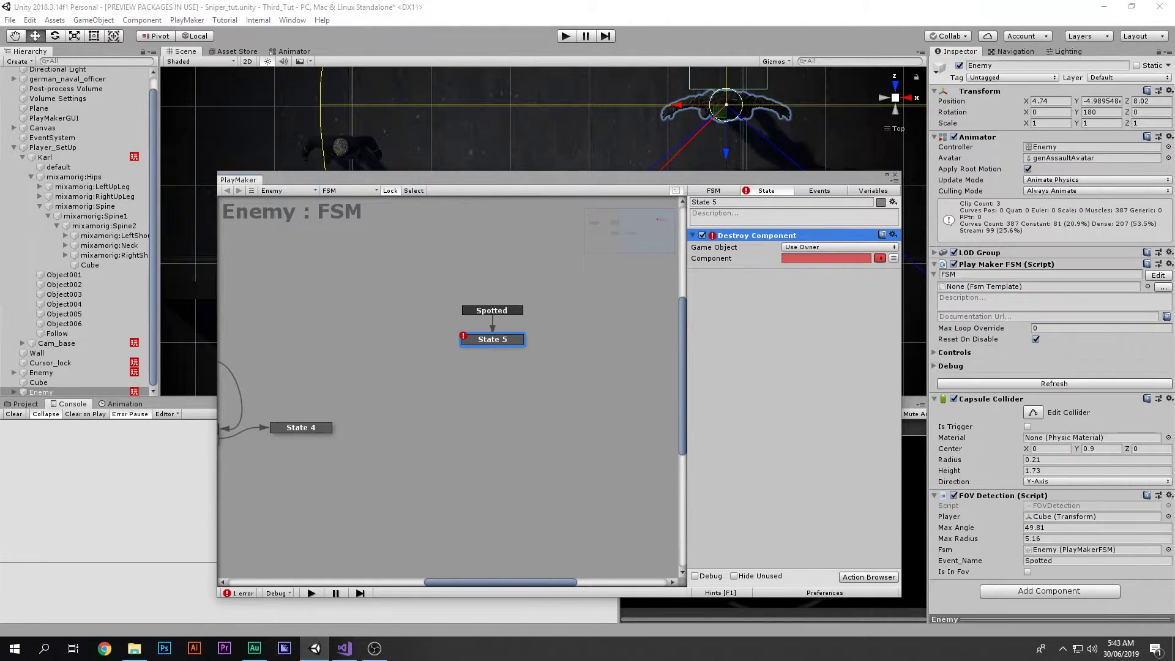
left_click(826, 258)
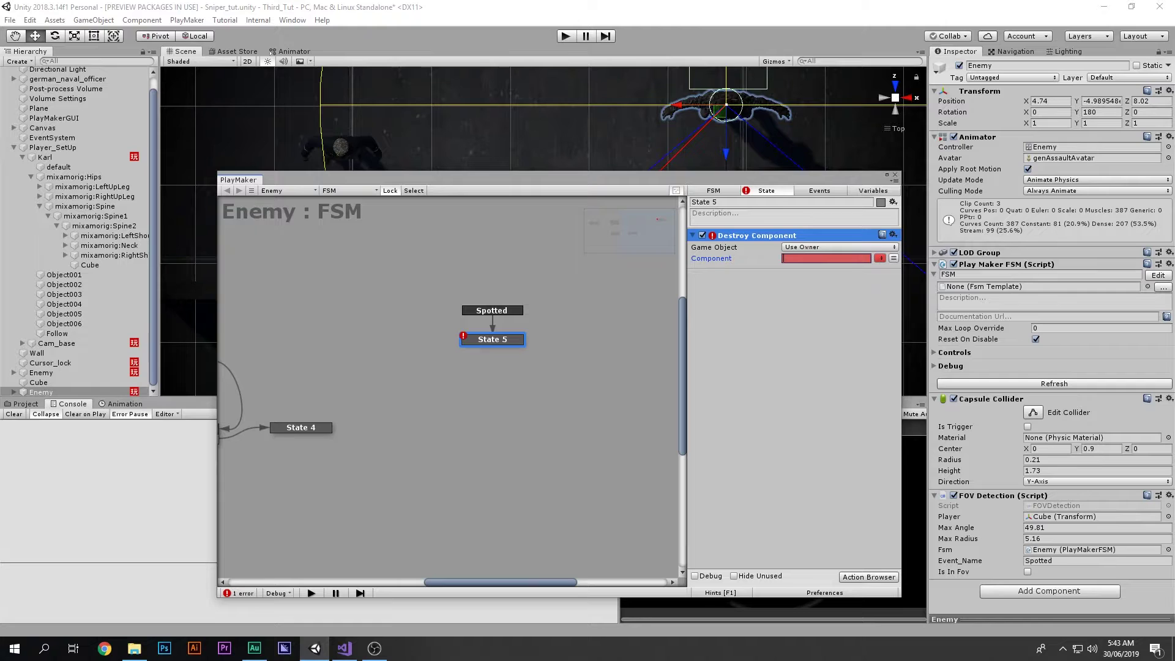
left_click(879, 257)
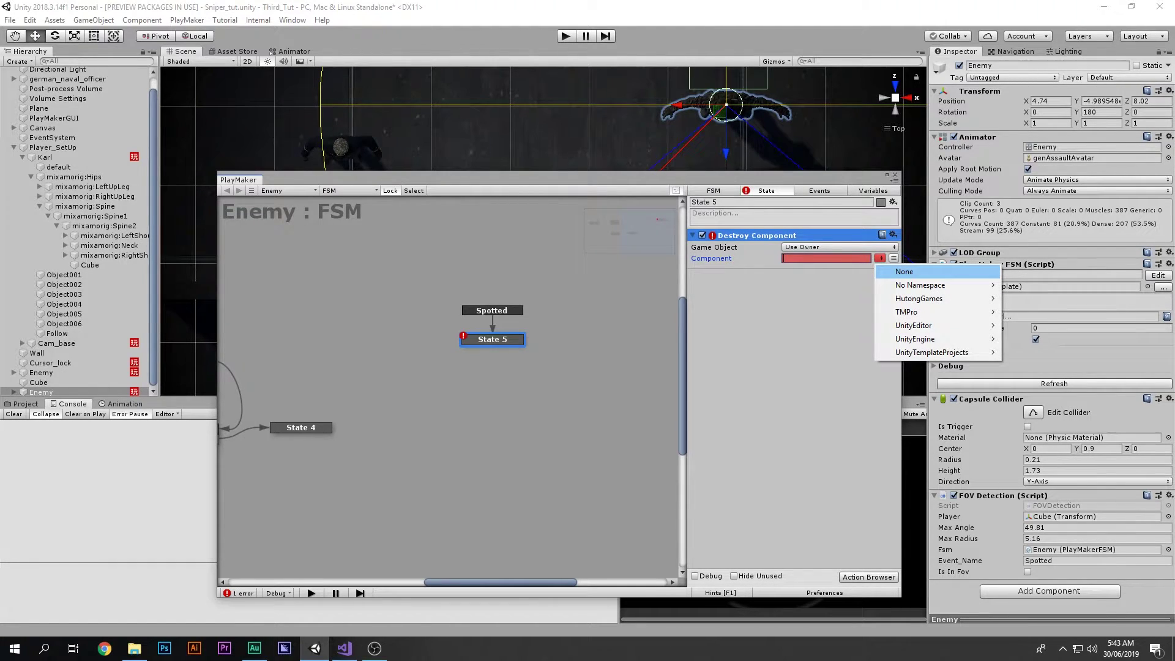
mouse_move(924, 285)
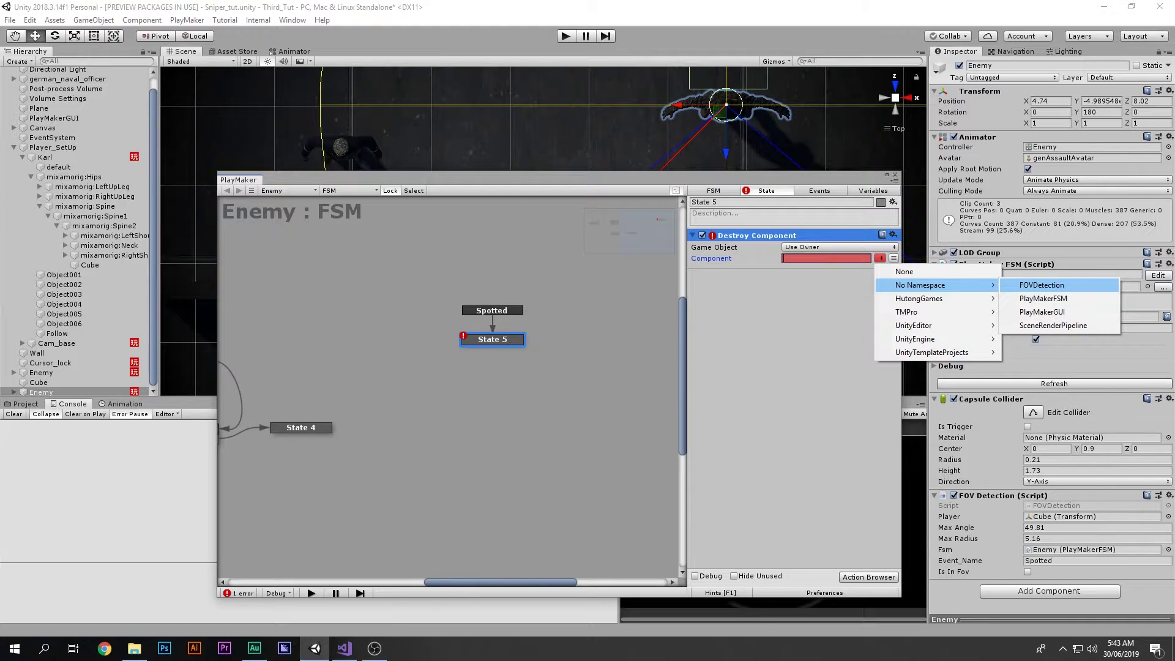
left_click(1042, 285)
left_click(826, 258)
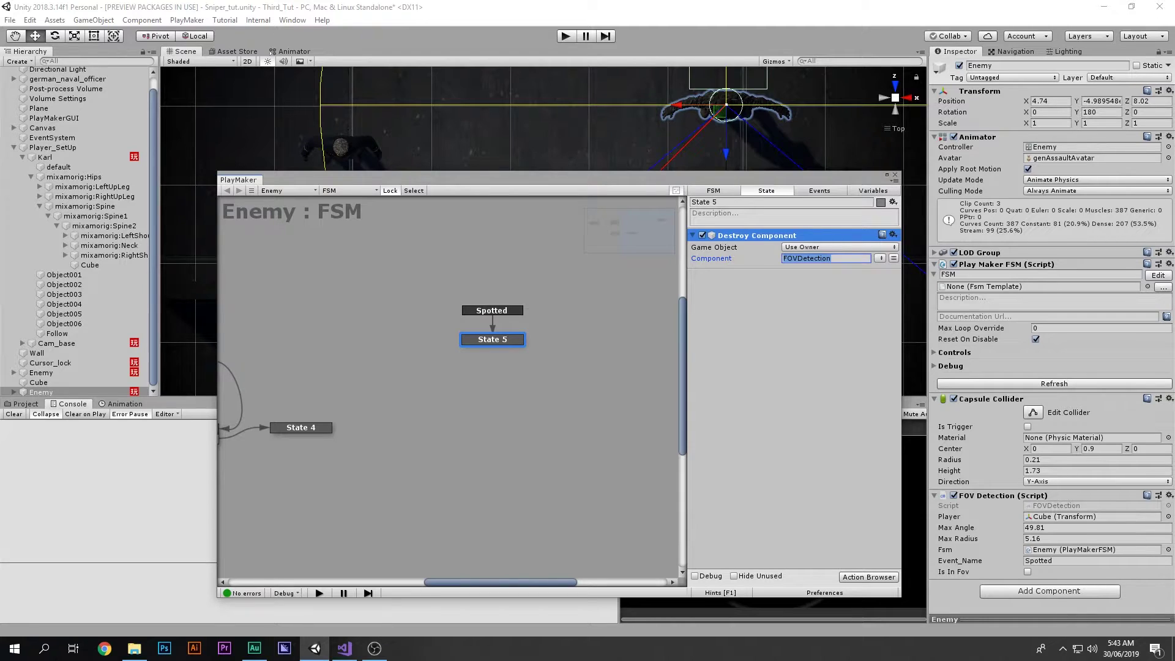
left_click(793, 354)
Run the game with Karl moving into the Enemy's view to check the Spotted reaction, stop it, and close the PlayMaker editor
left_click_drag(238, 179, 153, 376)
scroll(543, 231, "down", 3)
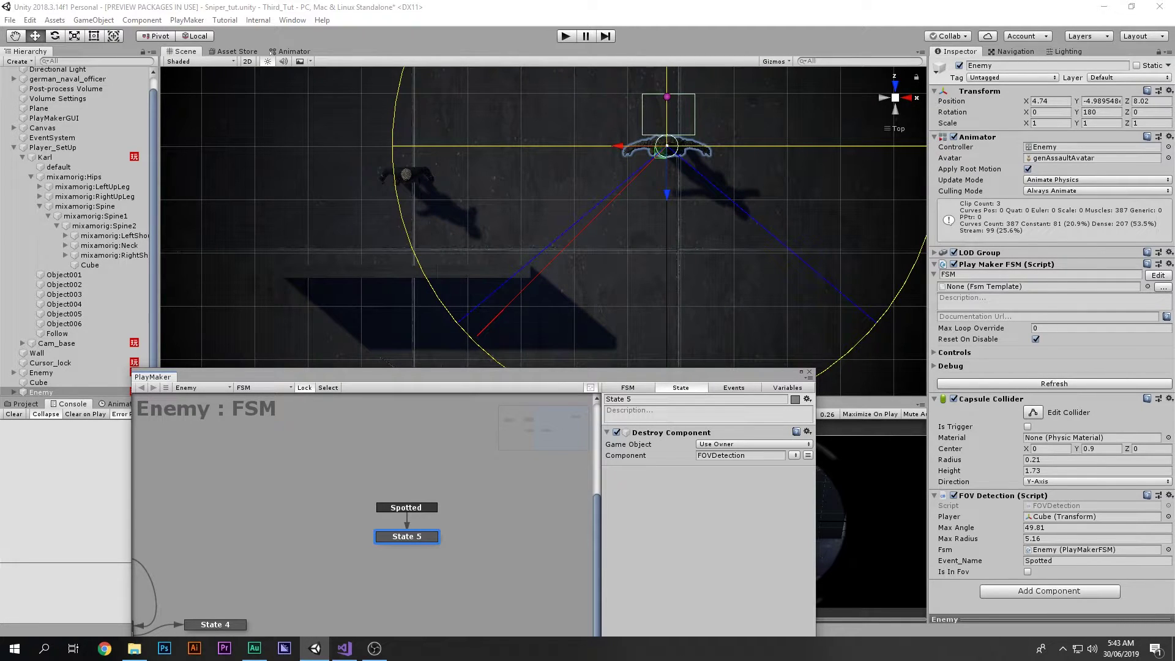
scroll(576, 208, "down", 6)
middle_click_drag(575, 208, 616, 177)
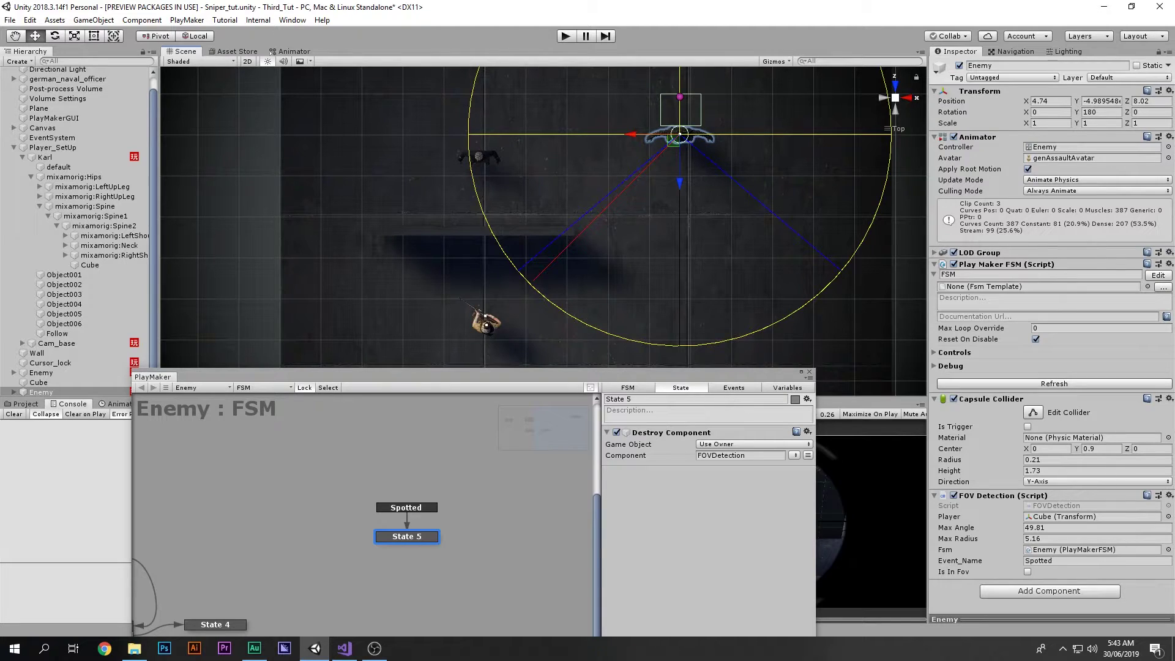
key("ctrl+p")
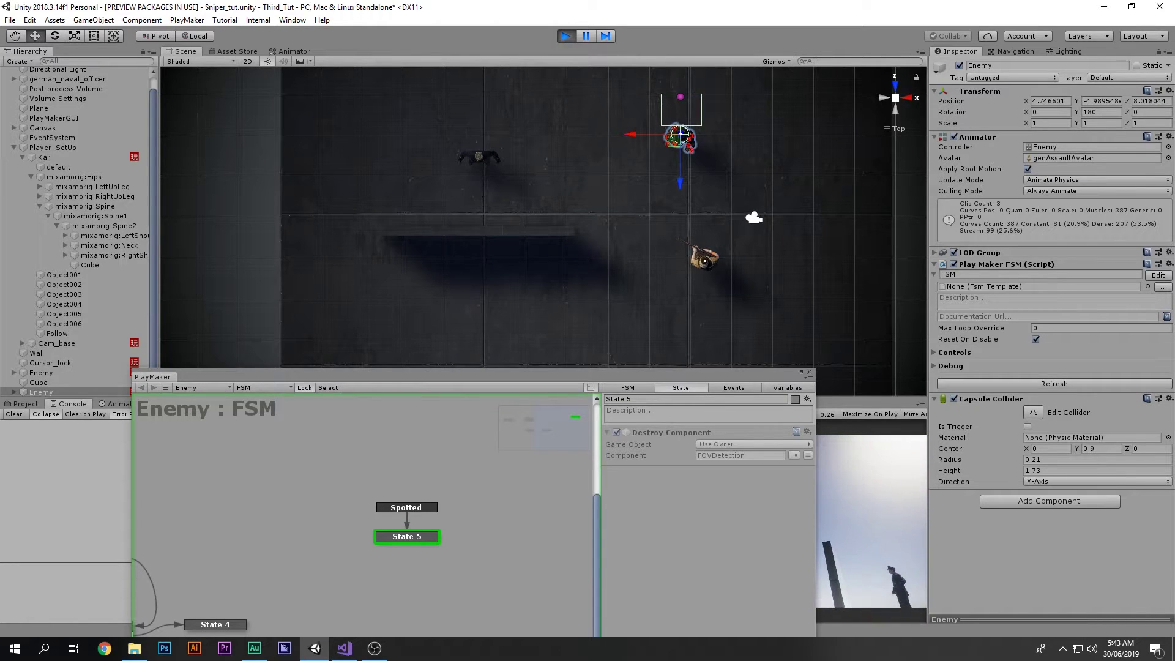
key("ctrl+p")
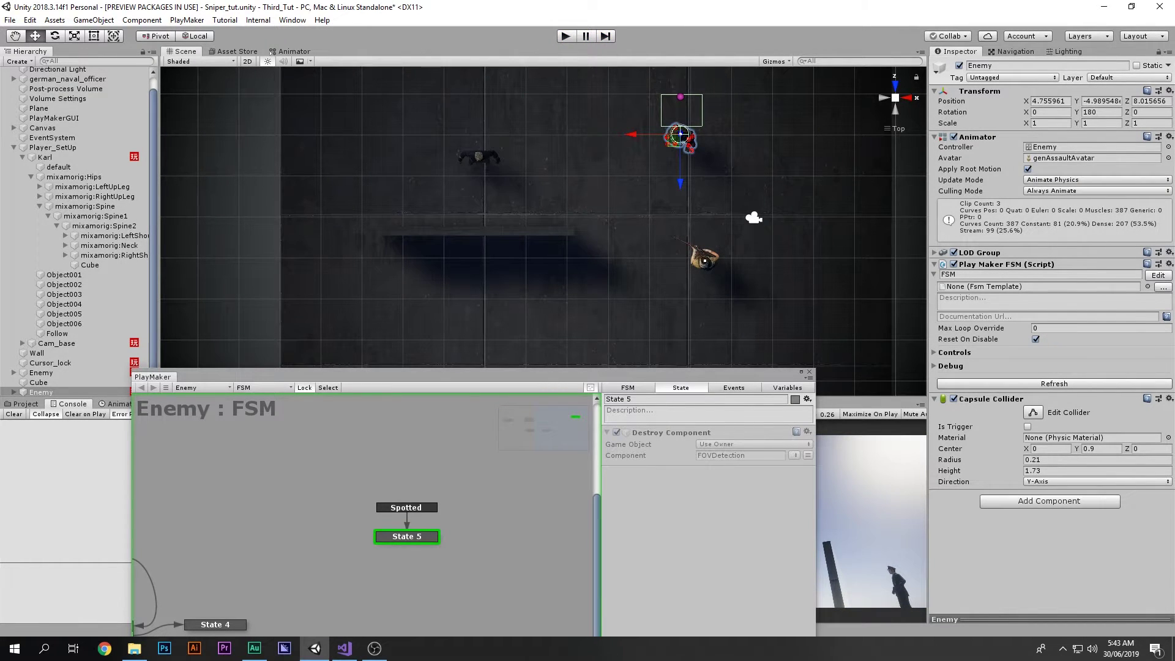
left_click_drag(465, 372, 568, 192)
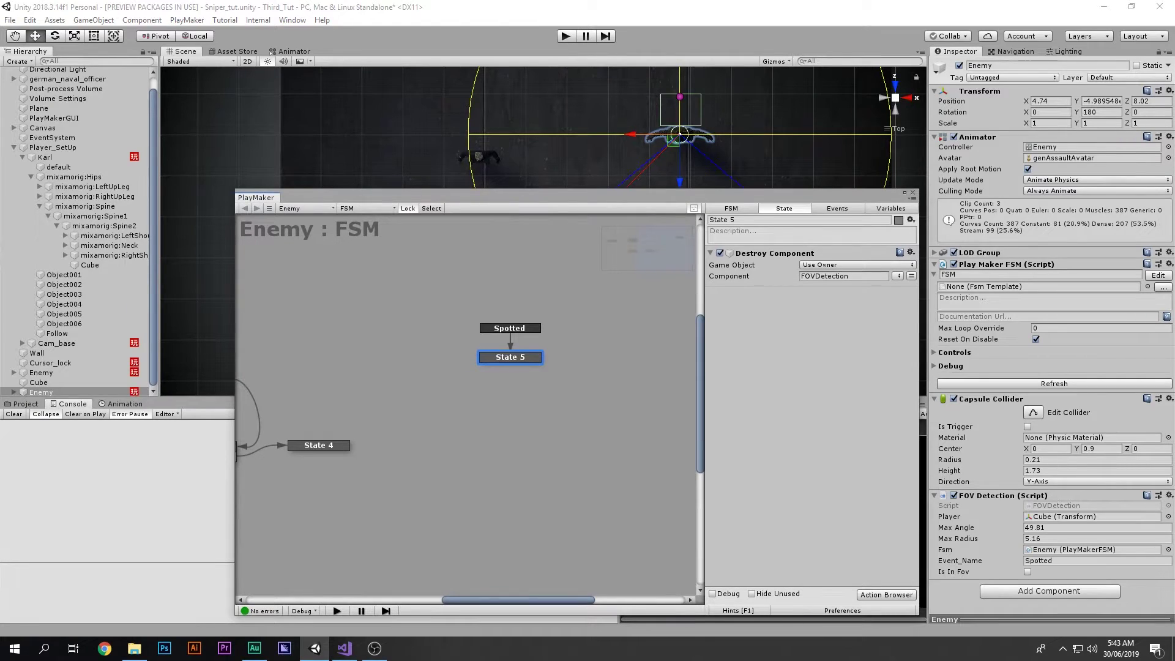
middle_click_drag(527, 398, 503, 395)
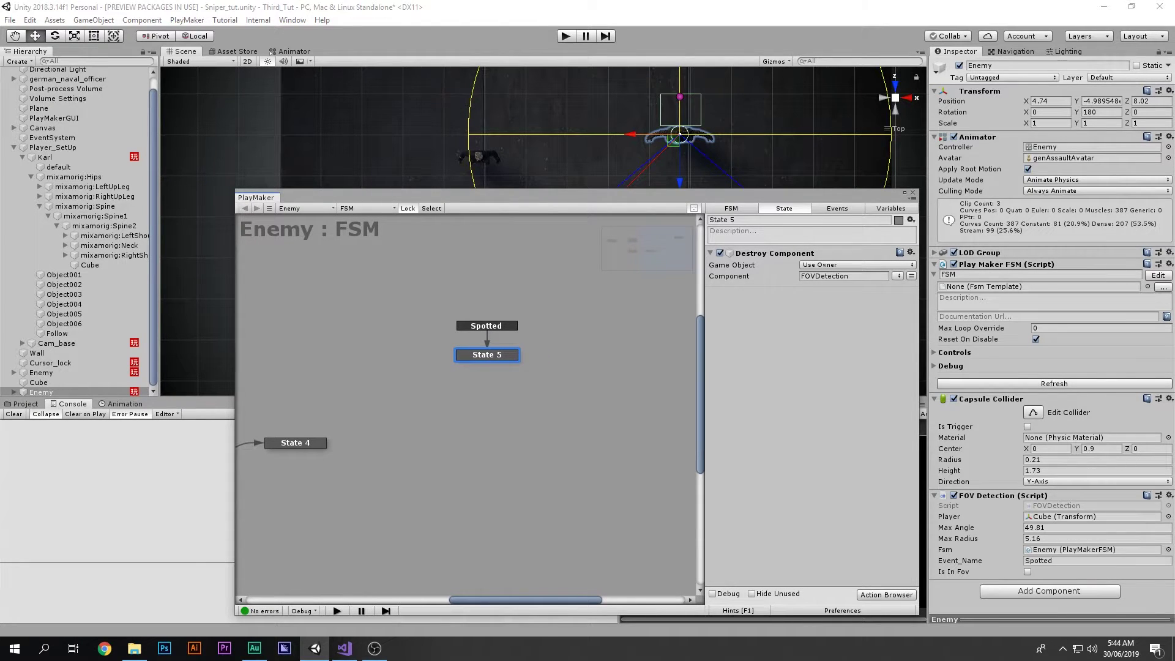
left_click(912, 193)
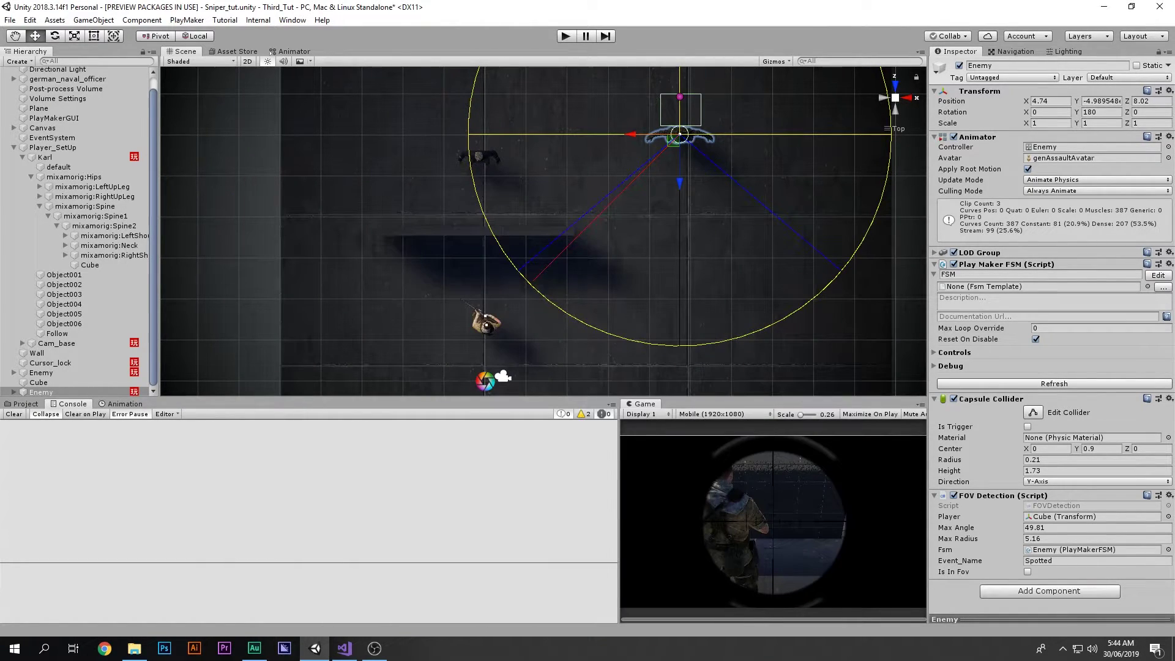
Open the Aim 1 animation from the project assets and examine its pose at frame 25, including from above
left_click(25, 403)
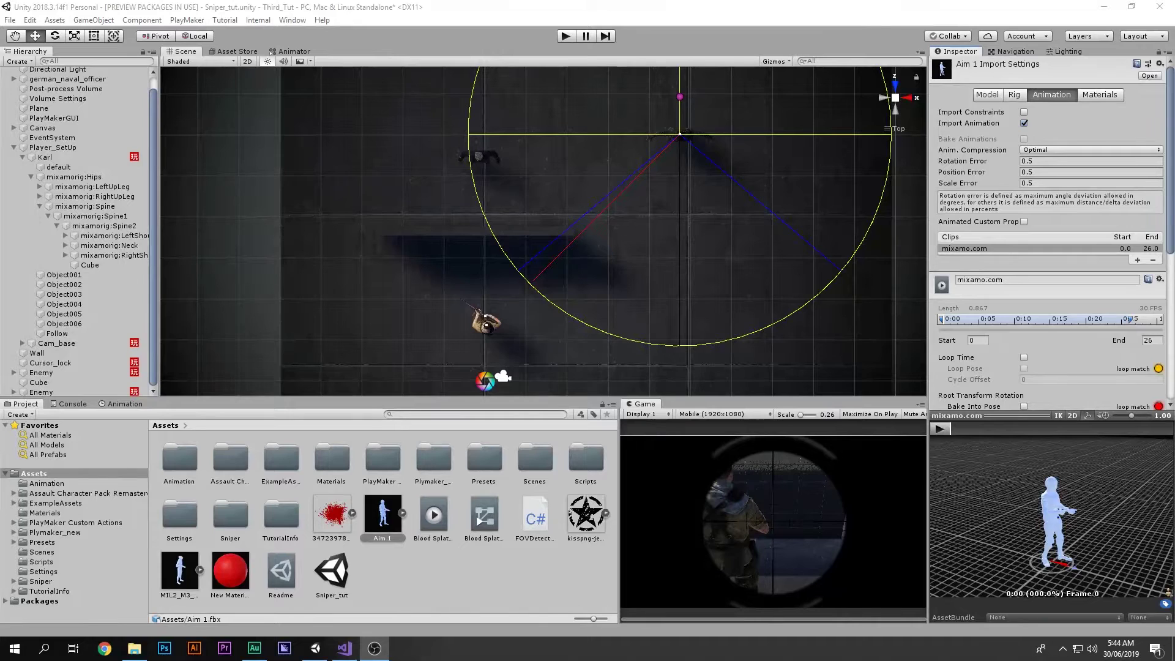
left_click_drag(1070, 520, 997, 513)
left_click_drag(952, 429, 1100, 429)
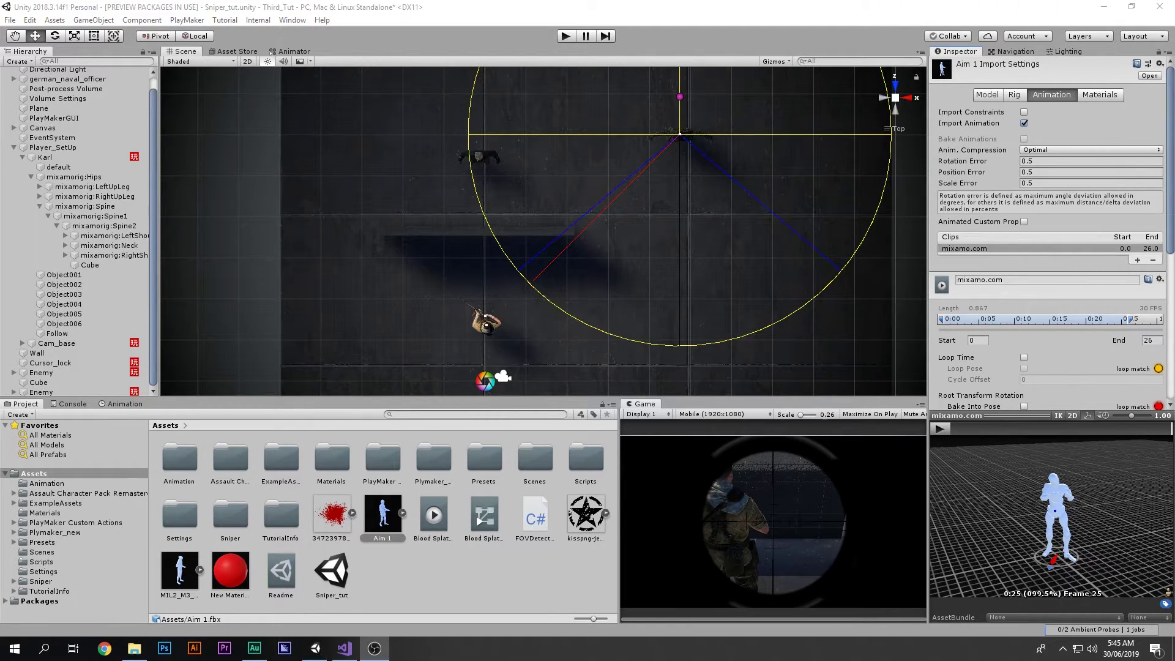
left_click_drag(1040, 508, 1074, 538)
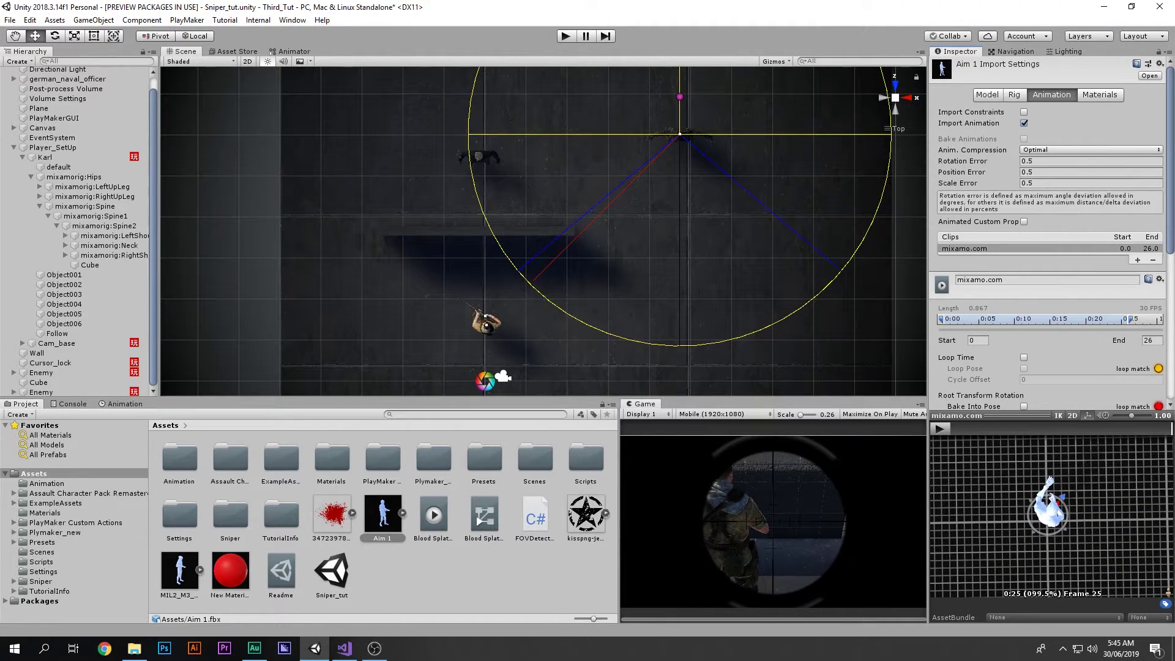
For the Aim 1 clip, return the Root Transform Position (Y) offset to 0 and set the Root Transform Rotation offset to about -7.15
scroll(1049, 244, "down", 3)
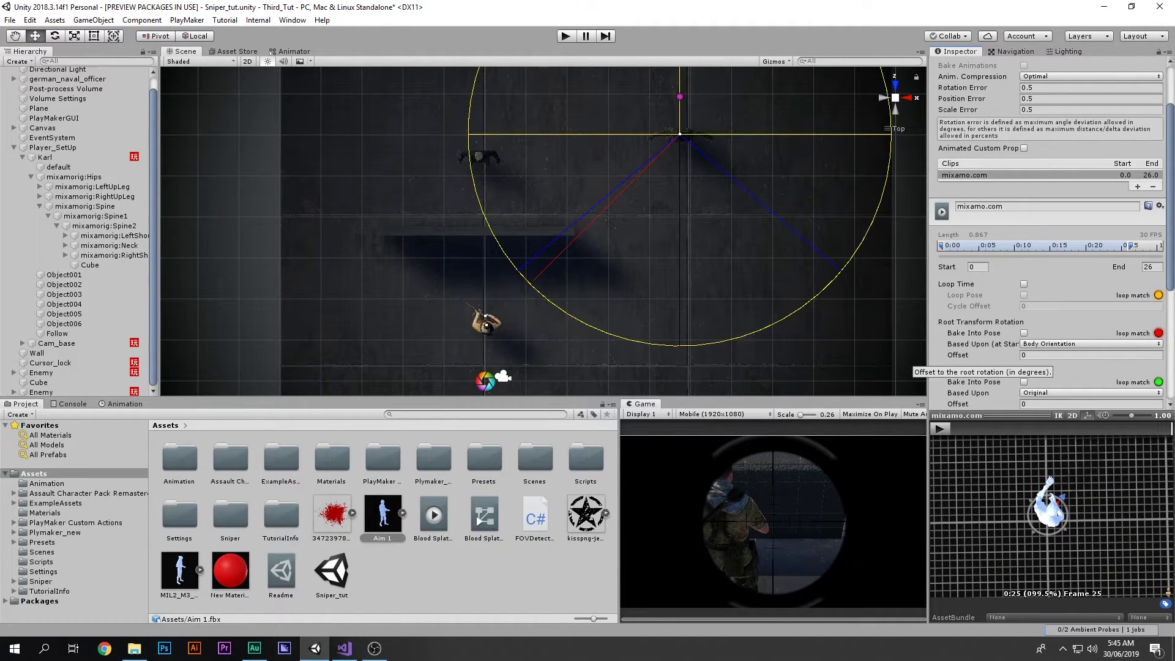
left_click_drag(957, 404, 978, 404)
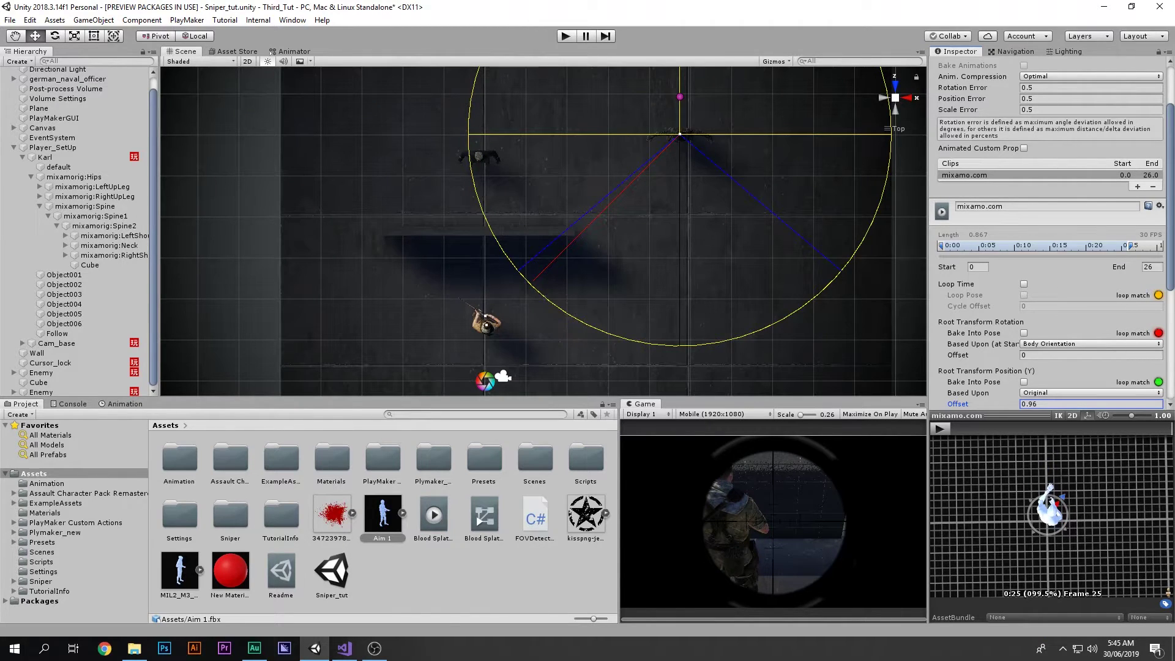
type("0")
left_click(959, 355)
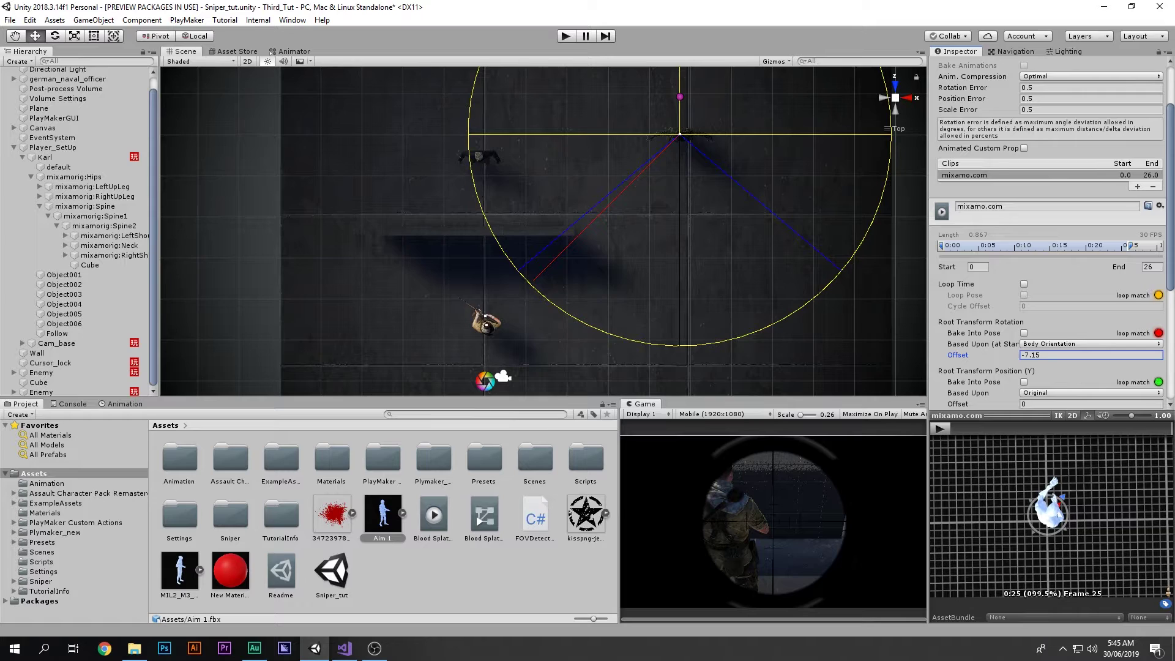
key("Return")
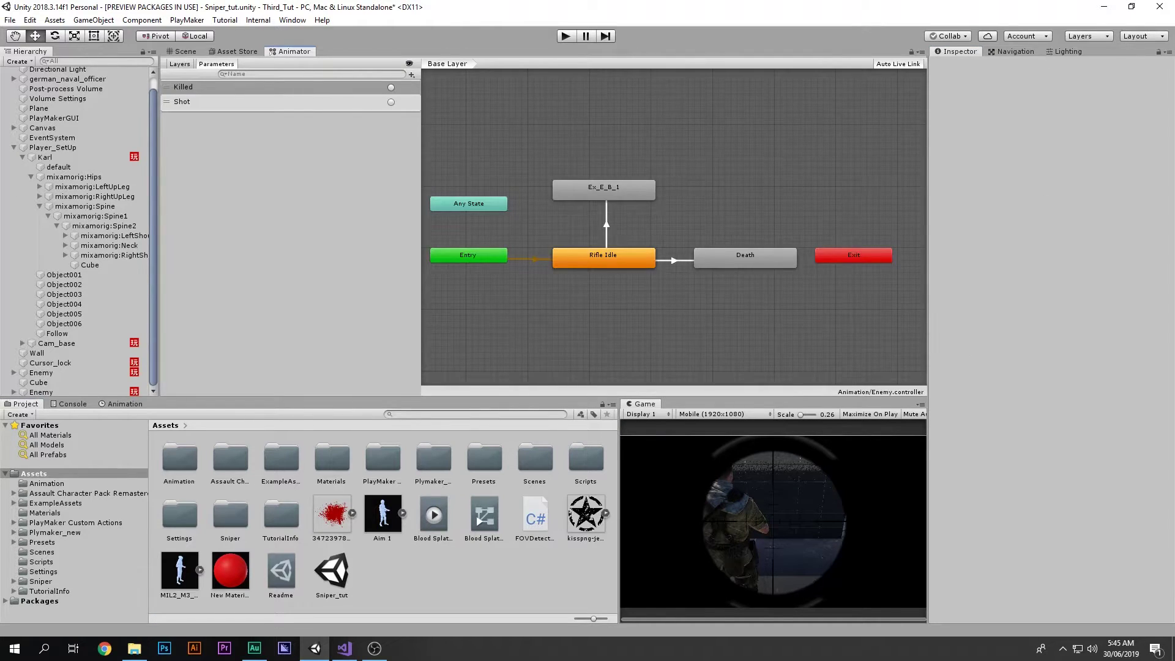
Add the Aim 1 animation to the Enemy animator as a state named Aim, placed above Death
scroll(439, 199, "down", 3)
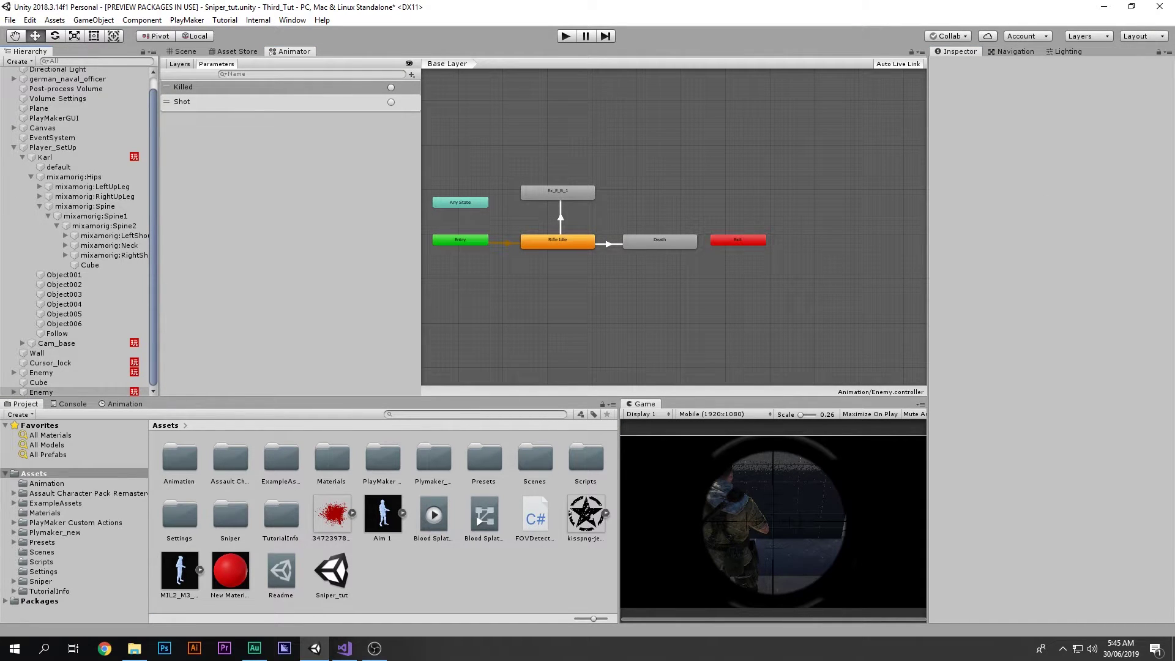
left_click(41, 392)
left_click_drag(383, 514, 673, 186)
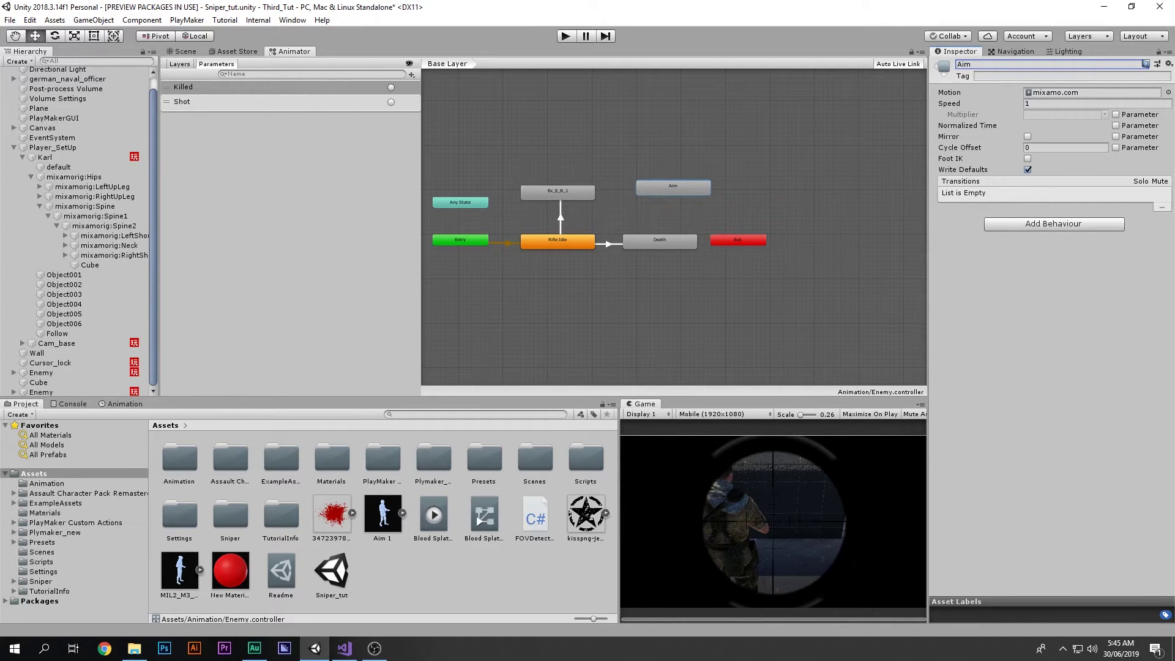
scroll(642, 170, "up", 4)
middle_click_drag(642, 171, 681, 141)
left_click_drag(734, 171, 775, 171)
Create a transition from Rifle Idle to the Aim state
left_click(637, 147)
left_click(533, 264)
right_click(553, 268)
left_click(581, 275)
left_click(752, 174)
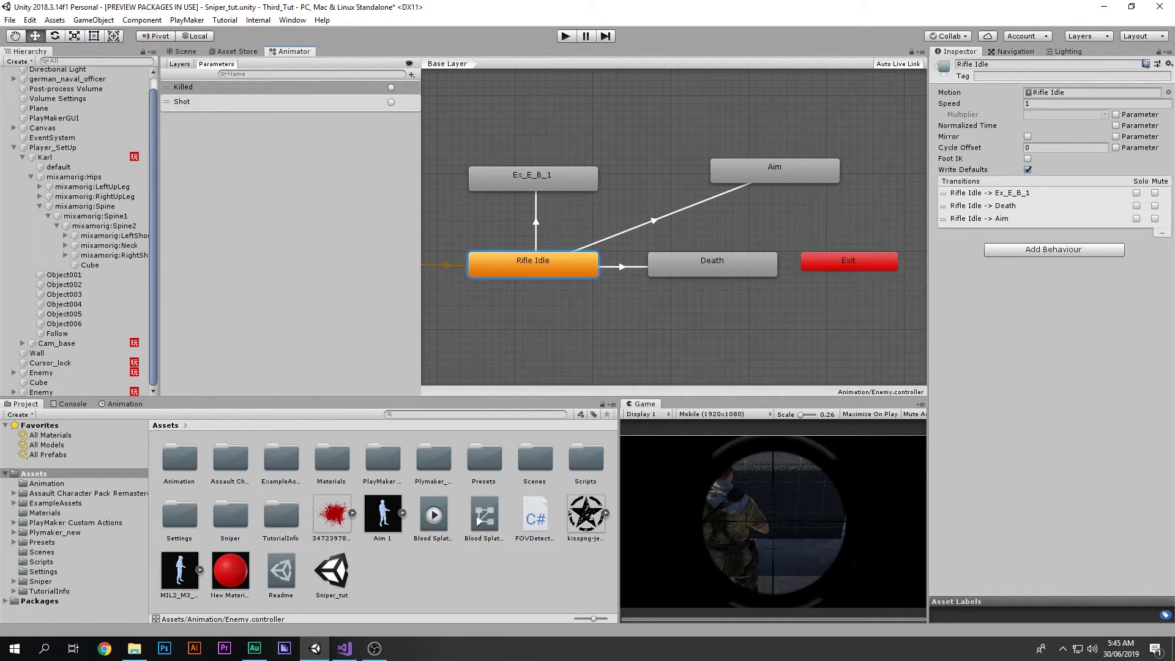
Add a trigger parameter named Spotted to the Enemy animator, with the Rifle Idle to Aim transition selected
left_click(654, 220)
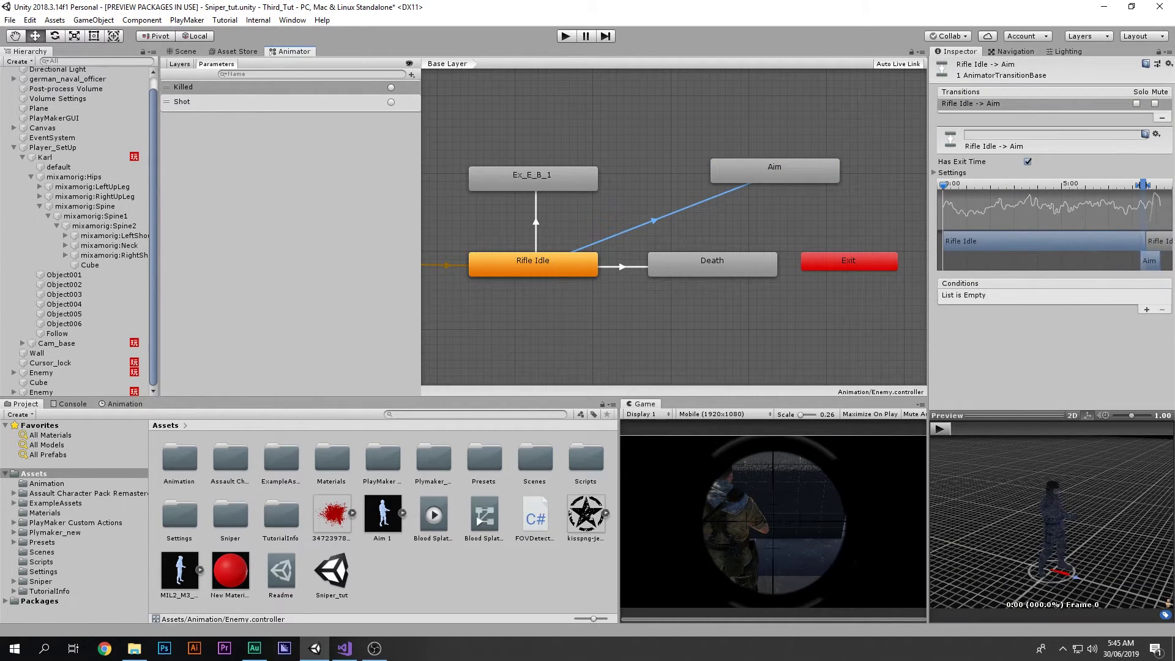
left_click(411, 74)
left_click(438, 130)
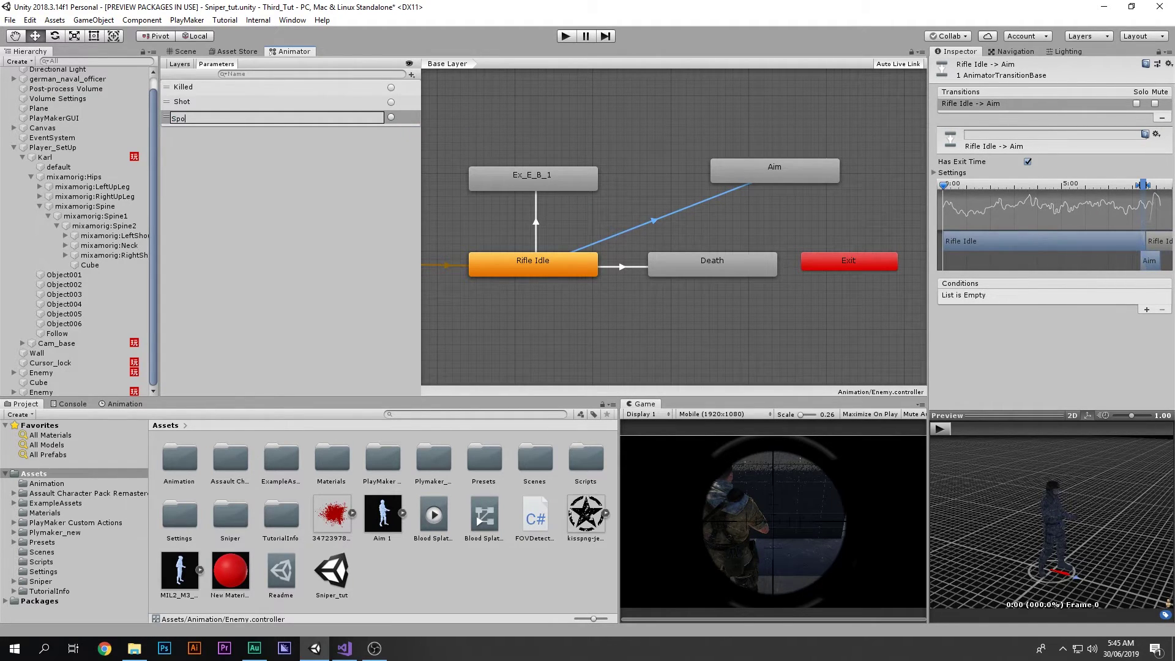
type("Spotter")
key("Return")
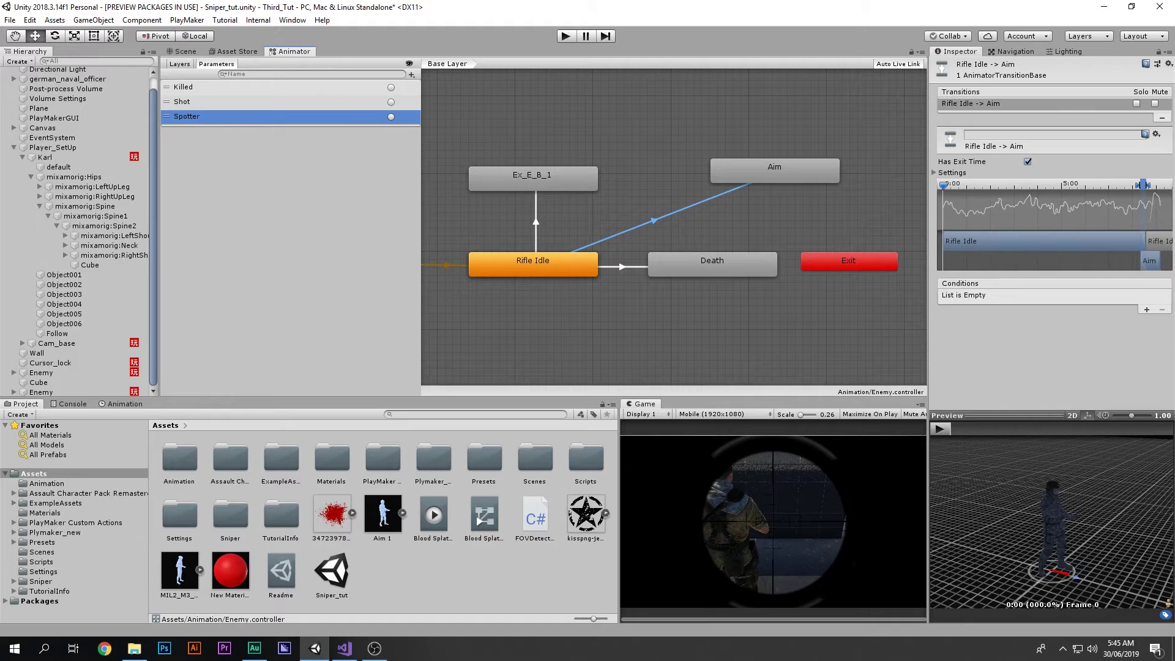
left_click(187, 117)
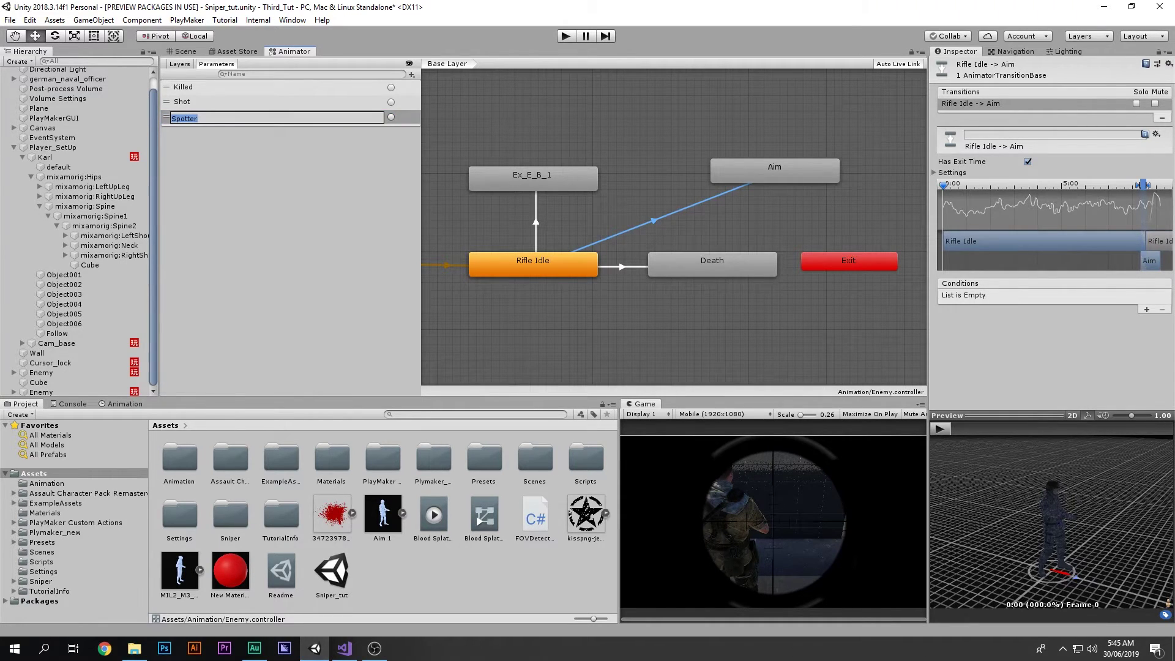
type("d")
key("Return")
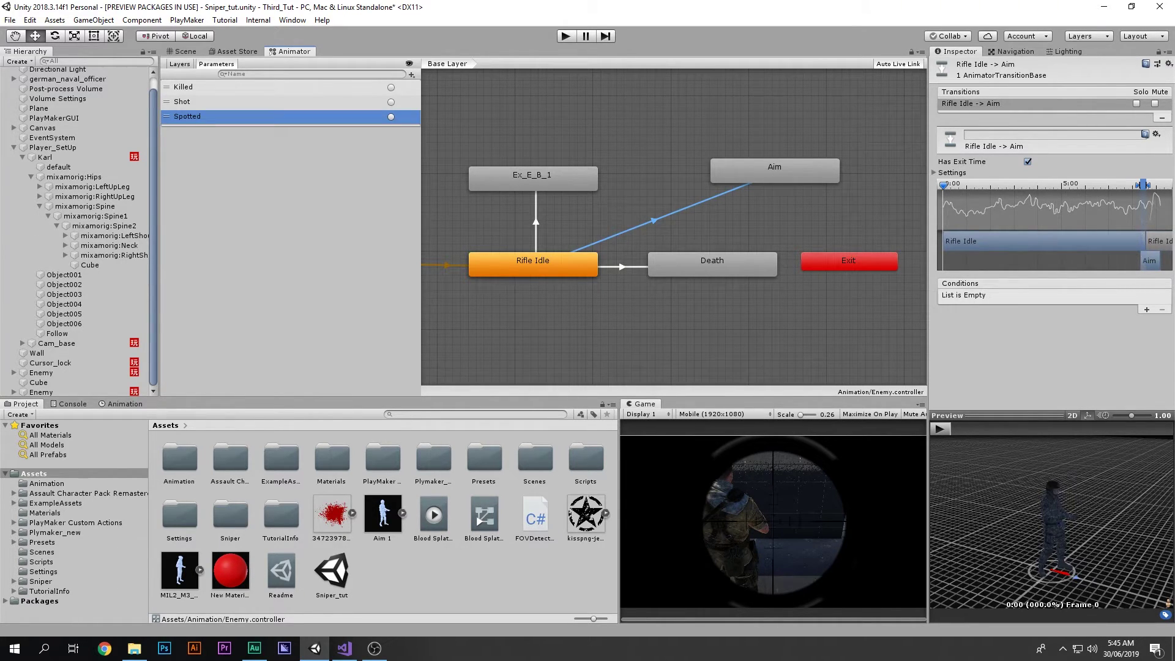
Give the Rifle Idle to Aim transition the condition Spotted and turn off Has Exit Time
left_click(1147, 310)
left_click(1003, 296)
left_click(978, 356)
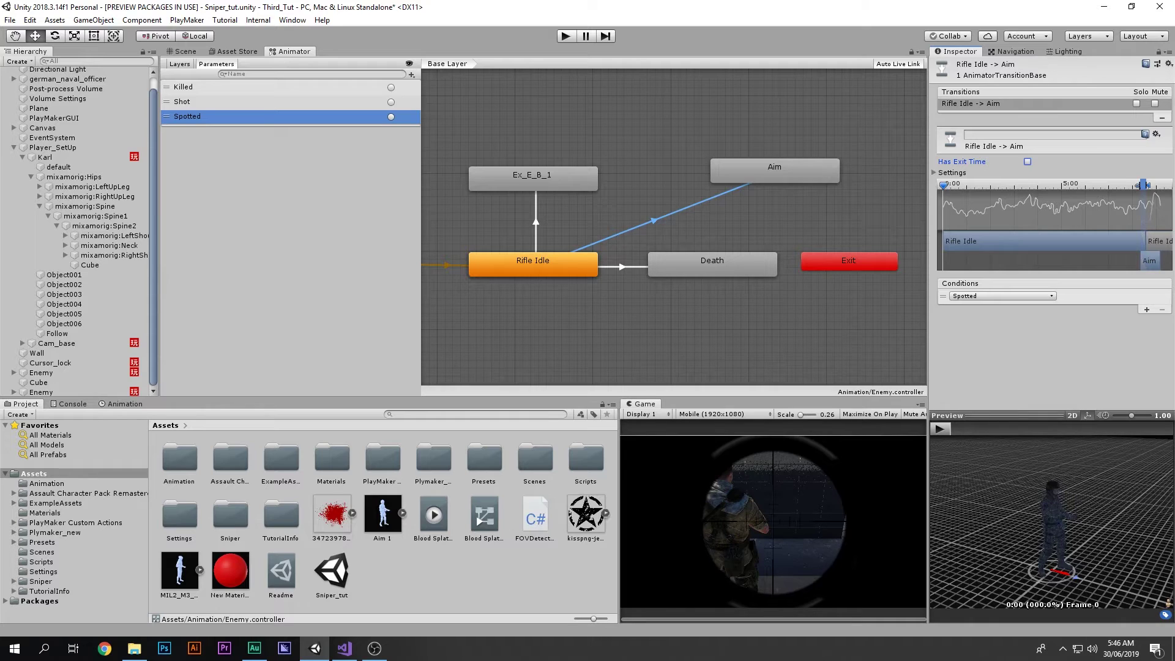
Shift the Aim animator state slightly left, and move State 5 with its Spotted event below State 1 in the Enemy's PlayMaker FSM
left_click_drag(774, 170, 766, 170)
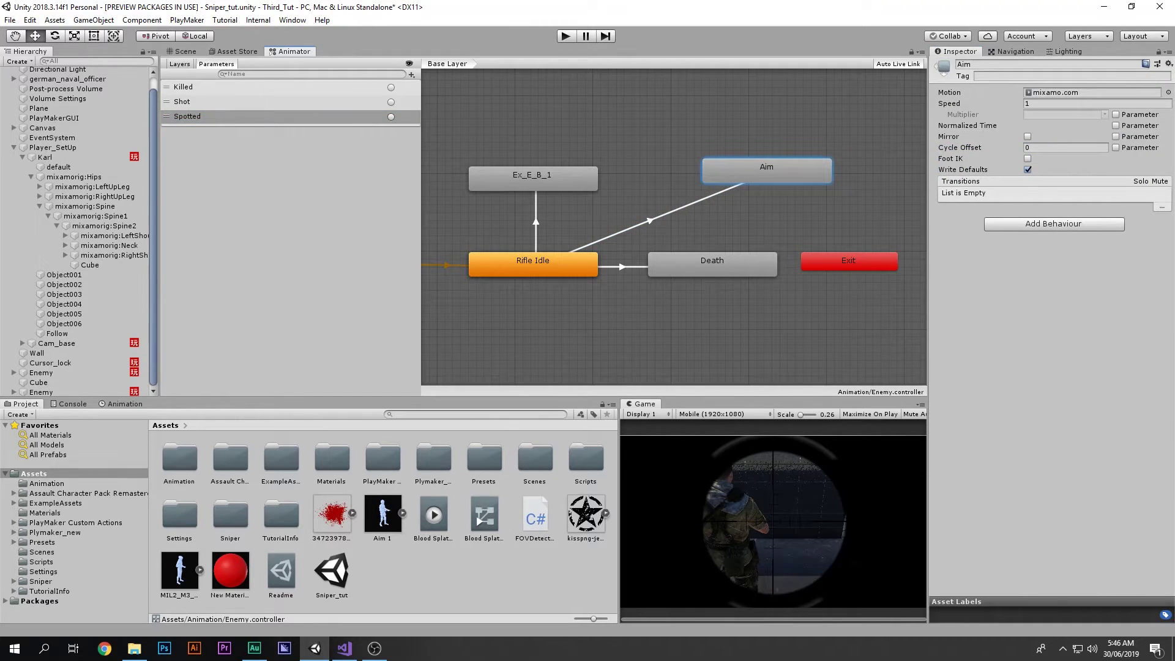
left_click(184, 51)
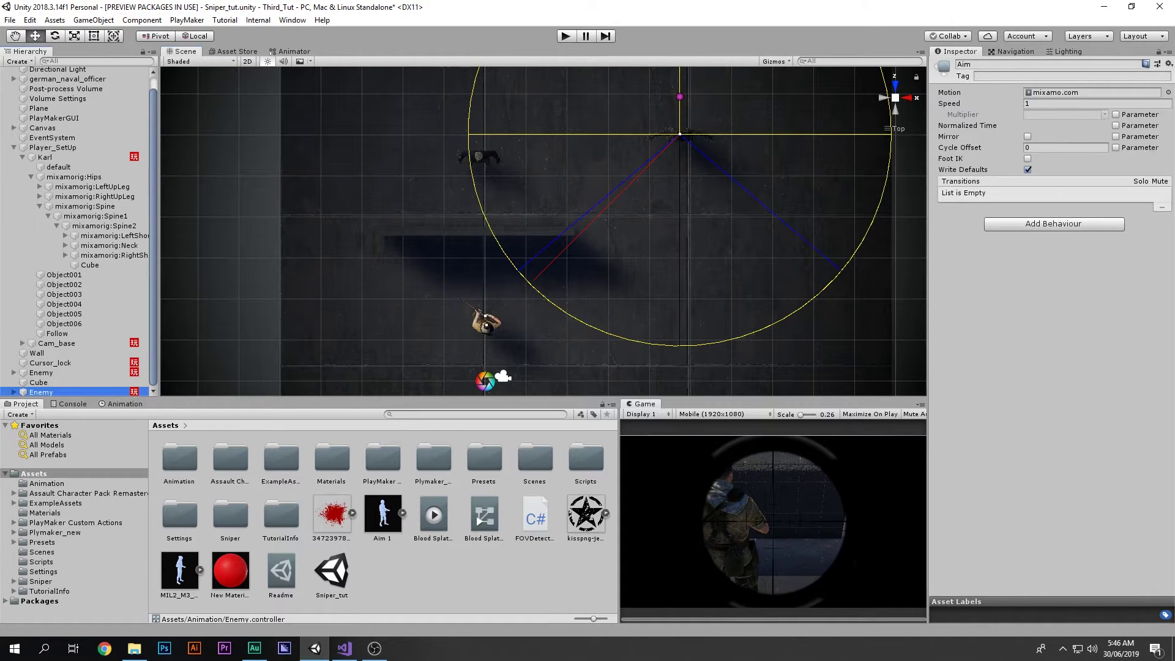
left_click(42, 392)
left_click(1149, 275)
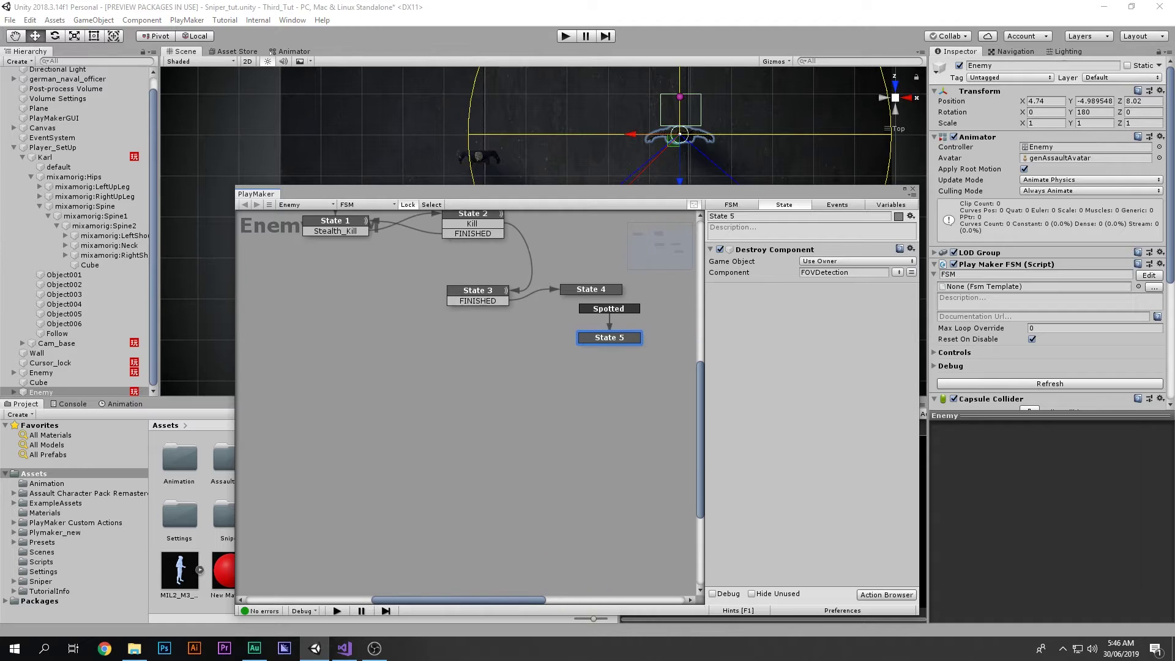
left_click_drag(609, 338, 293, 323)
middle_click_drag(369, 368, 445, 395)
Add a Set Animator Bool action to State 5 with the parameter Spotted and Value enabled
right_click(445, 394)
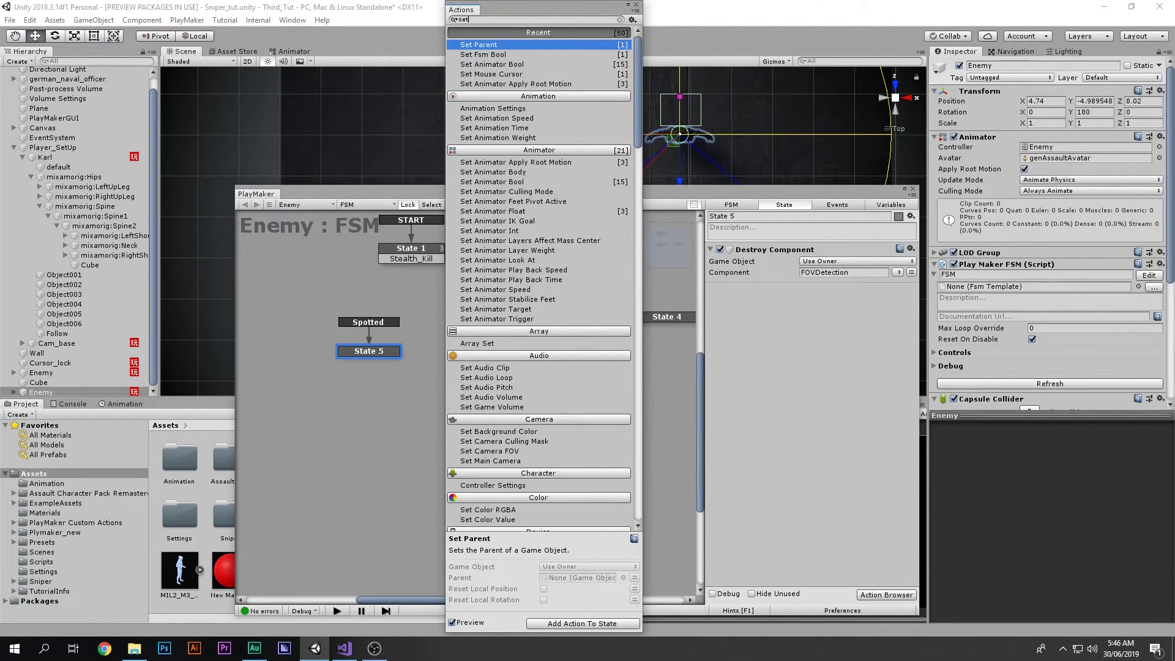
double_click(492, 64)
left_click(636, 5)
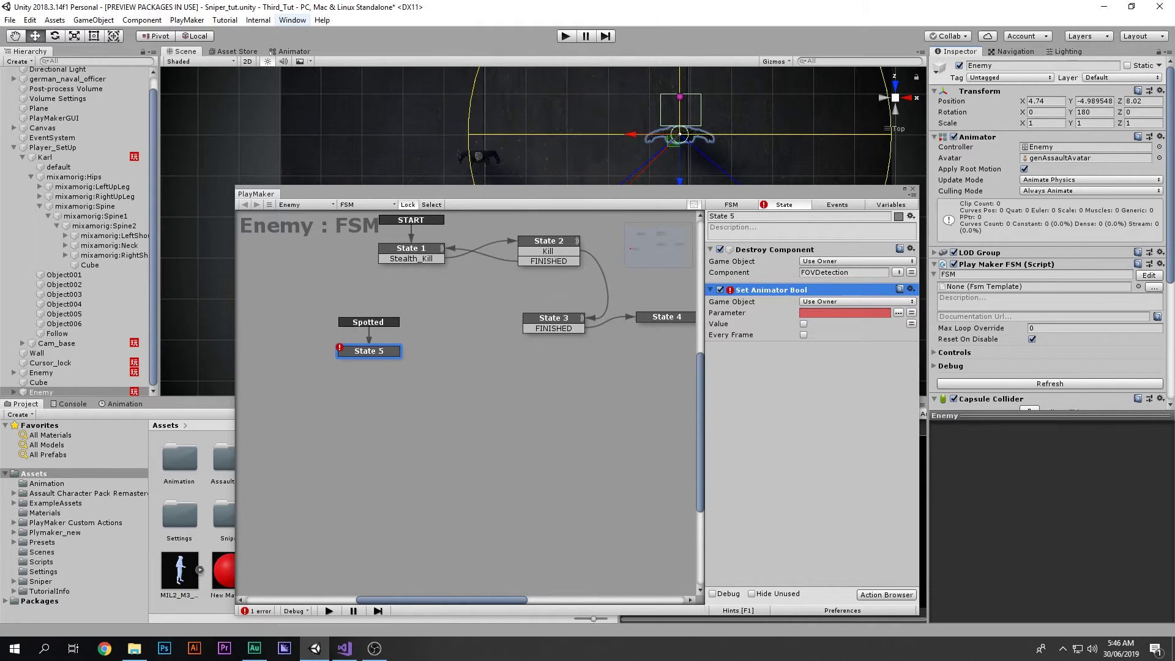
left_click(292, 51)
left_click(844, 313)
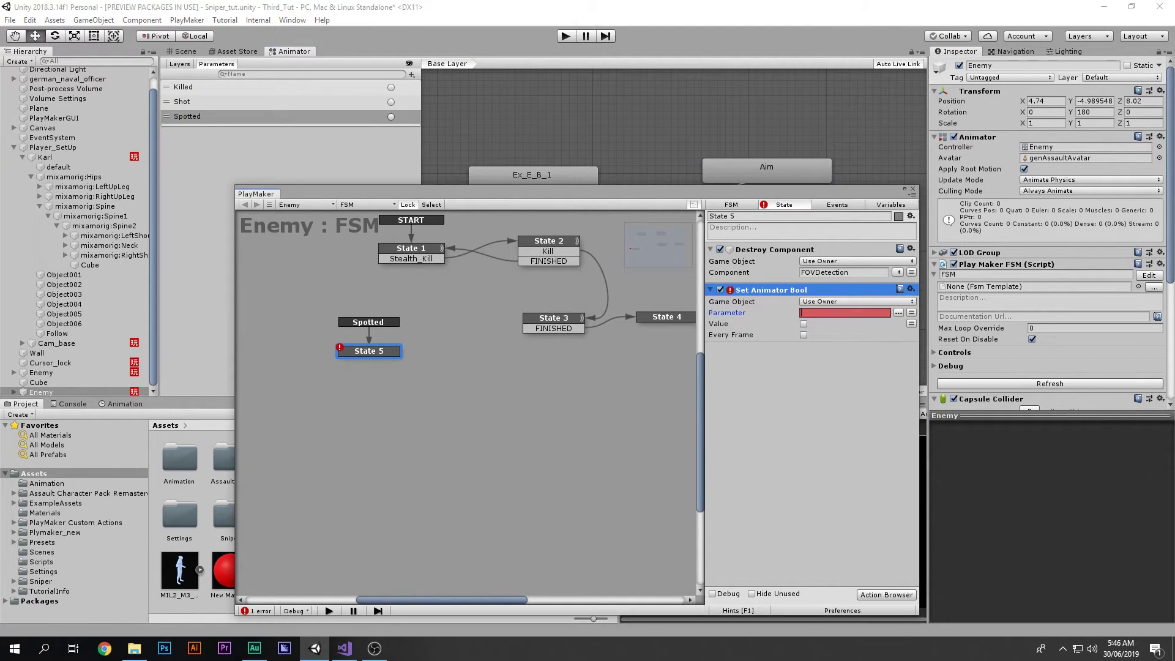
type("Spotted")
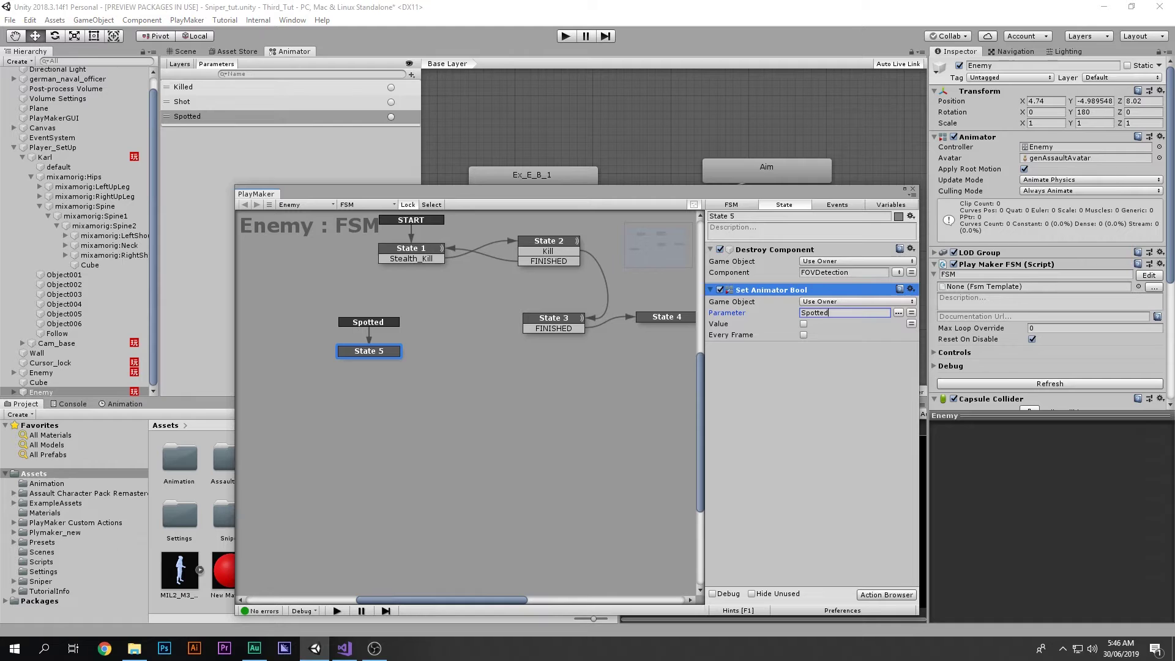
left_click(803, 323)
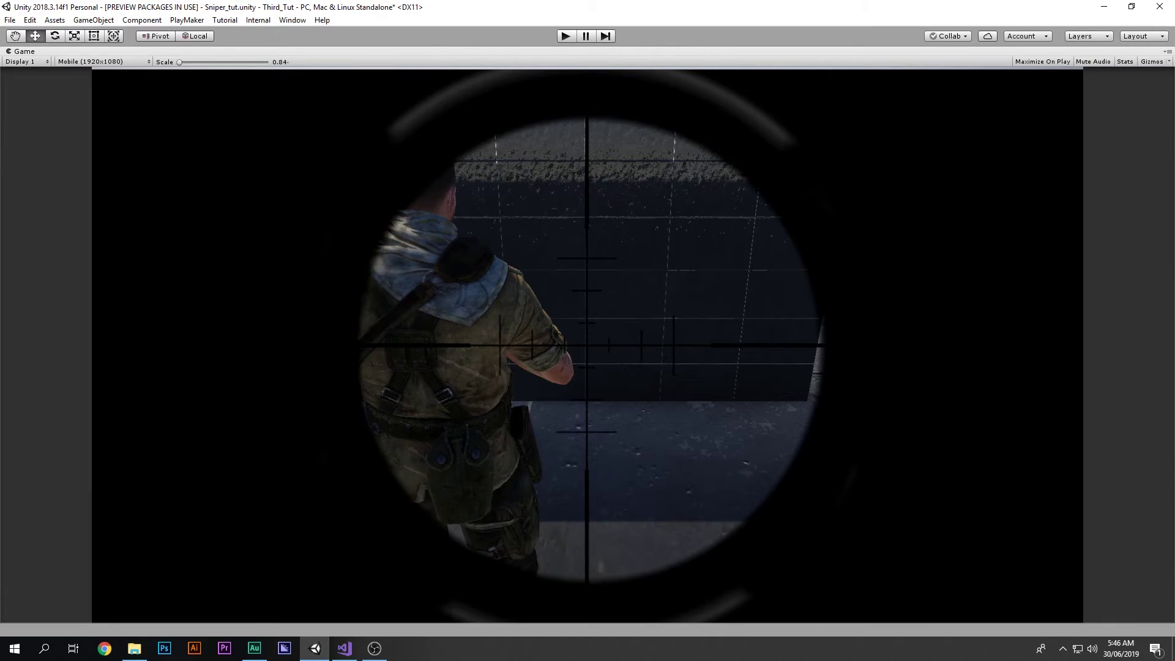
Run the game and walk the player from behind the enemy into its field of view to test the spotting reaction
key("ctrl+p")
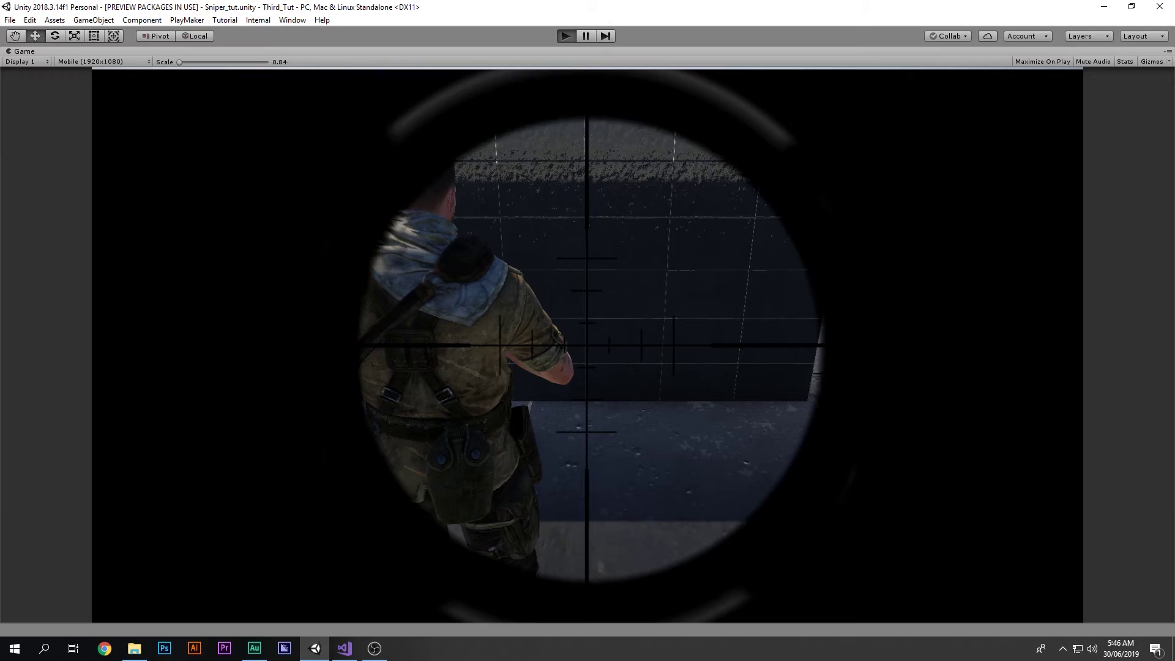
key("ctrl+p")
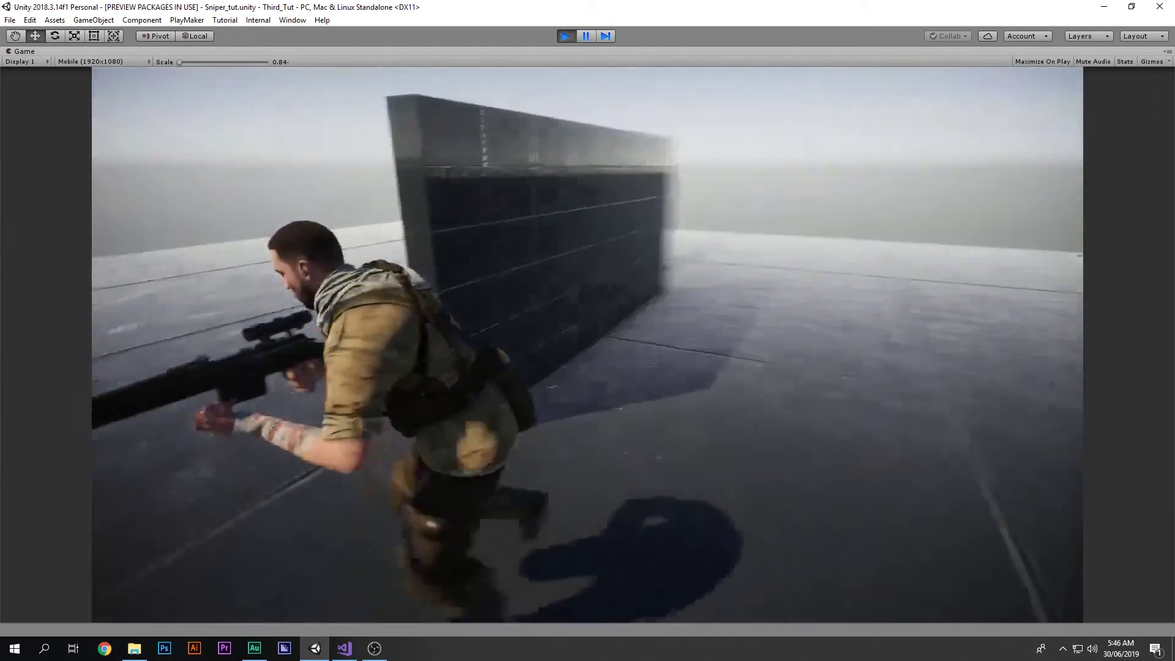
key("w")
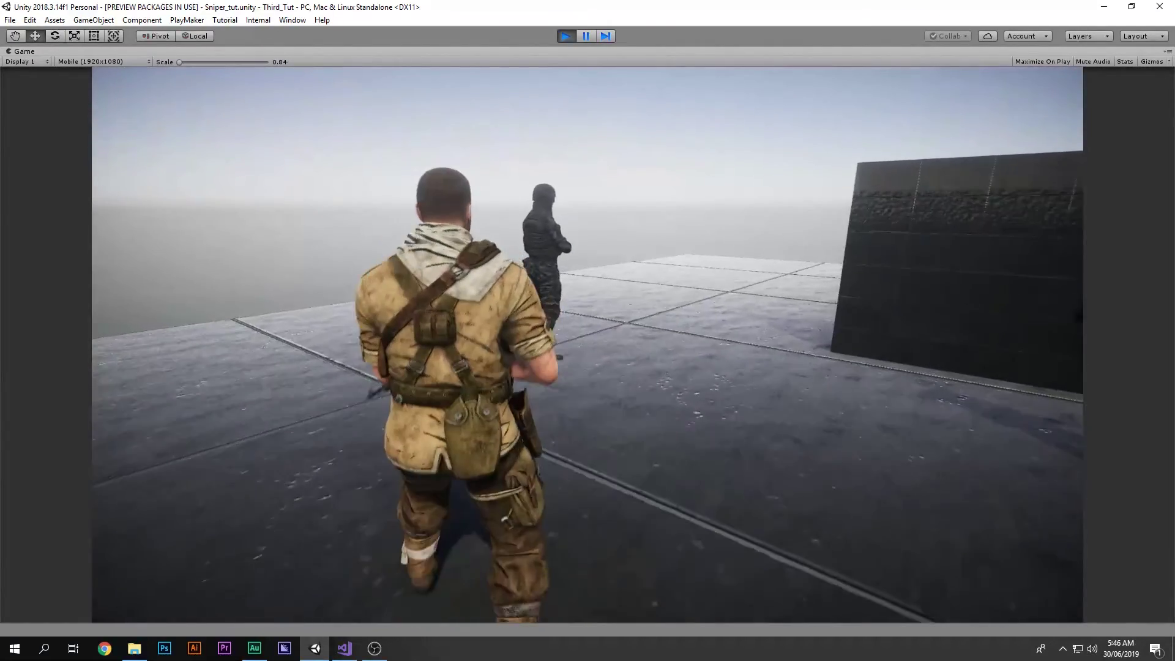
key("w")
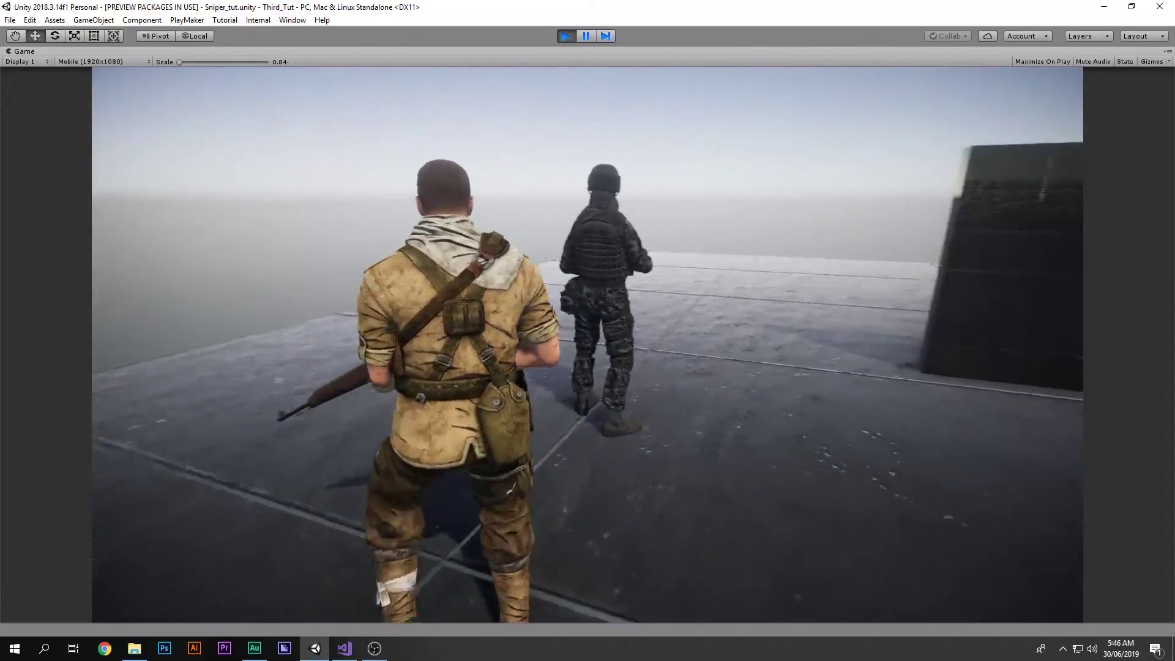
key("s")
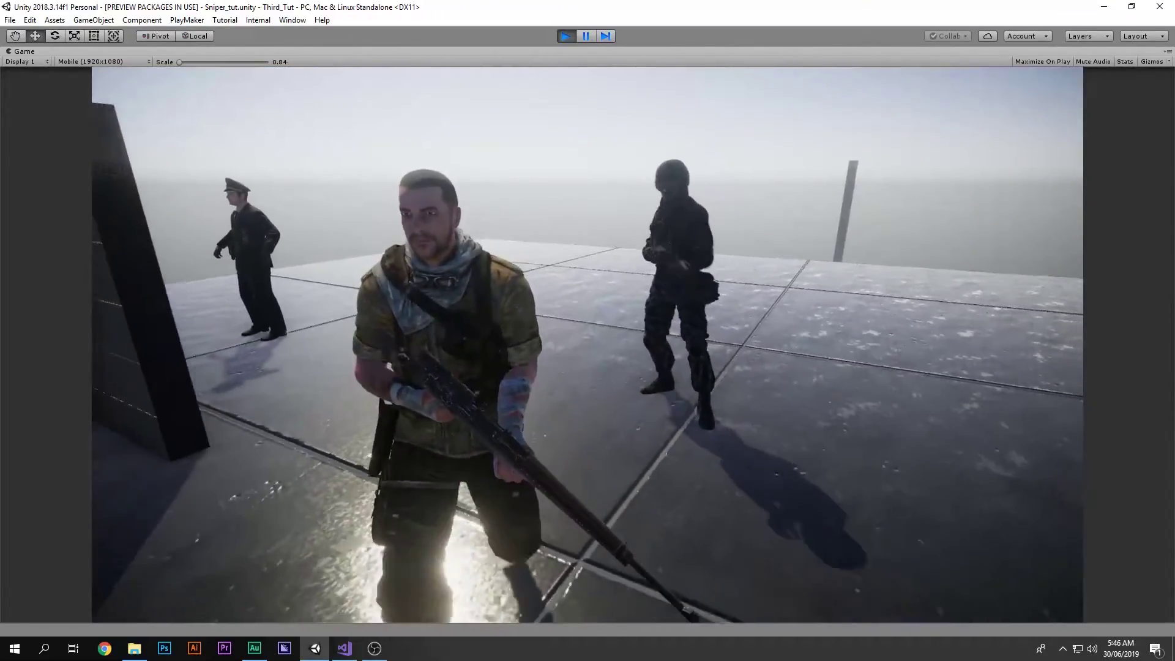
key("w")
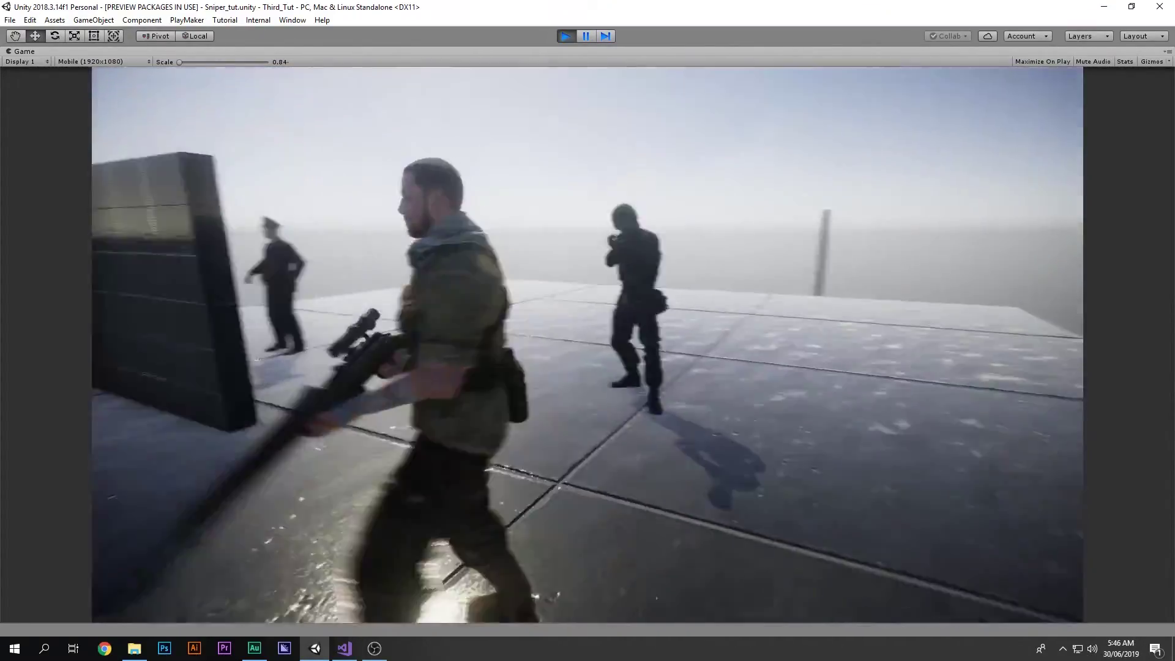
key("d")
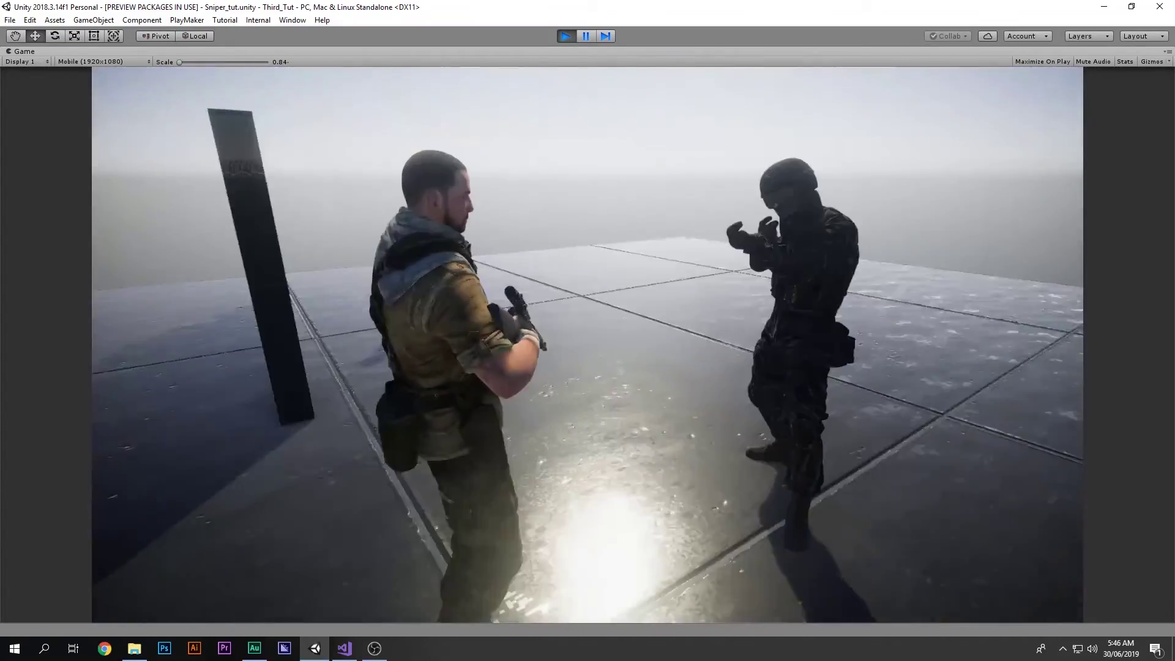
Circle the player around the spotted enemy to examine its Aim animation from several sides
key("a")
key("w")
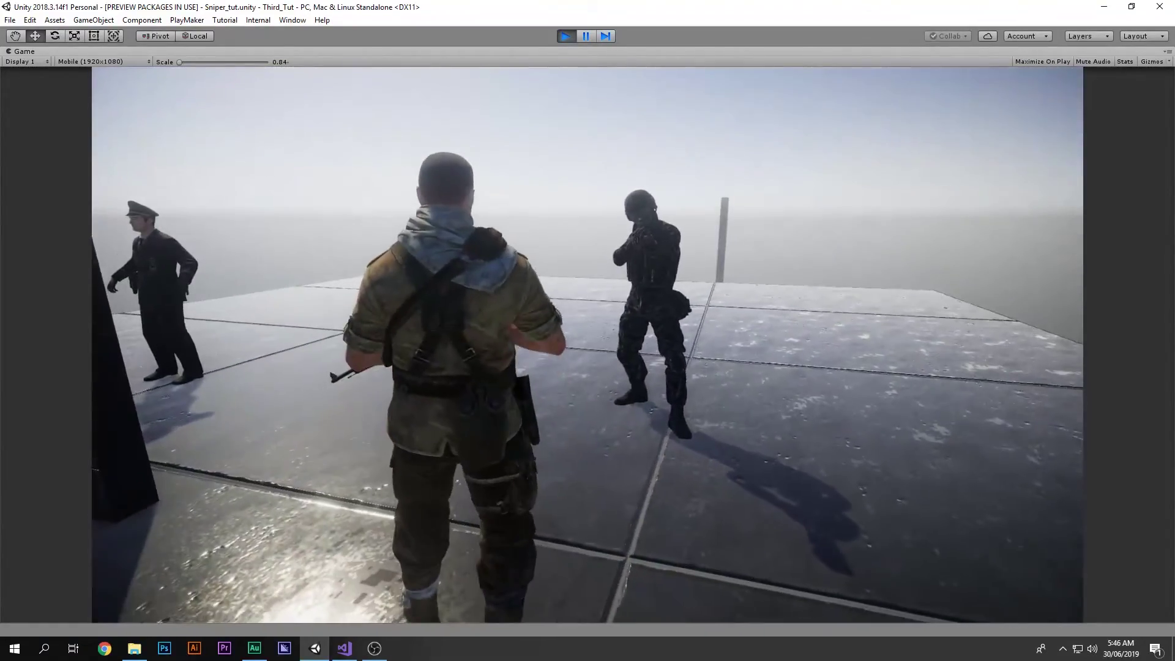
key("s")
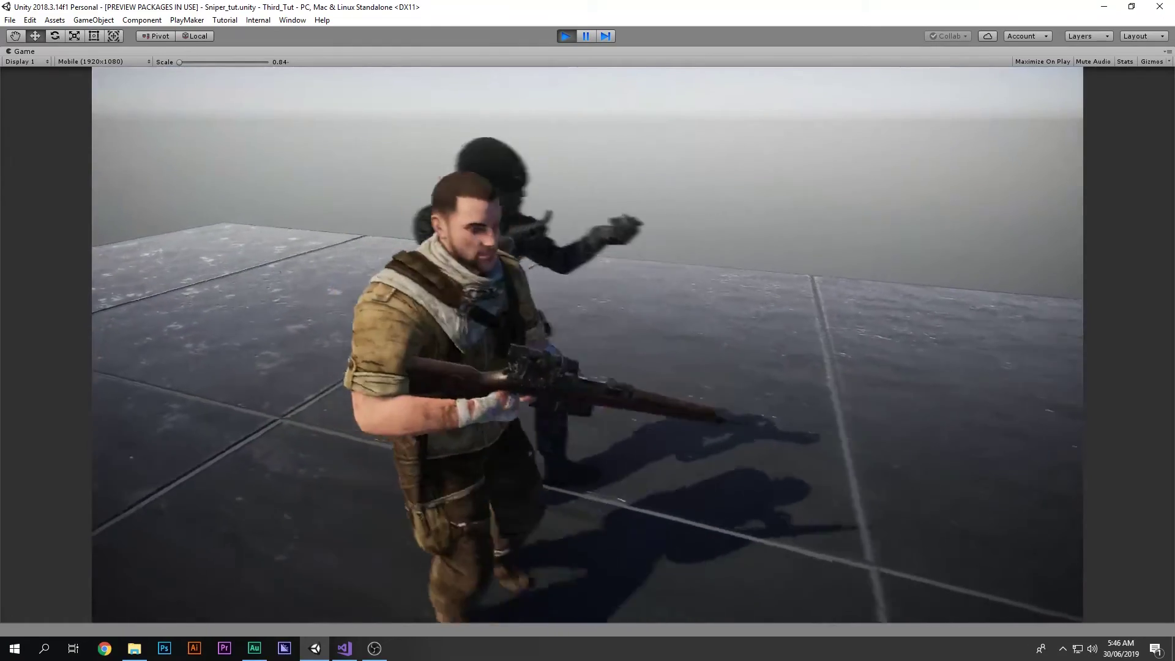
key("w")
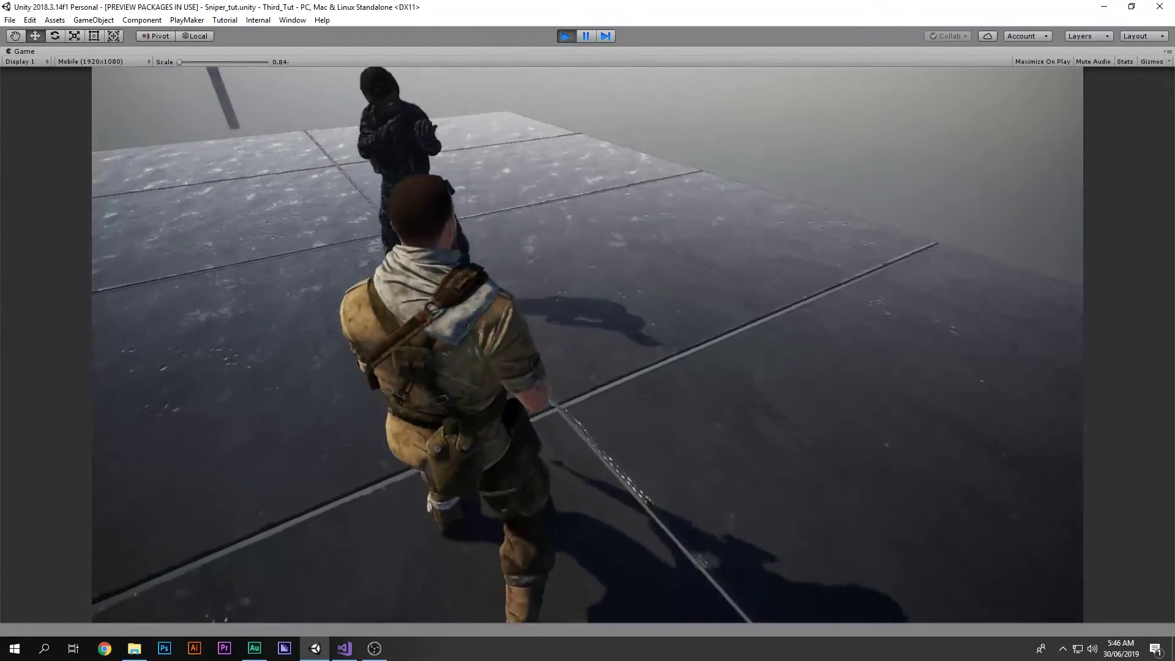
key("d")
key("a")
key("s")
key("w")
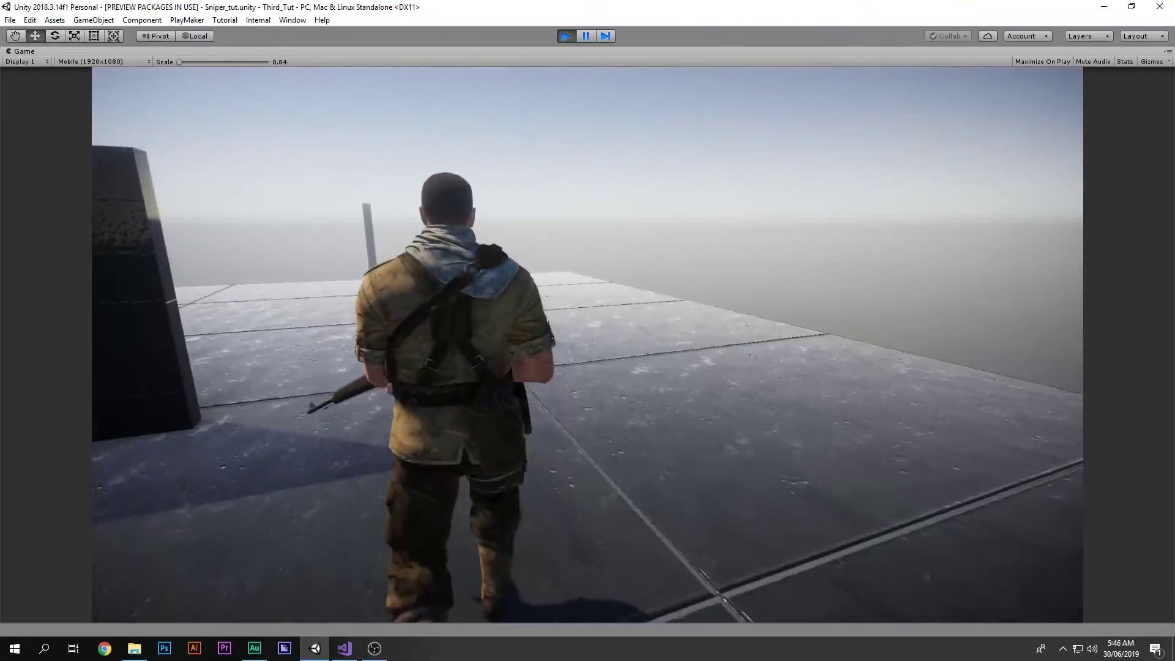
Move the player away from the enemy and view it through the sniper scope
key("d")
key("w")
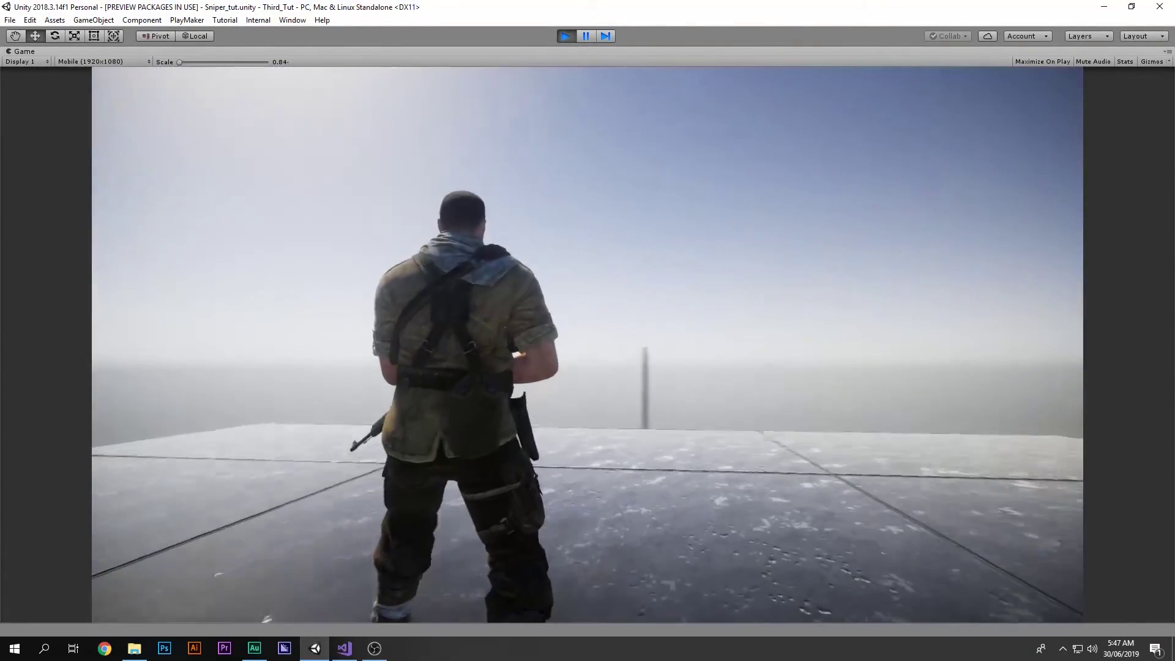
right_click(587, 345)
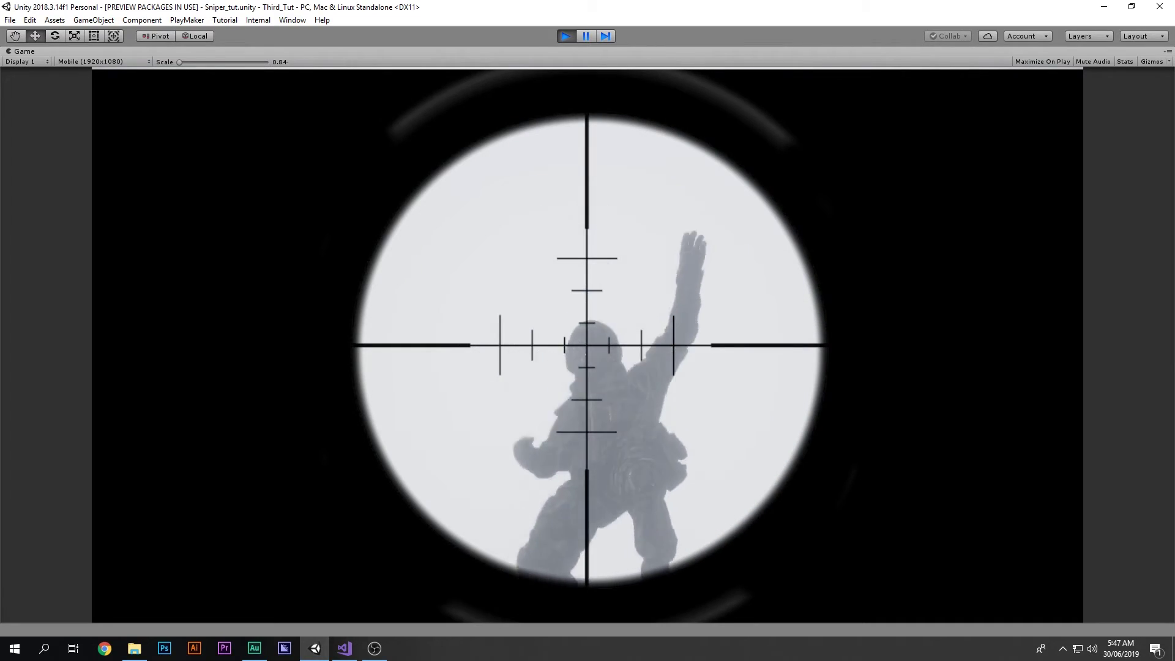
right_click(588, 345)
Walk the player behind the enemy and back in front of it to check whether the Aim pose follows the player
key("w")
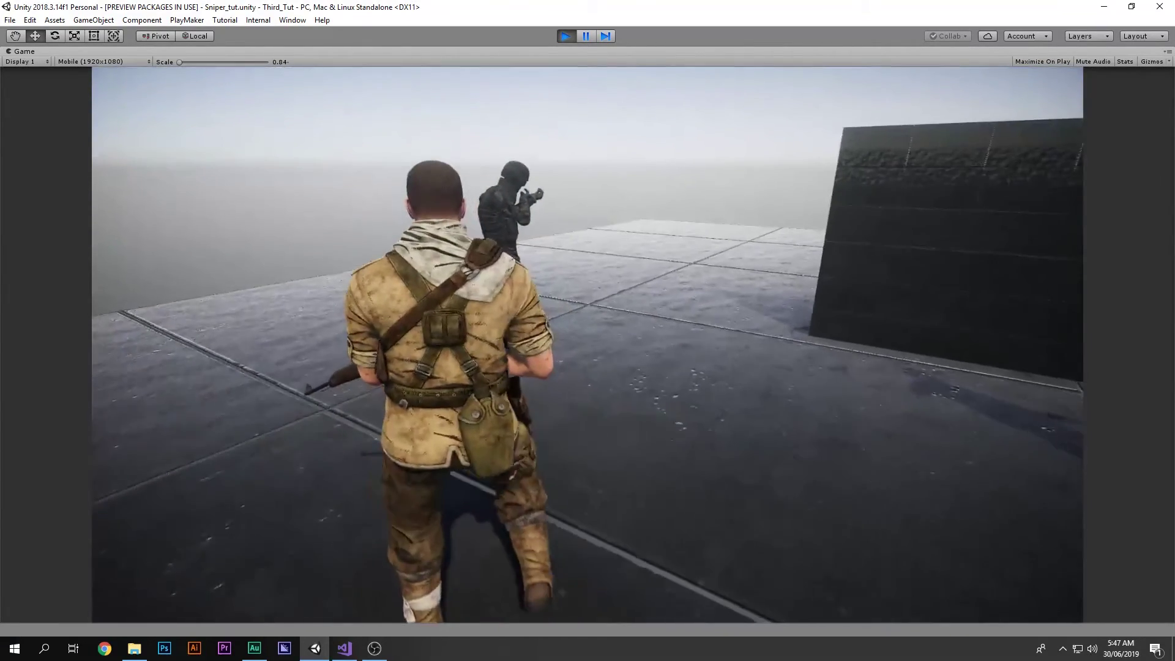
key("a")
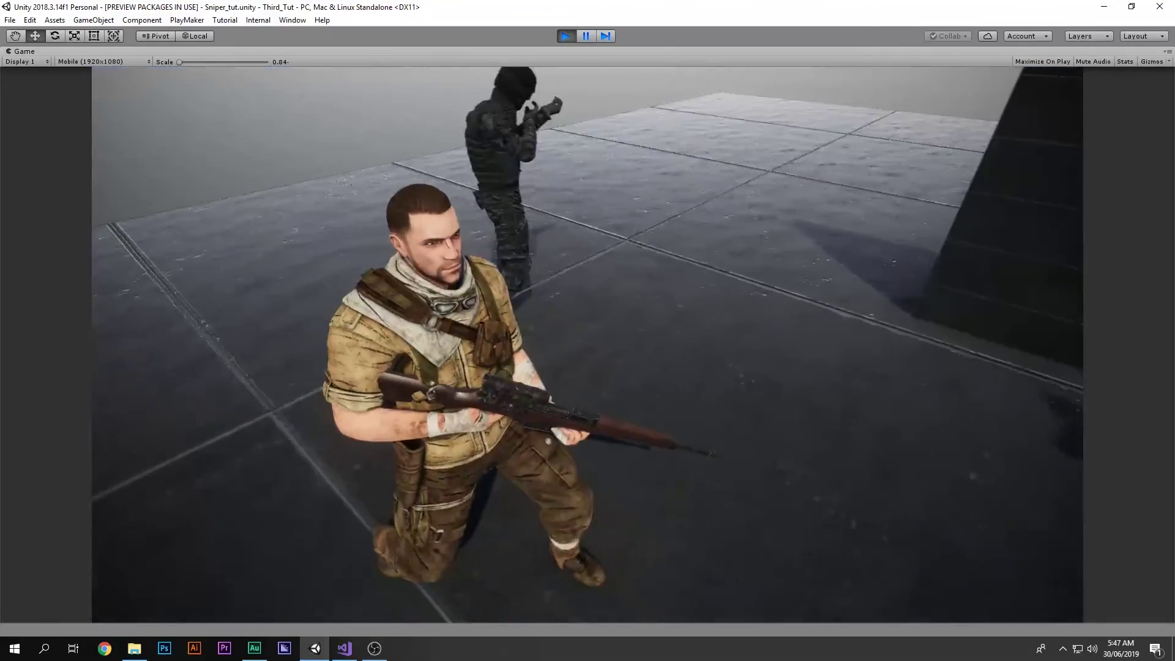
key("w")
key("s")
key("a")
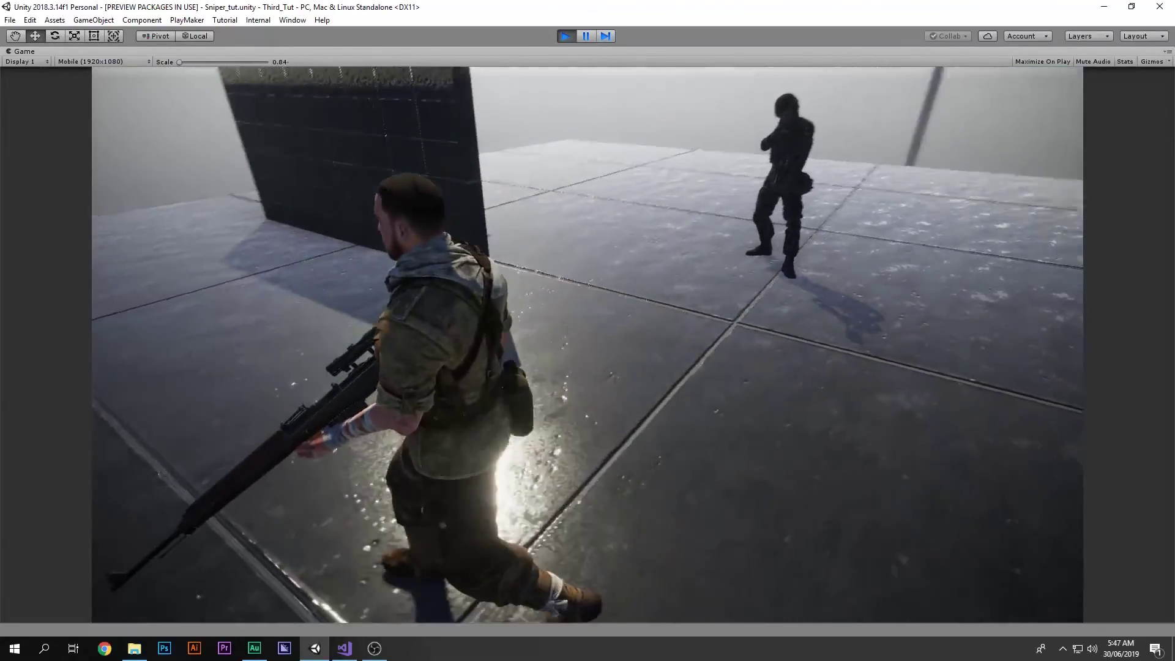
key("w")
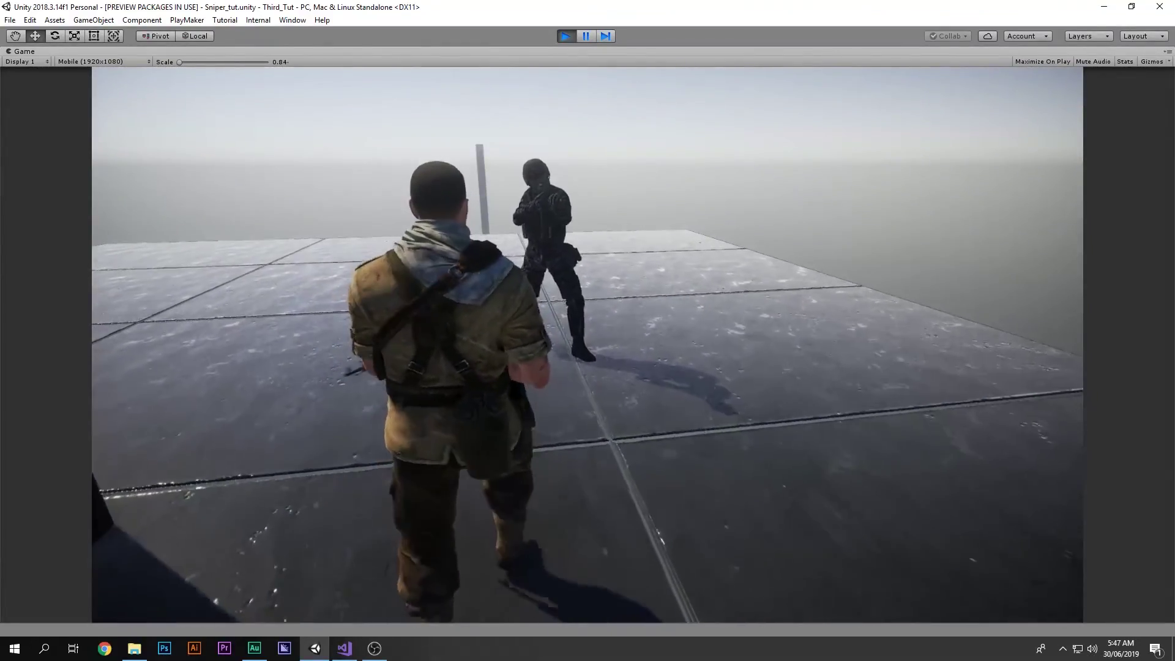
key("s")
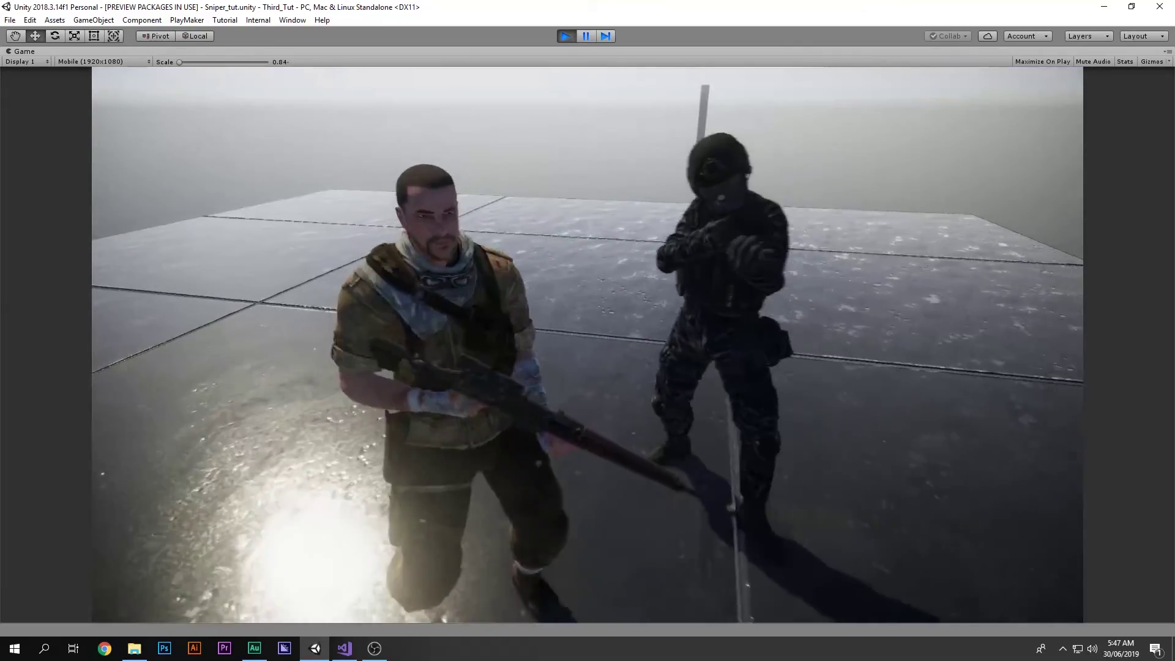
key("w")
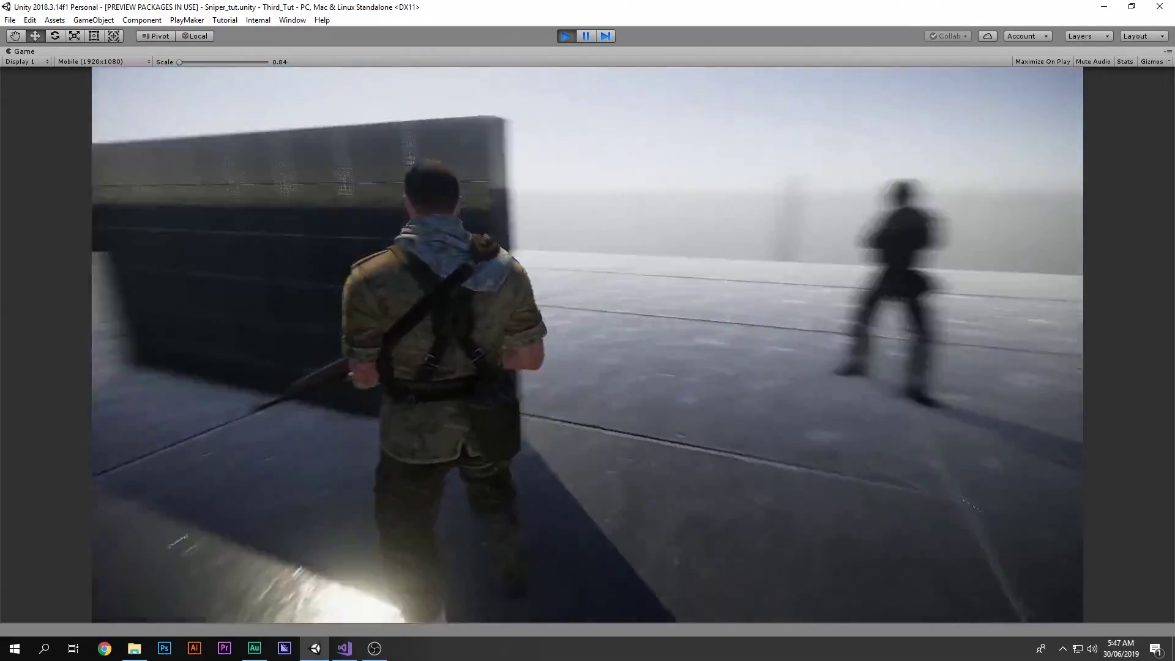
Check the sniper scope at close range and walk the player around the enemy and past the naval officer
key("d")
right_click(587, 345)
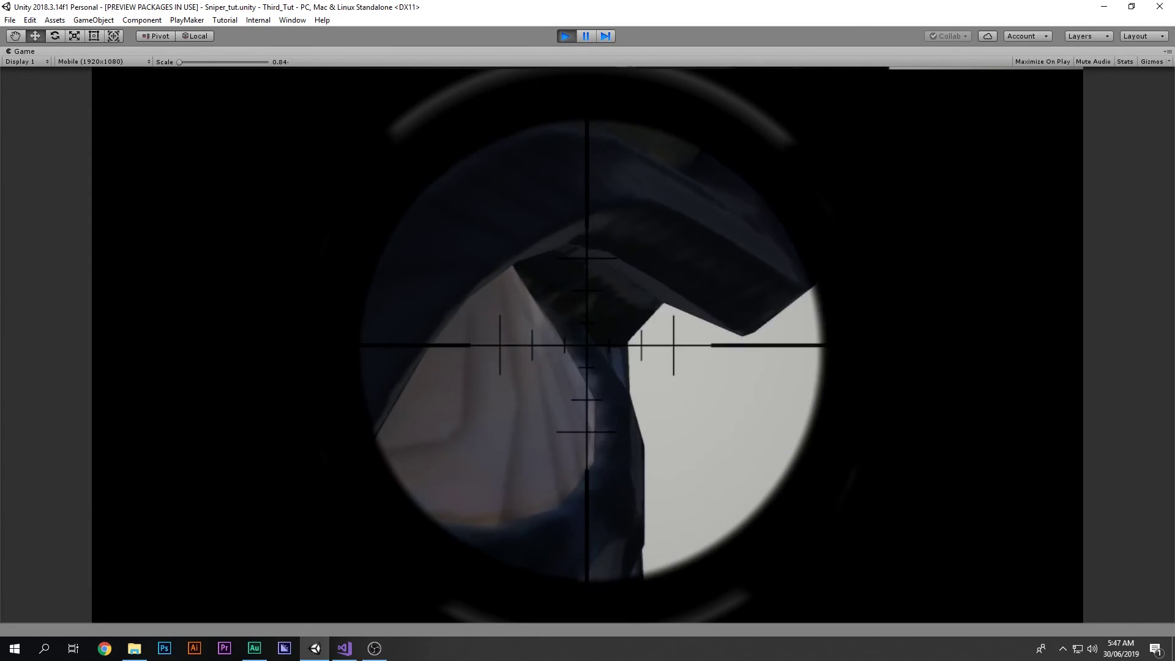
key("w")
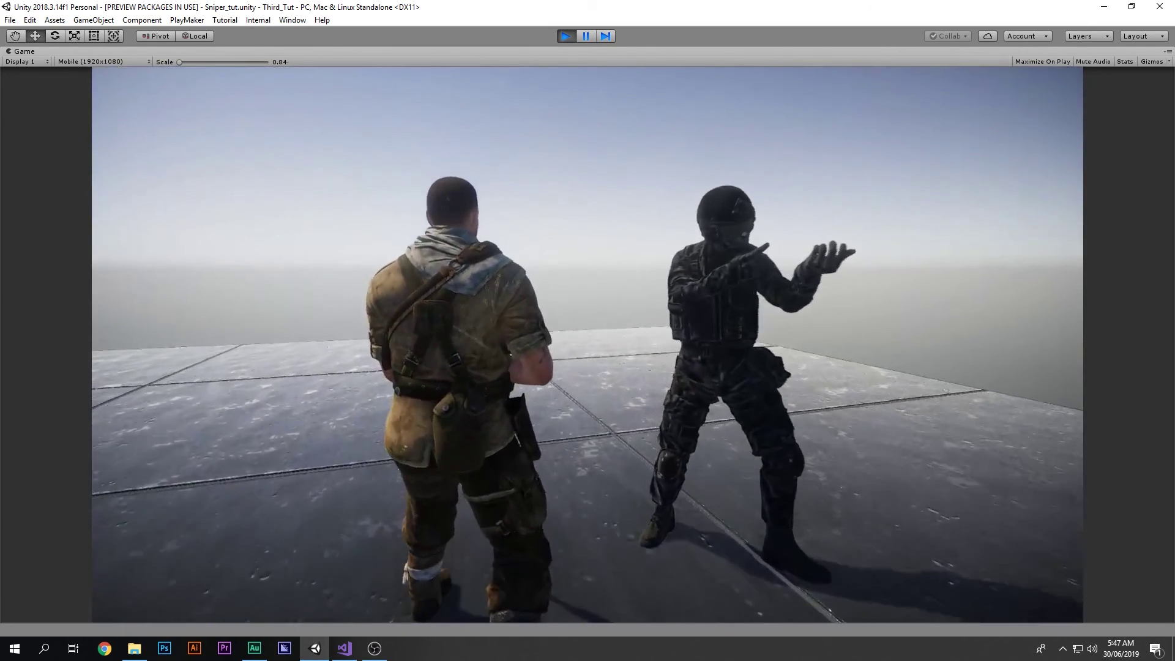
key("s")
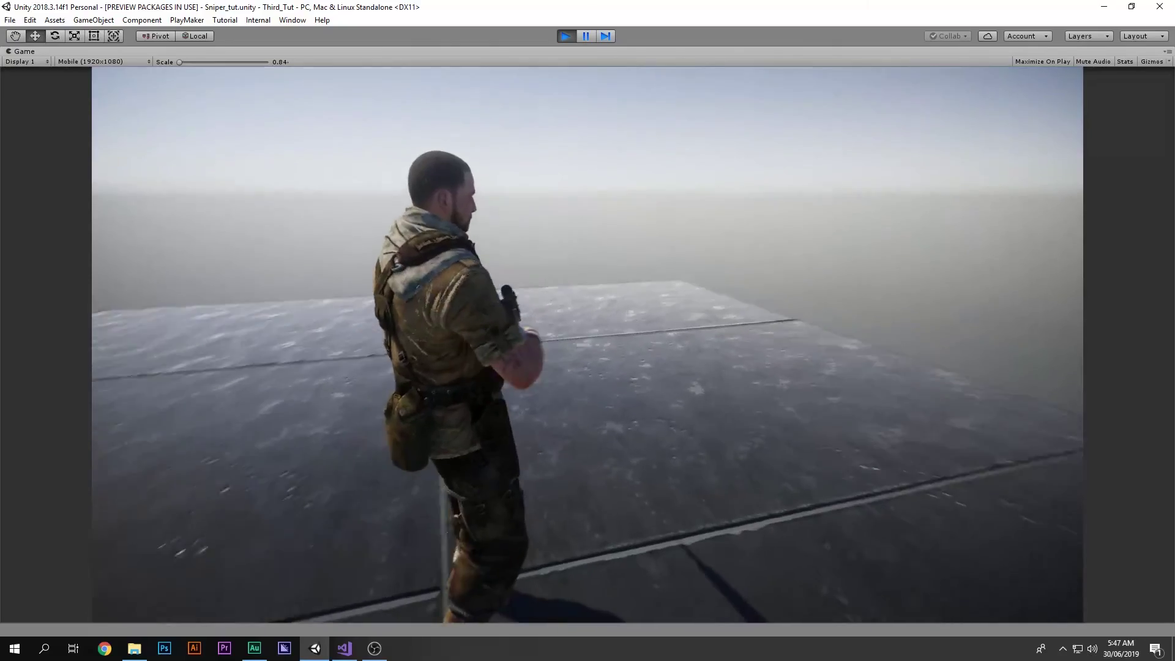
key("w")
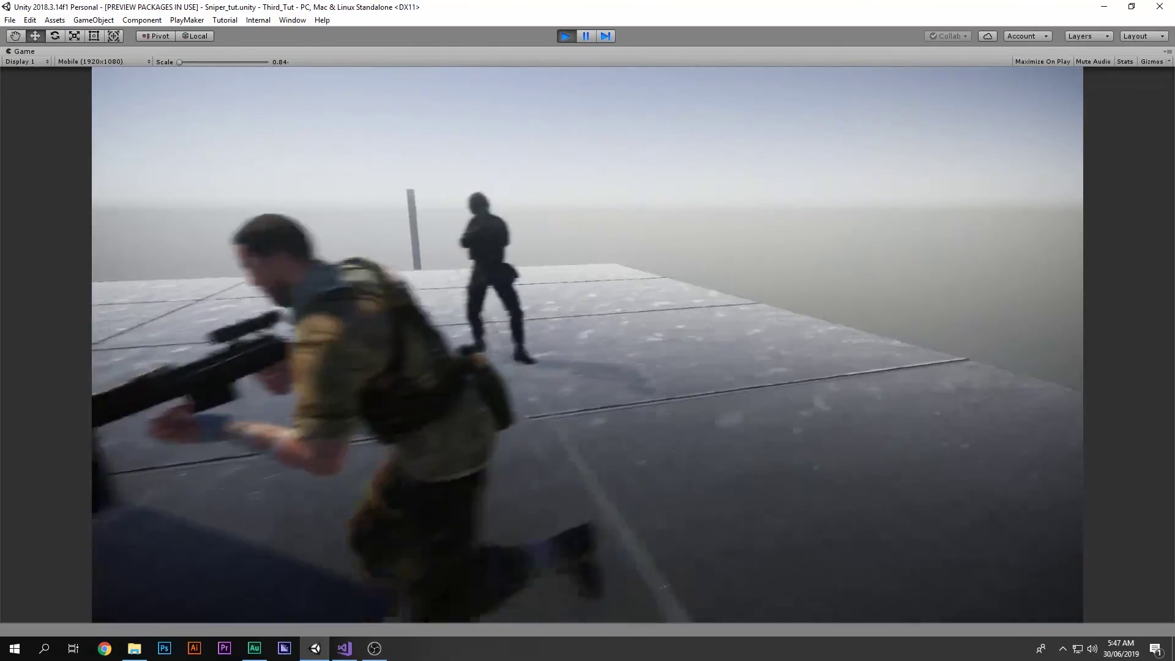
key("w")
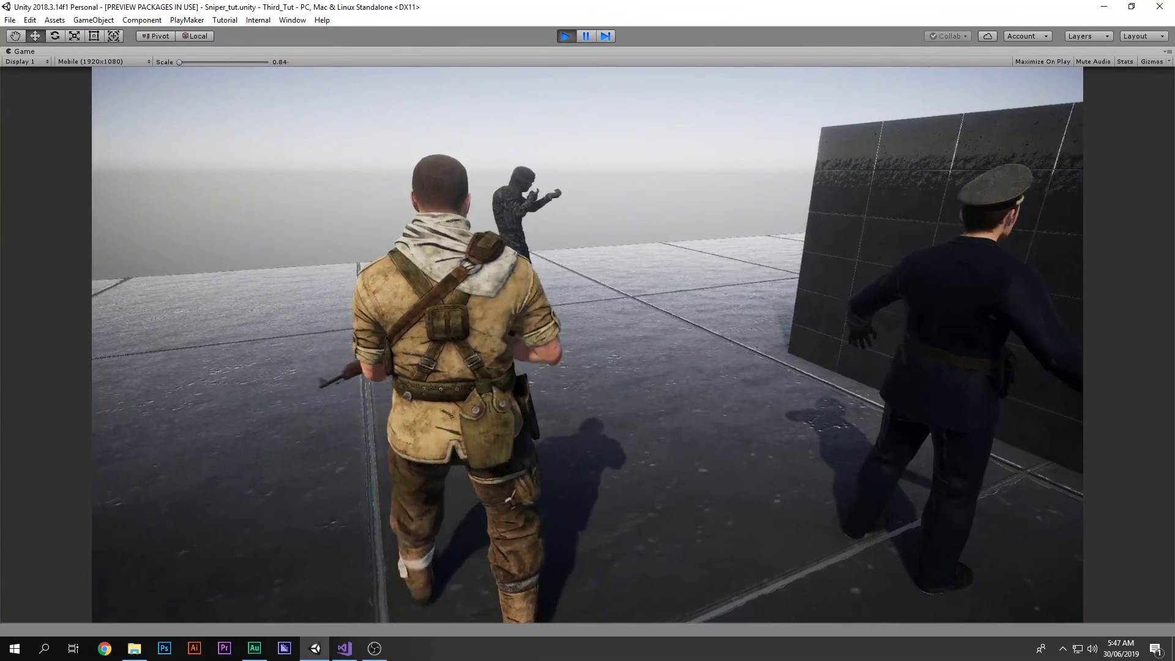
key("w")
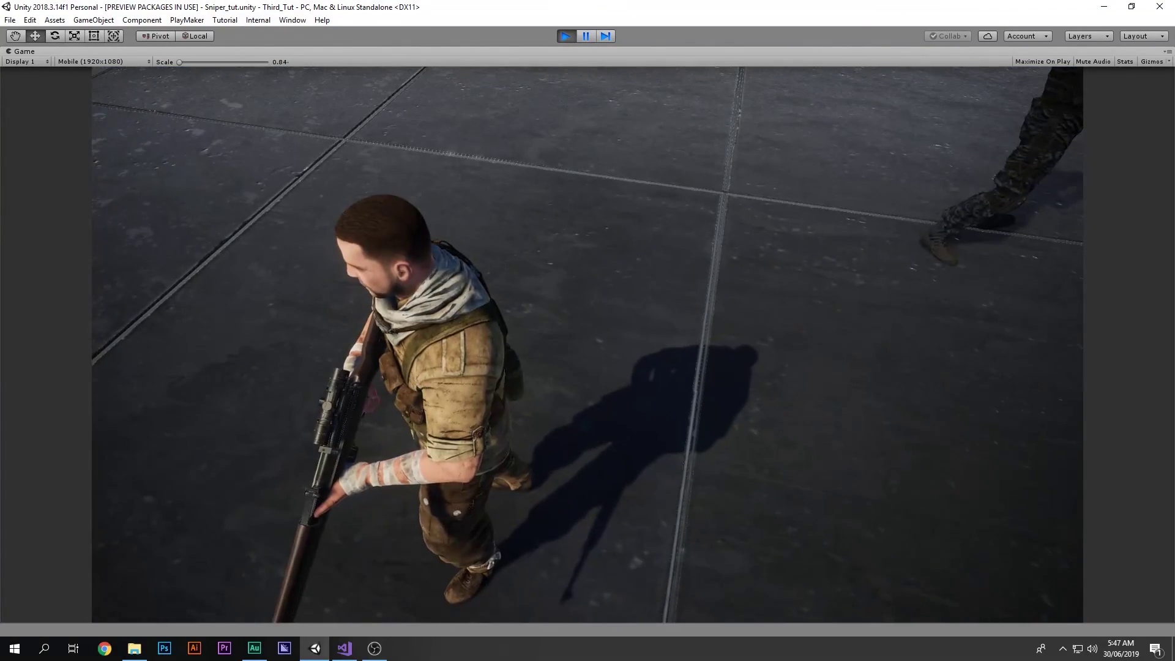